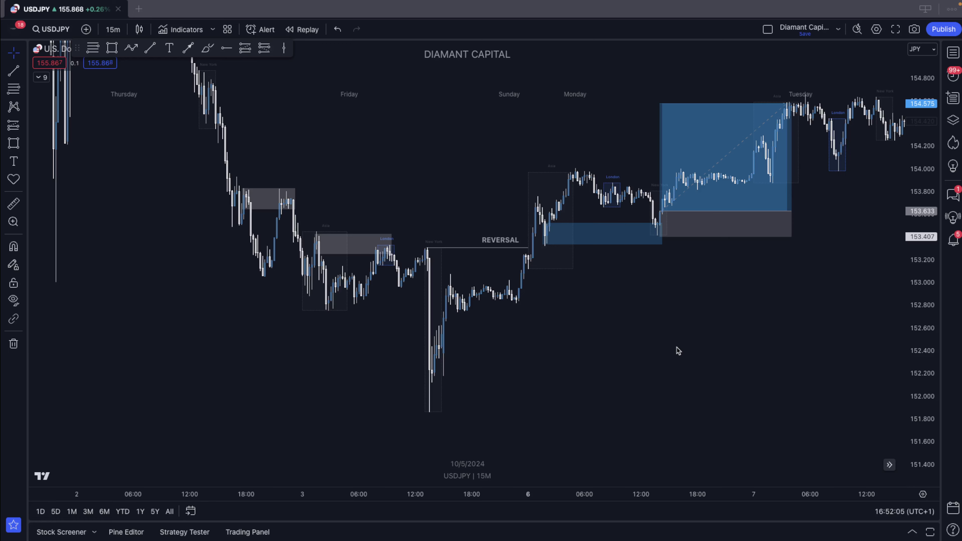
Step: Pan the USDJPY 15m chart left and up into empty space away from the candles
drag(677, 351, 644, 222)
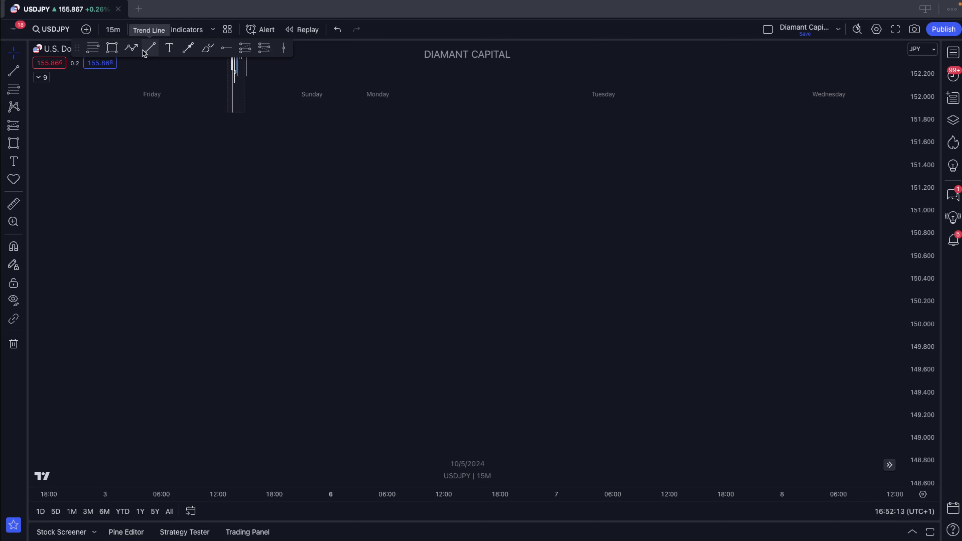
Step: Draw a falling zigzag path: high, low, lower high, lower low
click(131, 48)
click(277, 165)
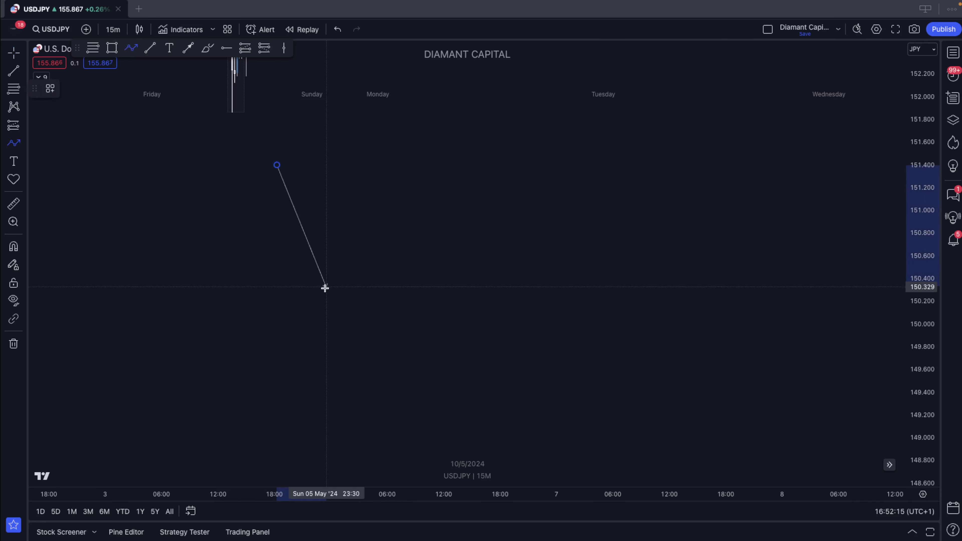
click(323, 288)
click(369, 203)
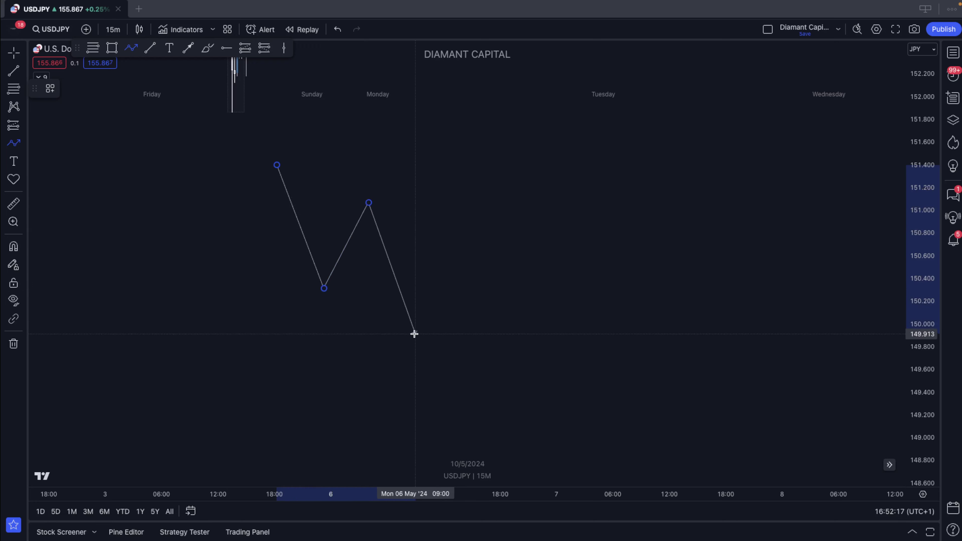
double_click(429, 332)
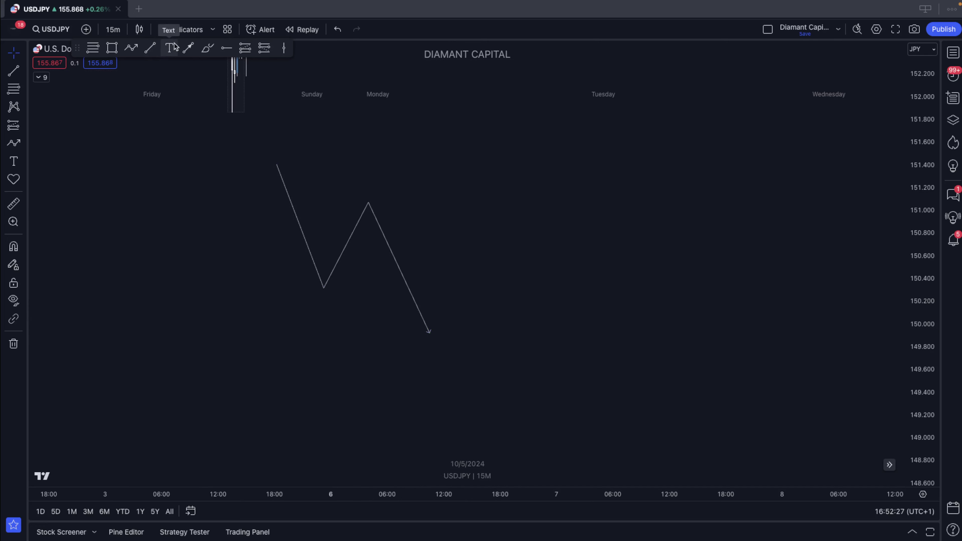
Step: Add a flat arrow running right from the zigzag's lower high
click(131, 48)
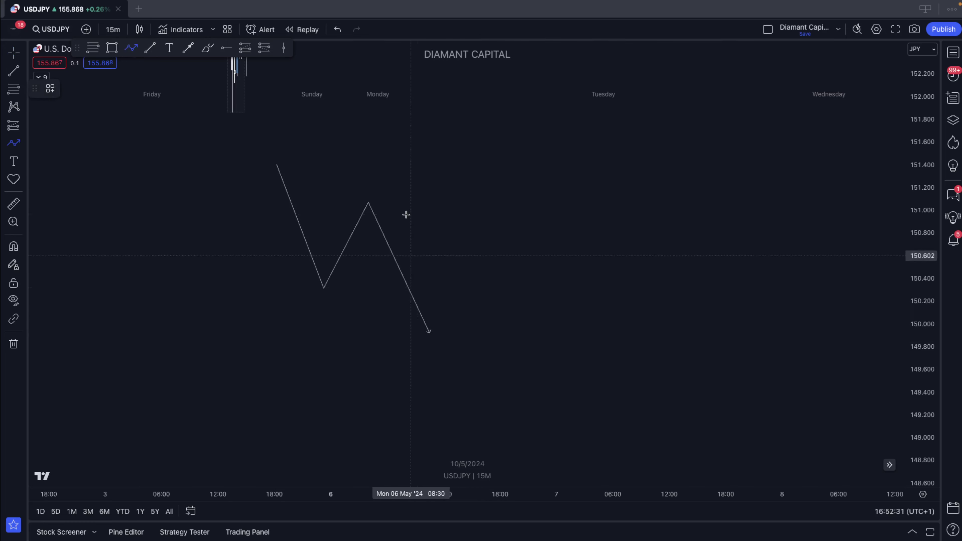
click(365, 199)
double_click(460, 204)
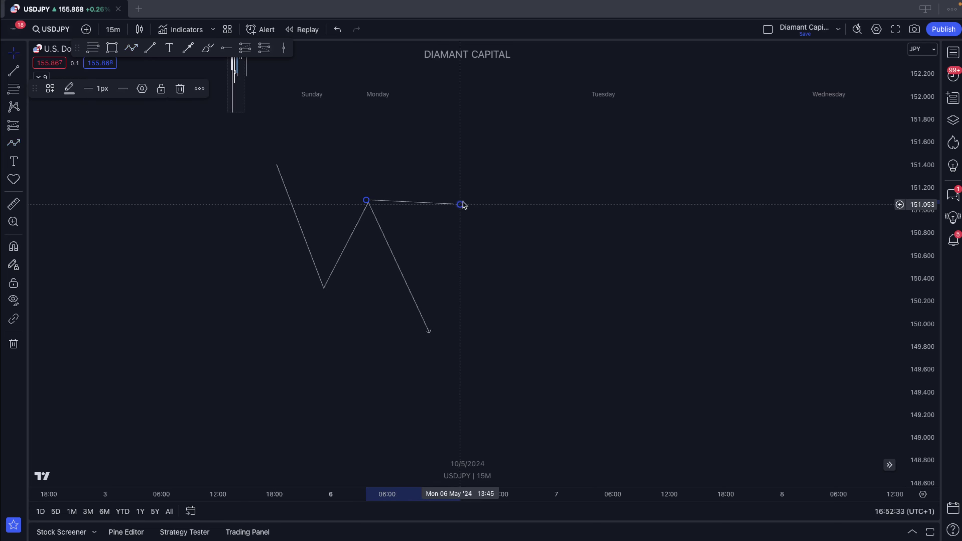
click(498, 144)
Step: Draw a rising zigzag from the lower low through a higher high and higher low, ending in an upward arrow
click(131, 48)
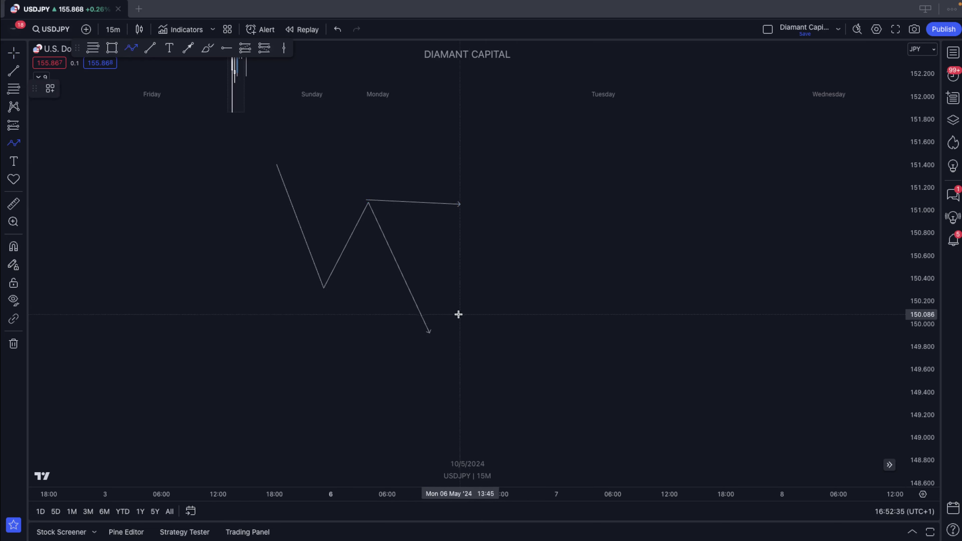
click(431, 334)
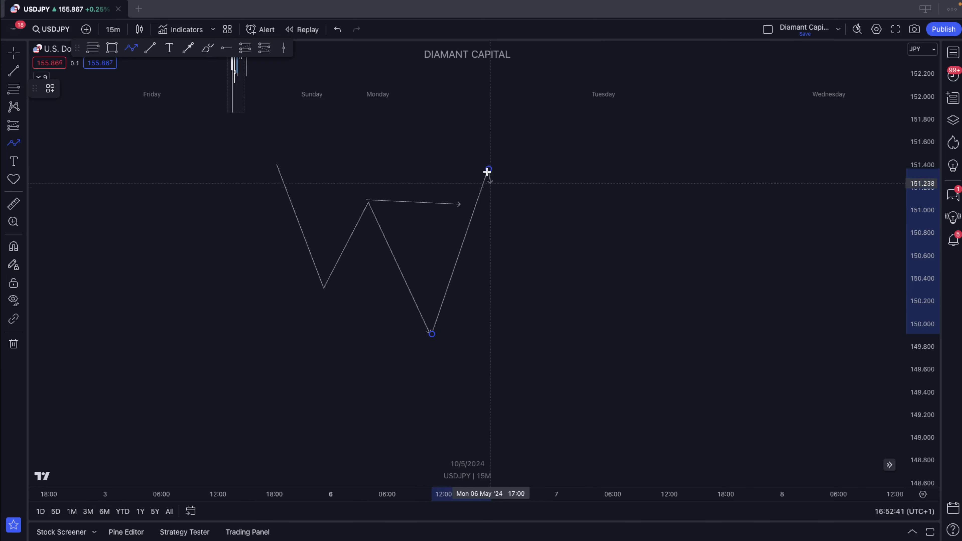
click(488, 169)
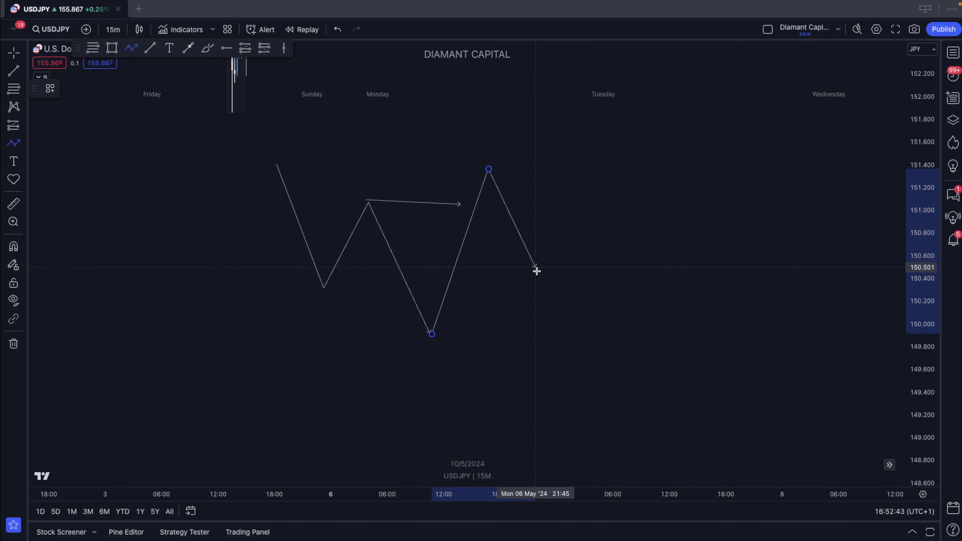
click(533, 289)
double_click(598, 124)
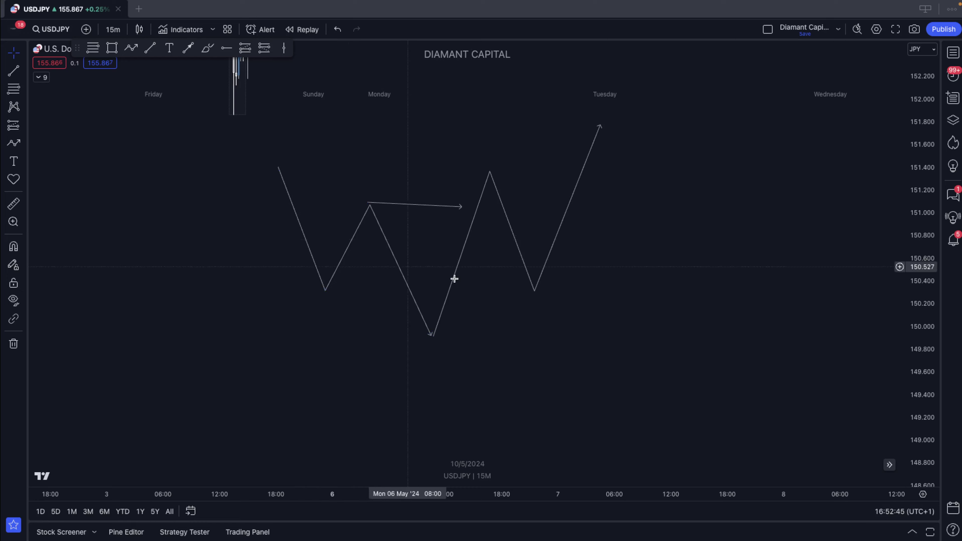
Step: Start a new path with a choppy sideways range near 151.4–151.5 in fresh empty space
drag(685, 244, 438, 216)
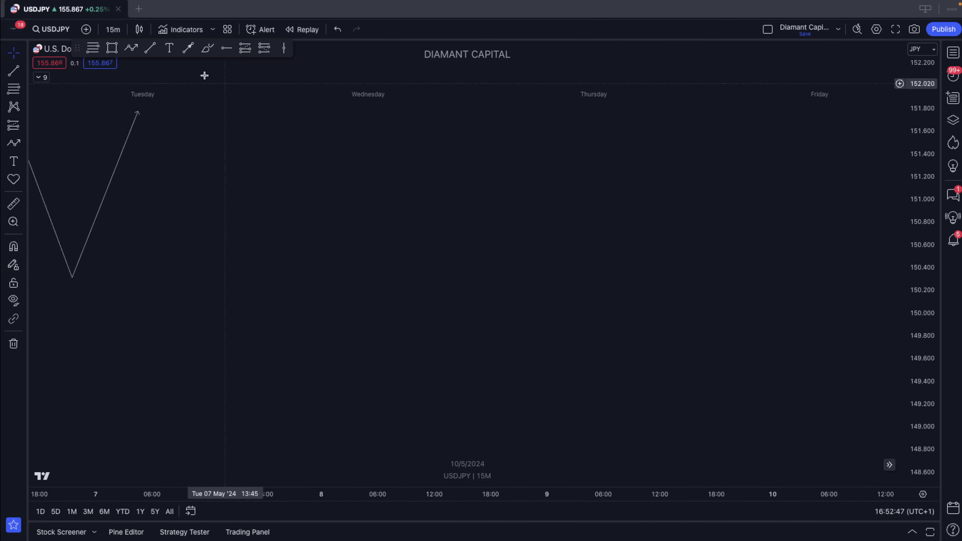
click(131, 48)
click(286, 142)
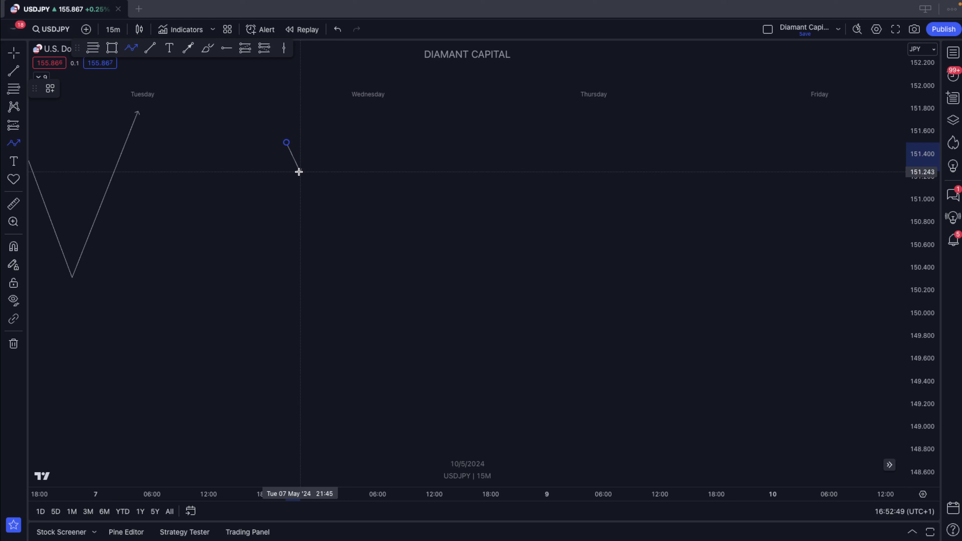
click(300, 167)
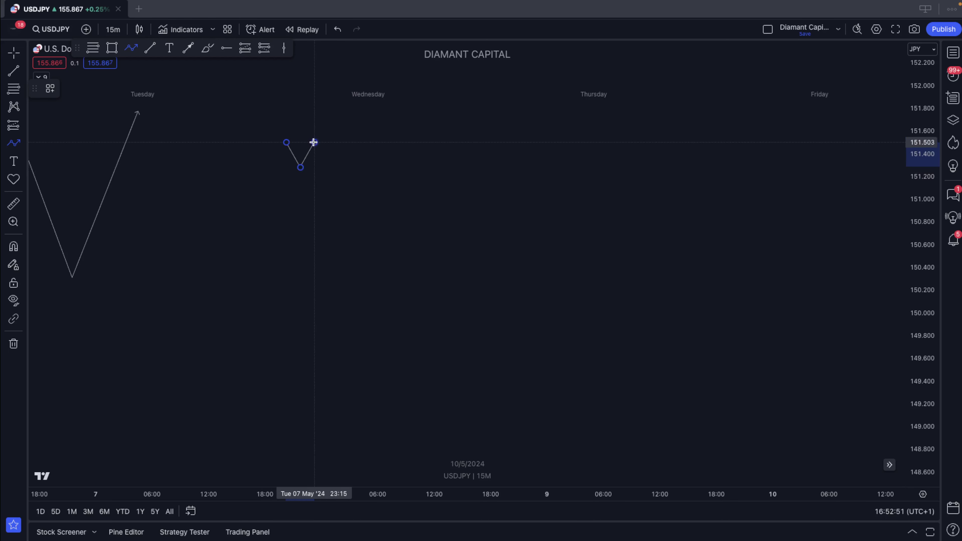
click(315, 142)
click(328, 167)
click(338, 146)
click(357, 167)
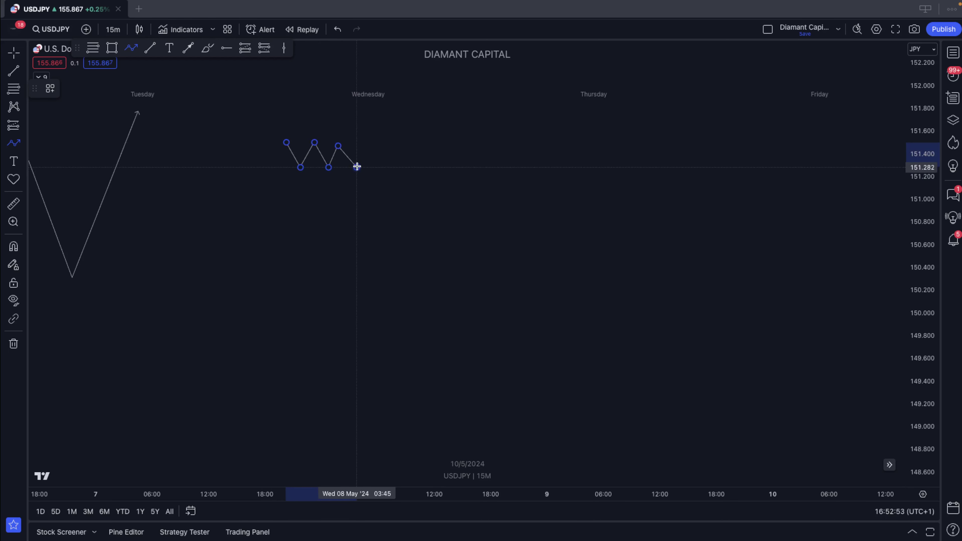
click(369, 150)
Step: Continue the path with a sharp drop to a choppy base near 150.1, finishing with an upward arrow
click(429, 303)
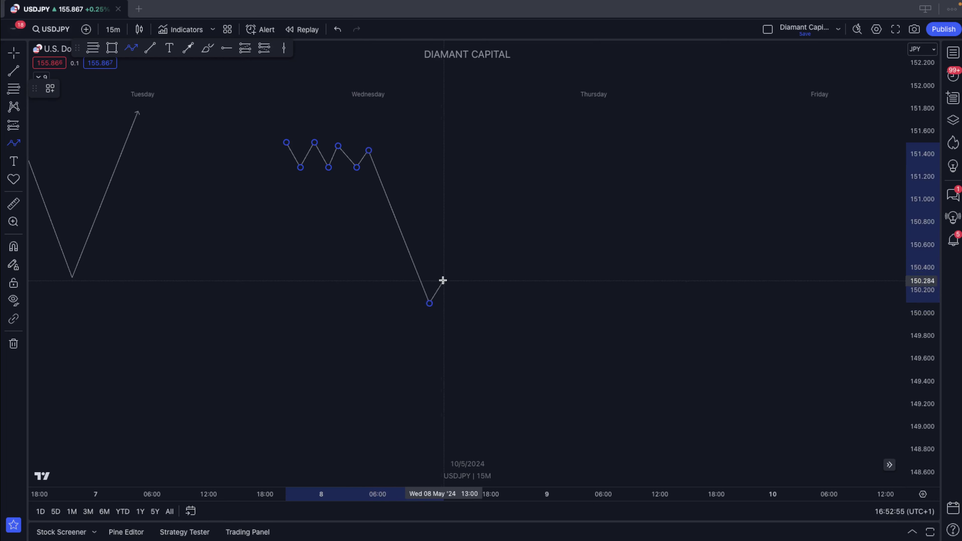
click(444, 280)
click(452, 302)
click(459, 284)
click(473, 306)
click(479, 284)
click(490, 306)
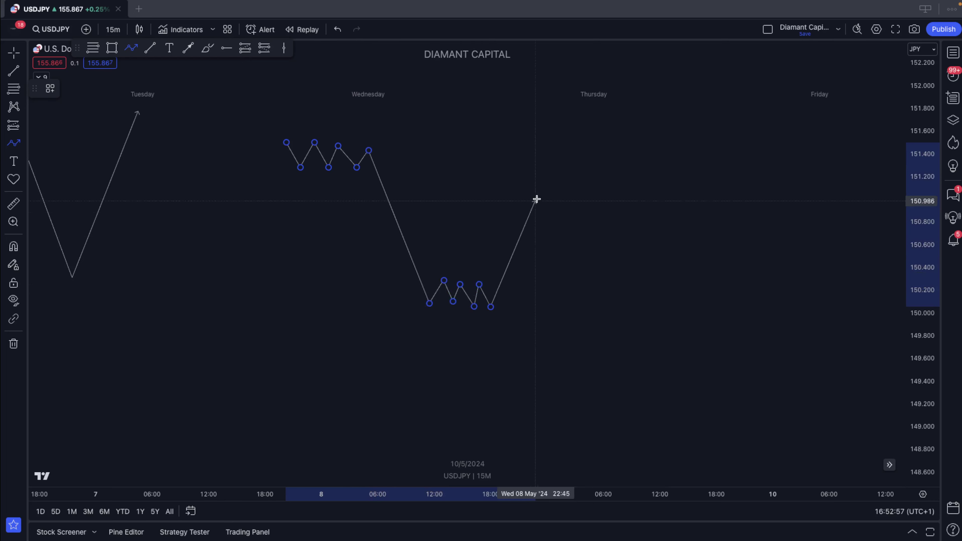
double_click(532, 204)
click(570, 216)
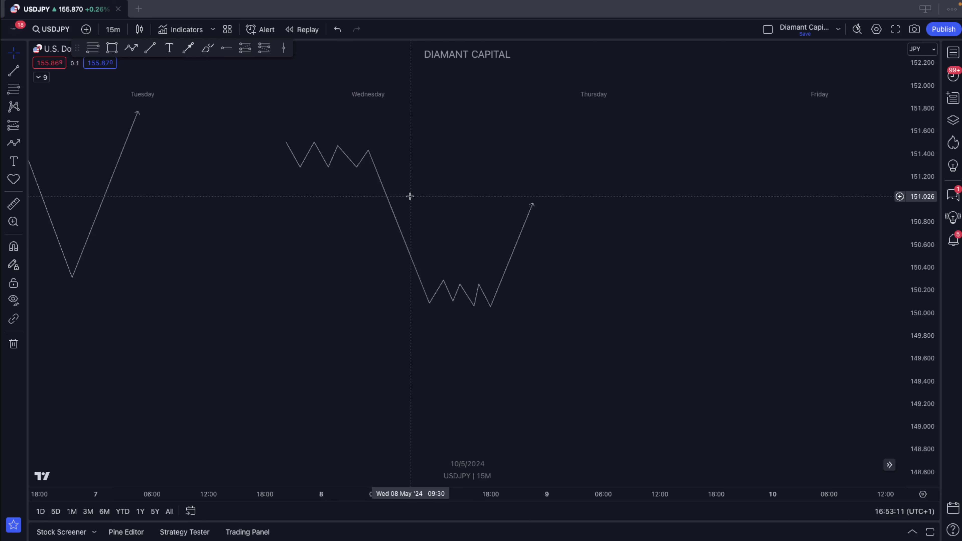
Step: Return the view to the USDJPY candles with the REVERSAL level and the long trade zone from 153.4
scroll(435, 192, left, 10)
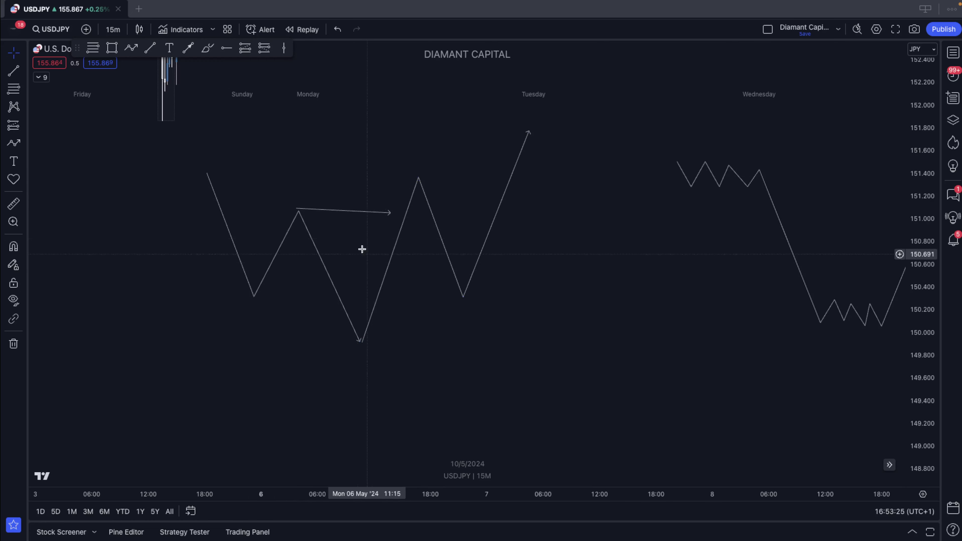
drag(280, 263, 392, 337)
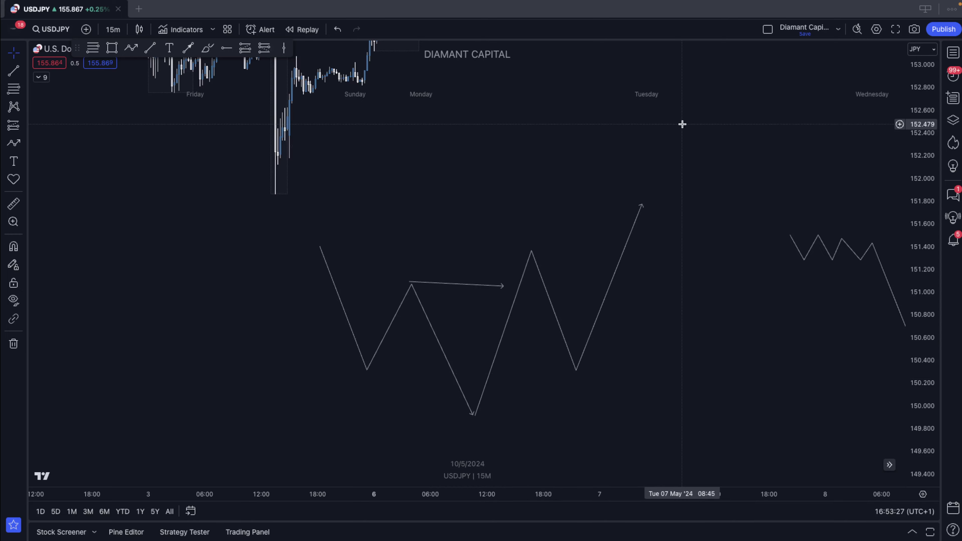
drag(585, 200, 704, 351)
scroll(704, 351, up, 1)
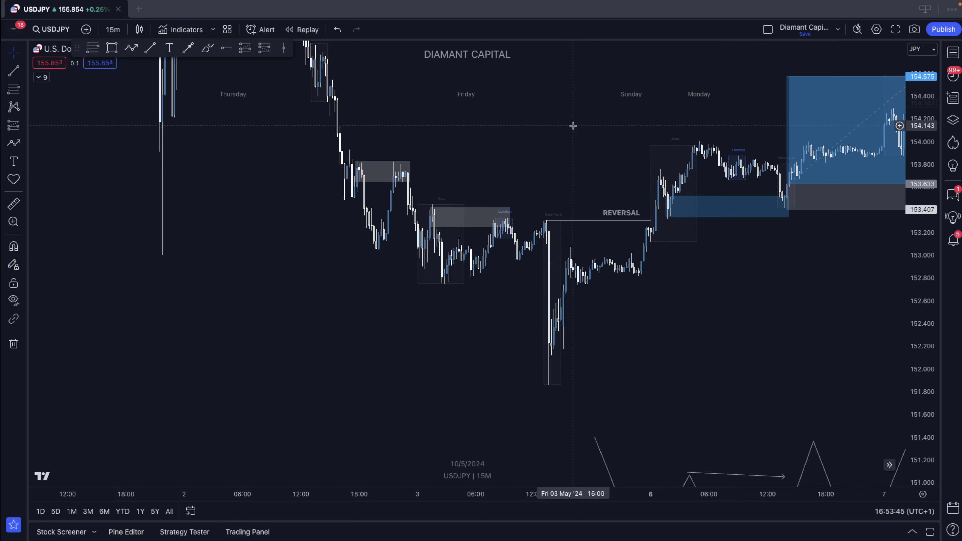
Step: Draw three rectangle candle bodies near Friday: a tall one, a higher one, then a lower one
drag(577, 79, 507, 328)
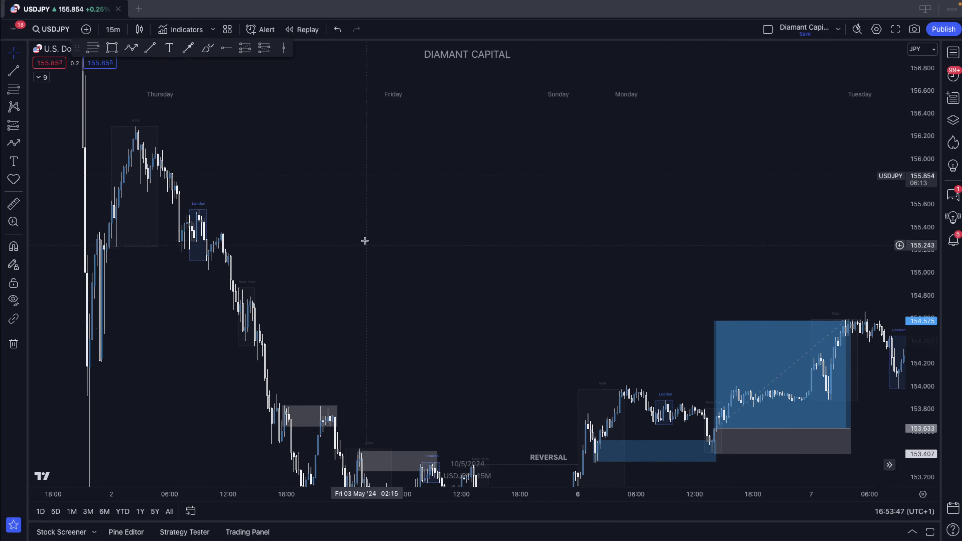
click(112, 48)
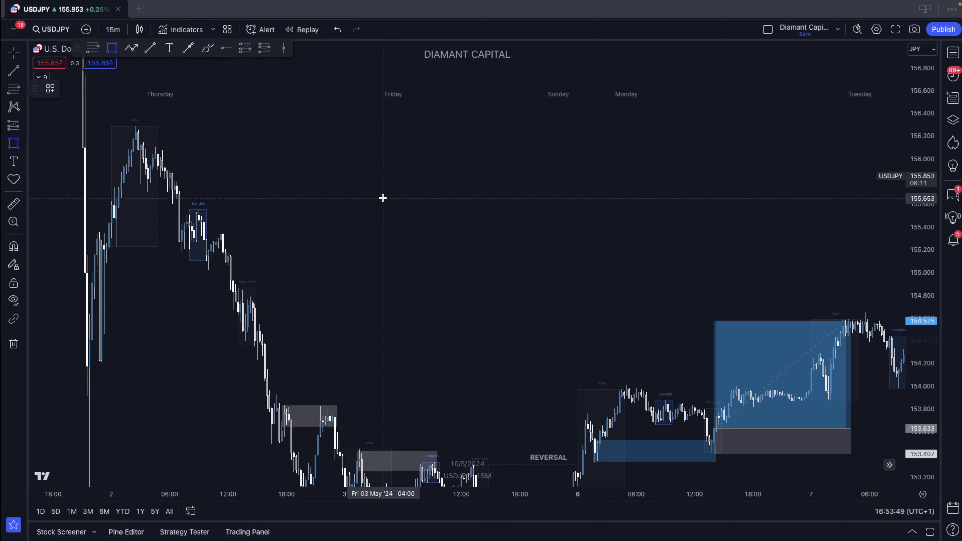
drag(383, 197, 410, 276)
click(419, 265)
click(112, 48)
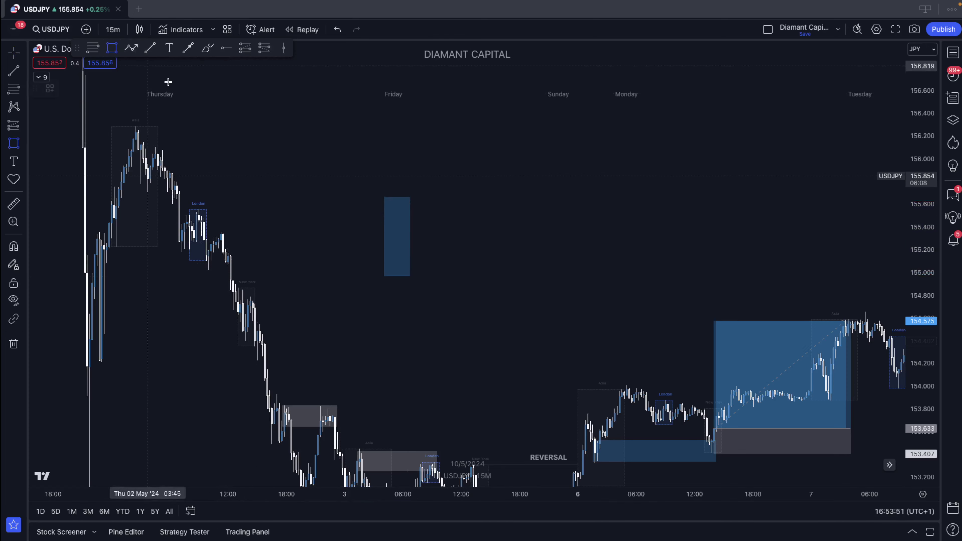
drag(415, 158, 442, 197)
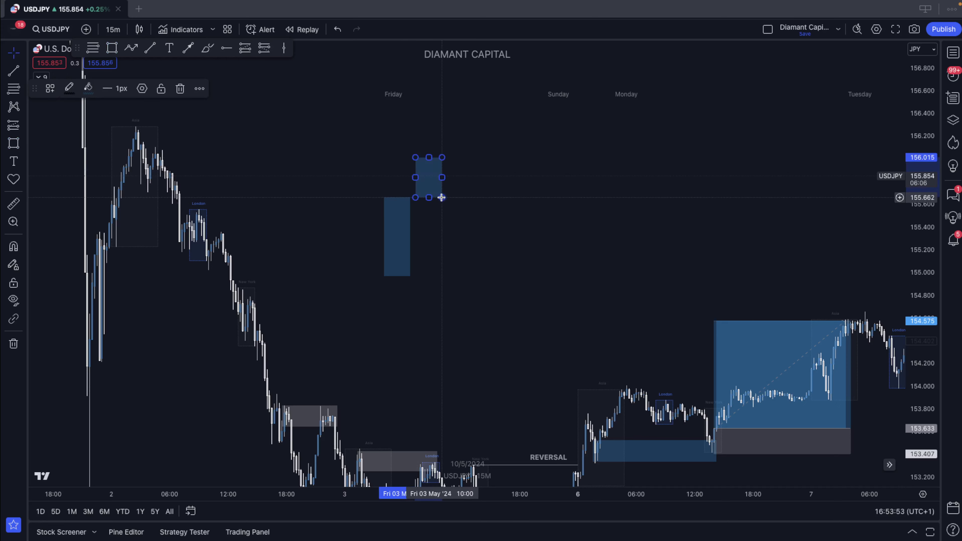
click(454, 227)
click(112, 48)
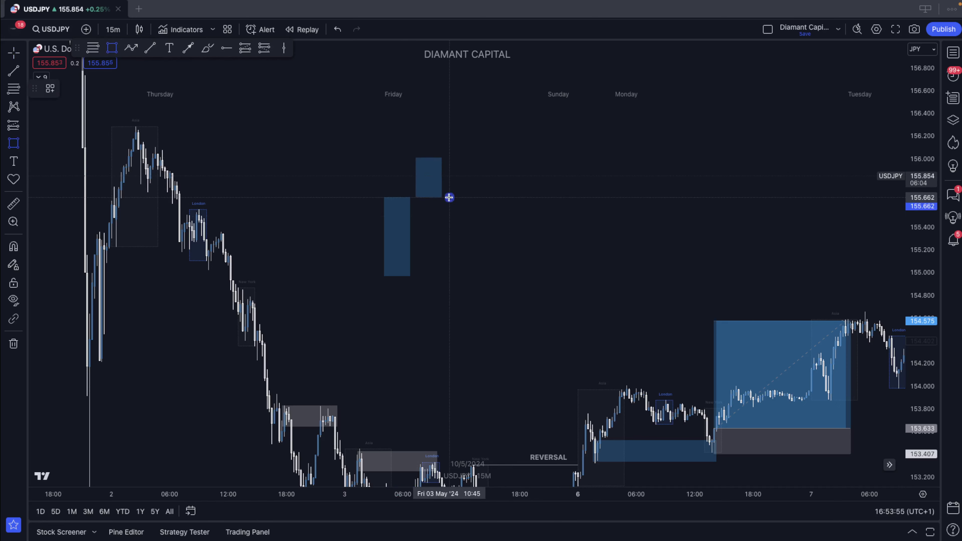
drag(449, 198, 470, 289)
click(520, 244)
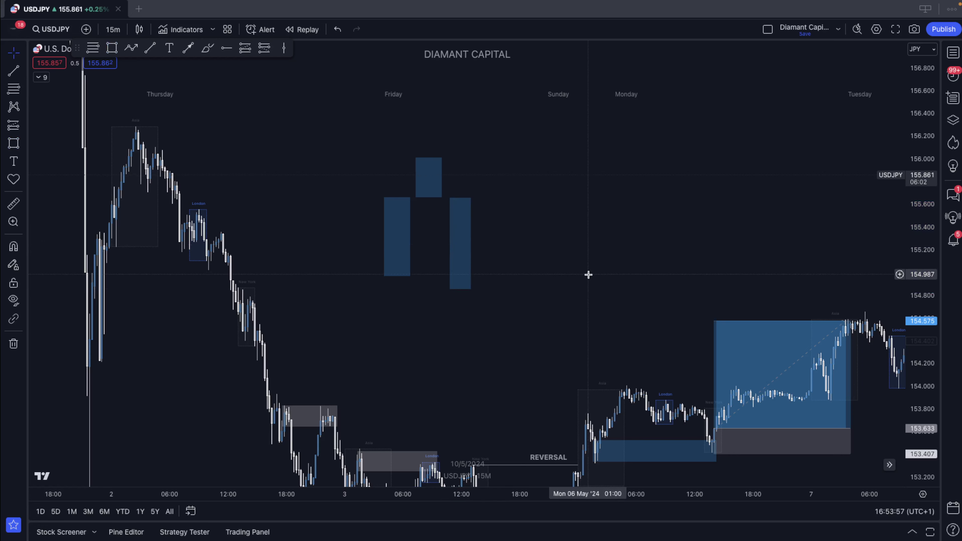
Step: Add upper wick lines above each of the three candle bodies
drag(586, 275, 777, 275)
click(621, 155)
click(621, 153)
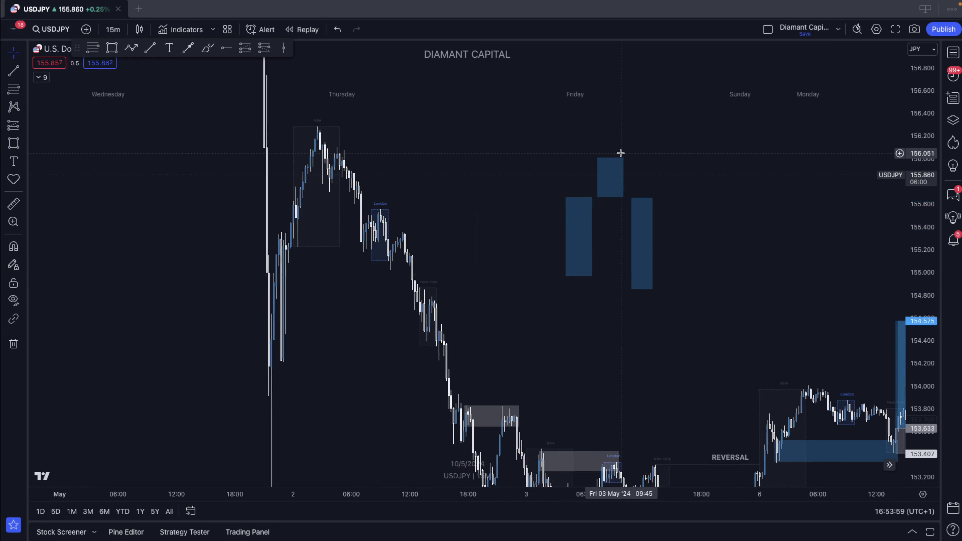
drag(698, 140, 630, 180)
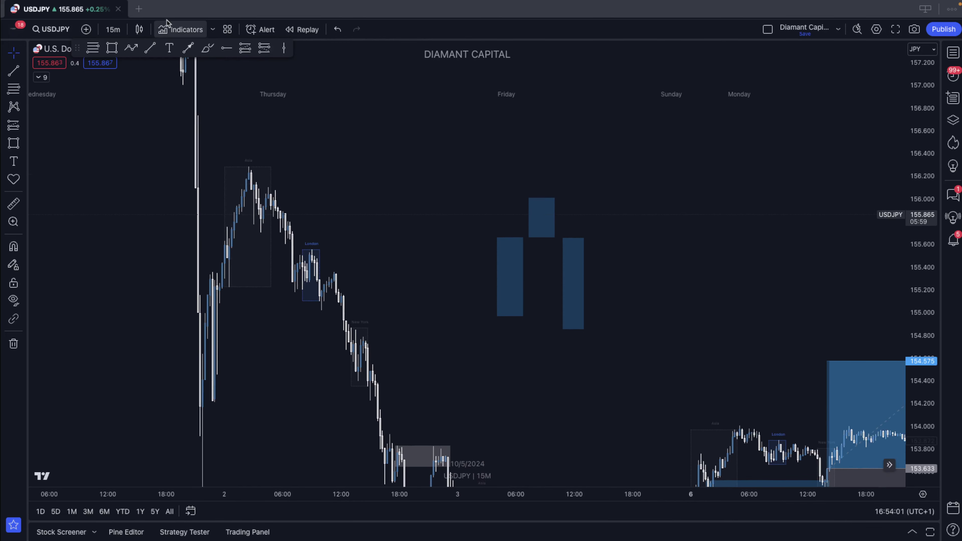
click(145, 51)
click(539, 198)
click(535, 151)
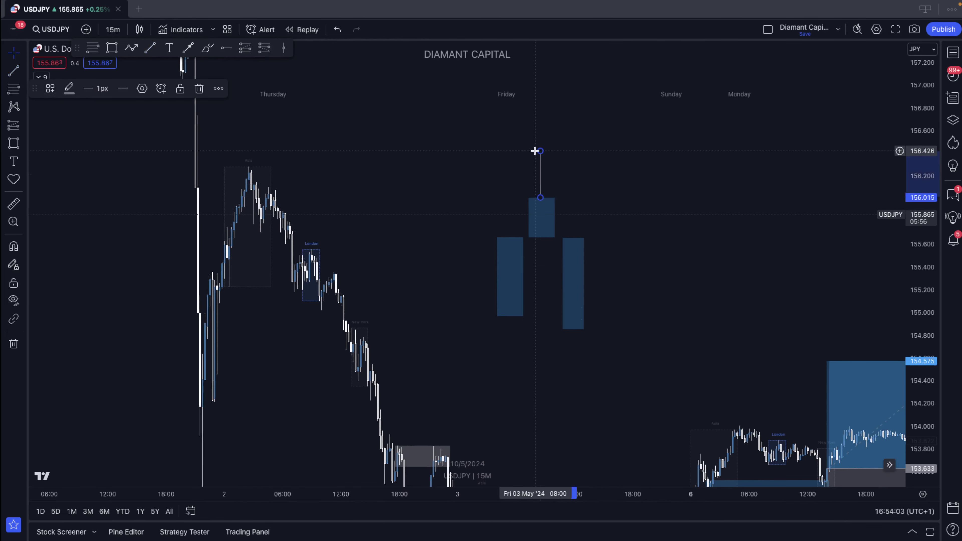
click(573, 145)
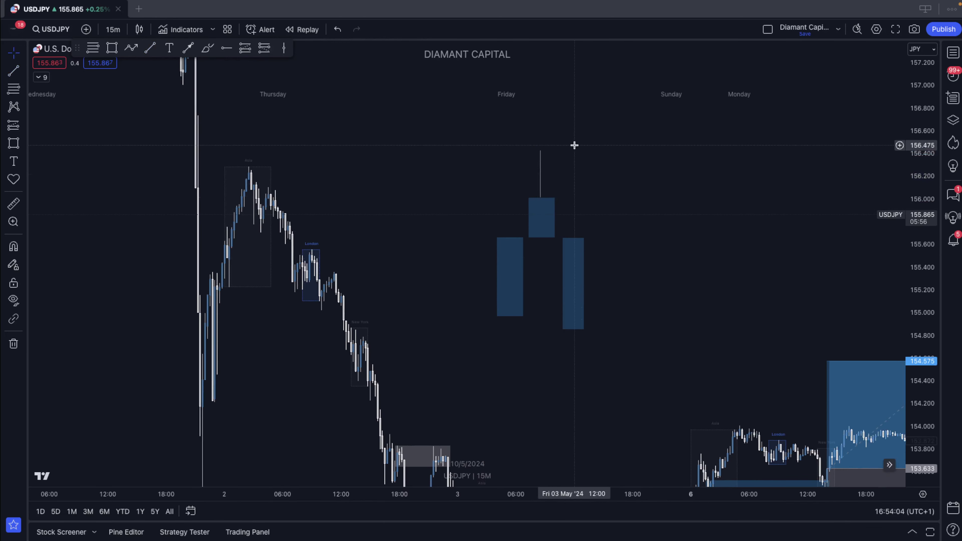
click(150, 50)
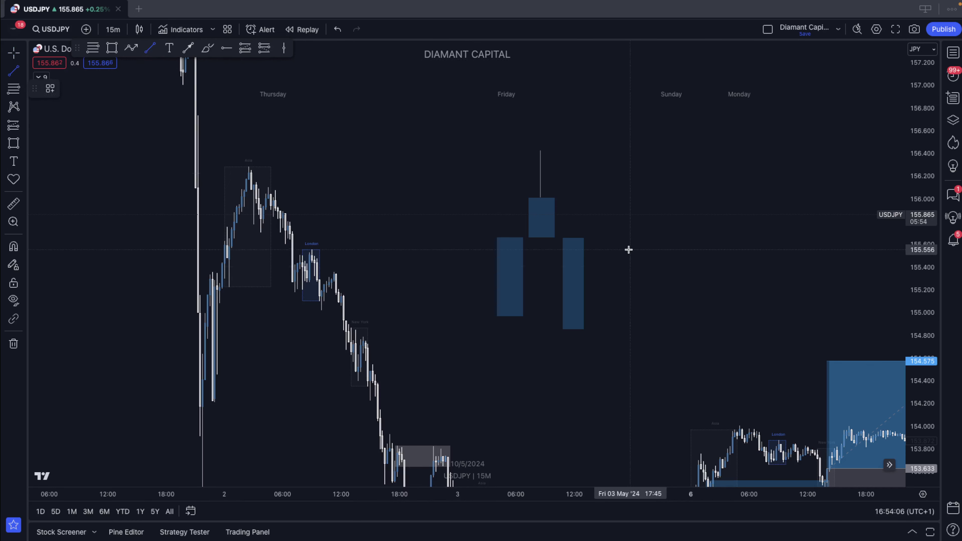
click(573, 238)
click(574, 137)
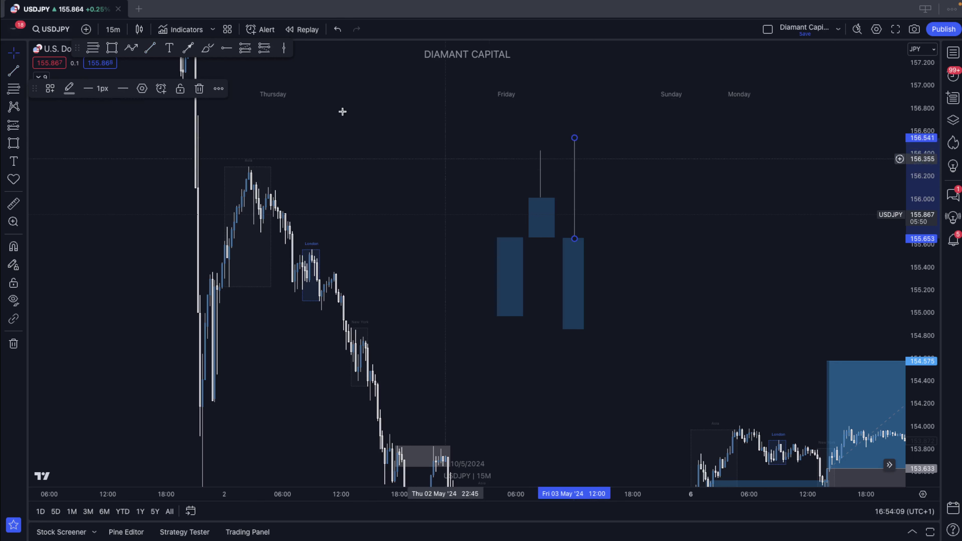
click(150, 48)
click(509, 238)
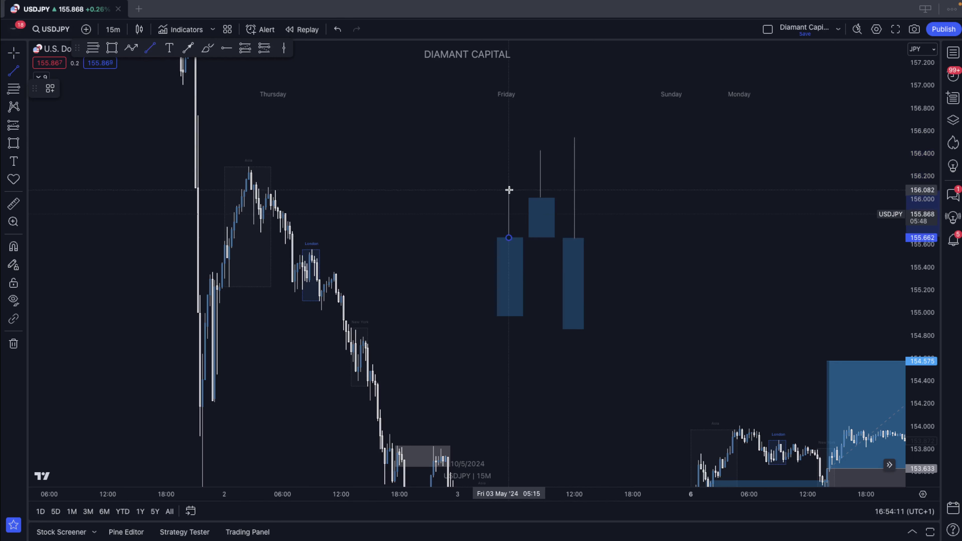
click(509, 183)
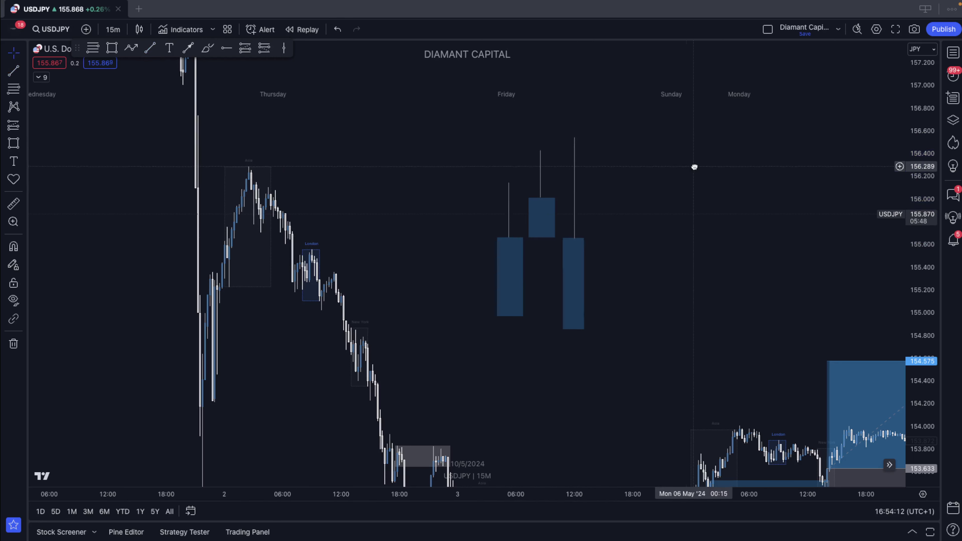
Step: Draw a fourth, lower candle body around 154.1–154.9 with a wick to about 155.8, then narrow it
click(112, 49)
click(605, 329)
click(665, 414)
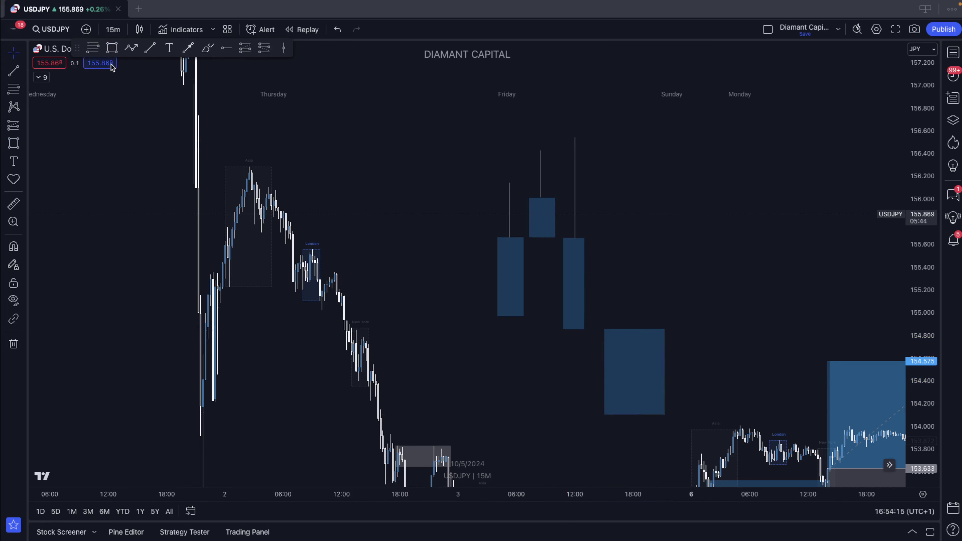
click(112, 49)
click(618, 328)
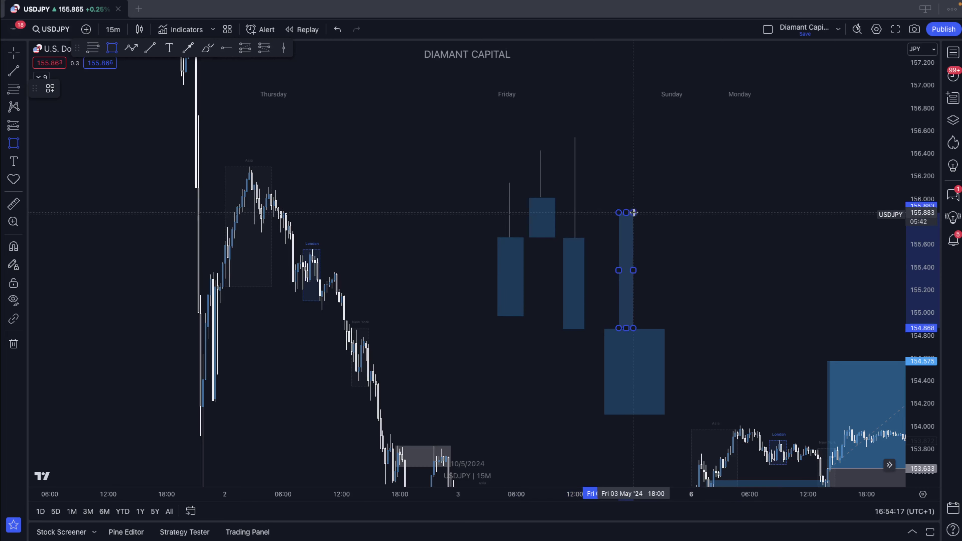
key(Escape)
click(150, 48)
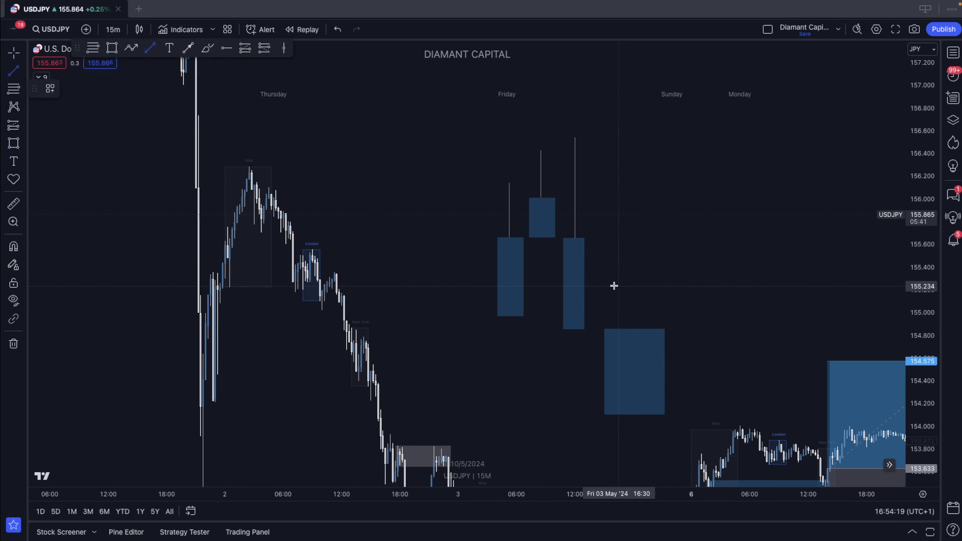
click(620, 327)
click(621, 214)
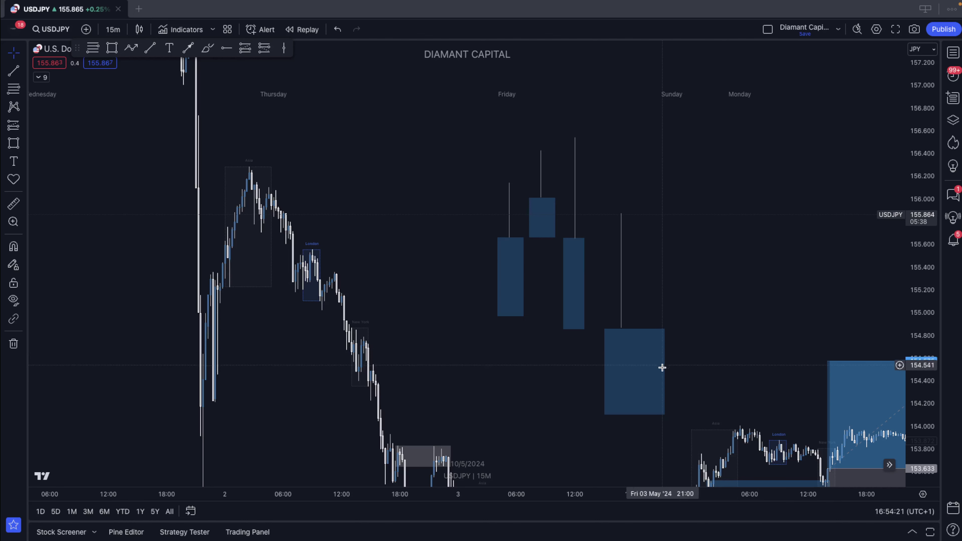
drag(663, 374, 637, 373)
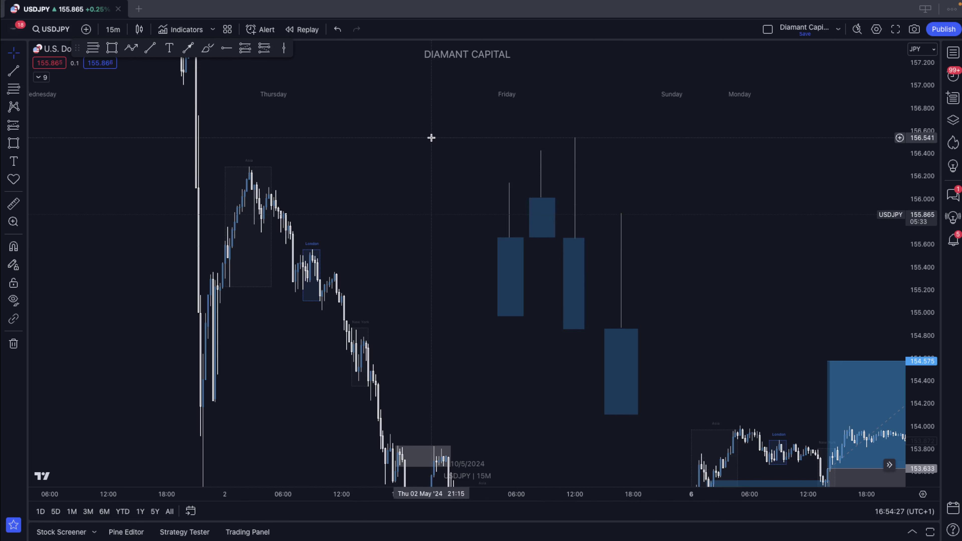
Step: Undo the fourth diagram candle and bring the Thursday–Friday price drop into view
drag(768, 246, 765, 240)
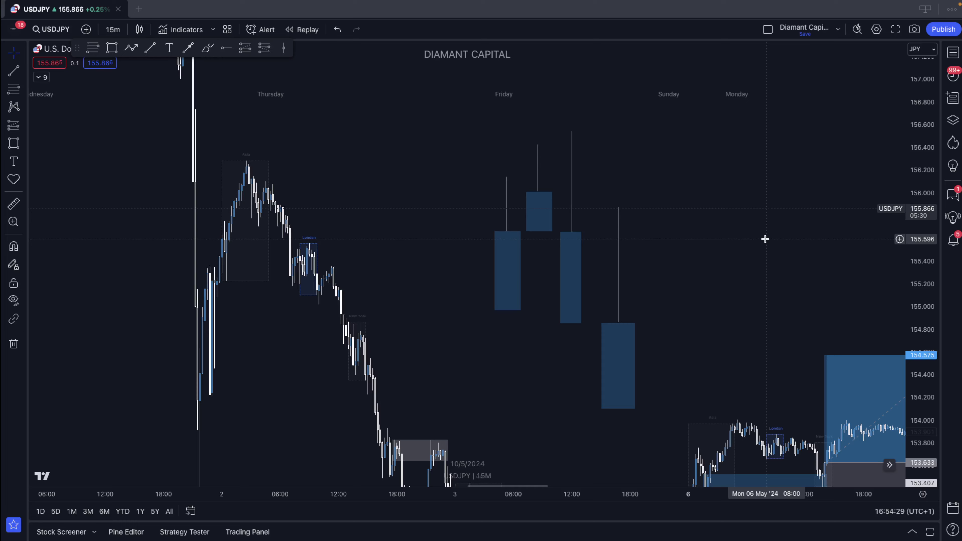
key(ctrl+z)
key(ctrl+z)
key(ctrl+z)
key(ctrl+z)
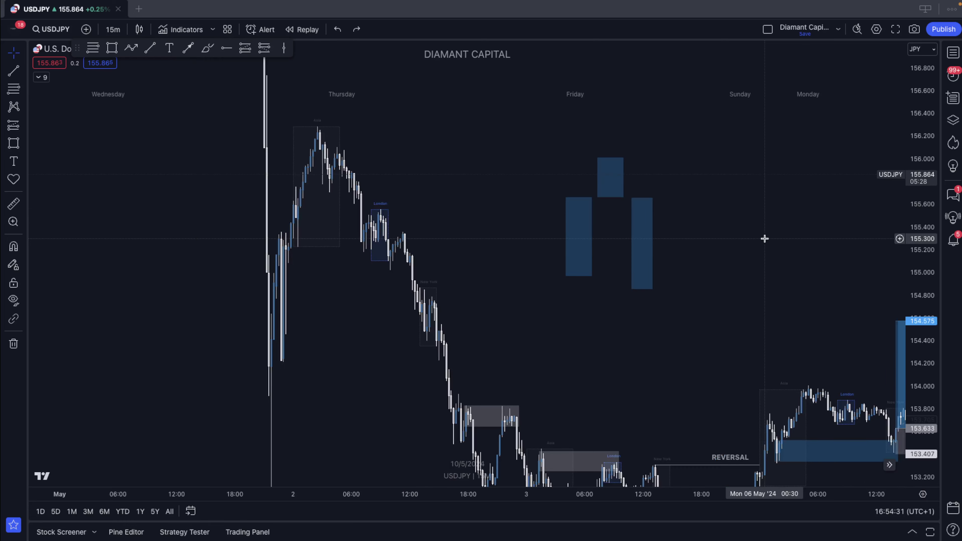
key(ctrl+z)
key(ctrl+z)
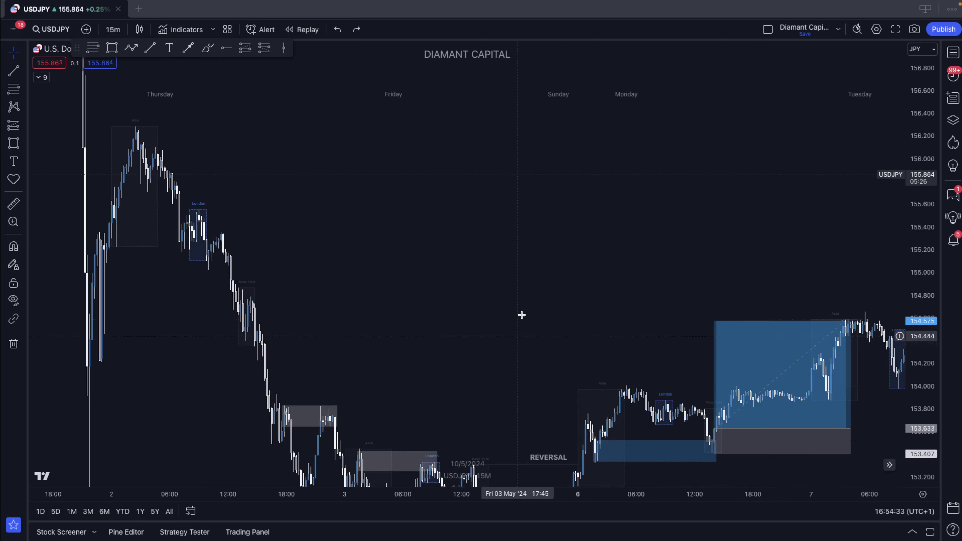
drag(522, 315, 574, 88)
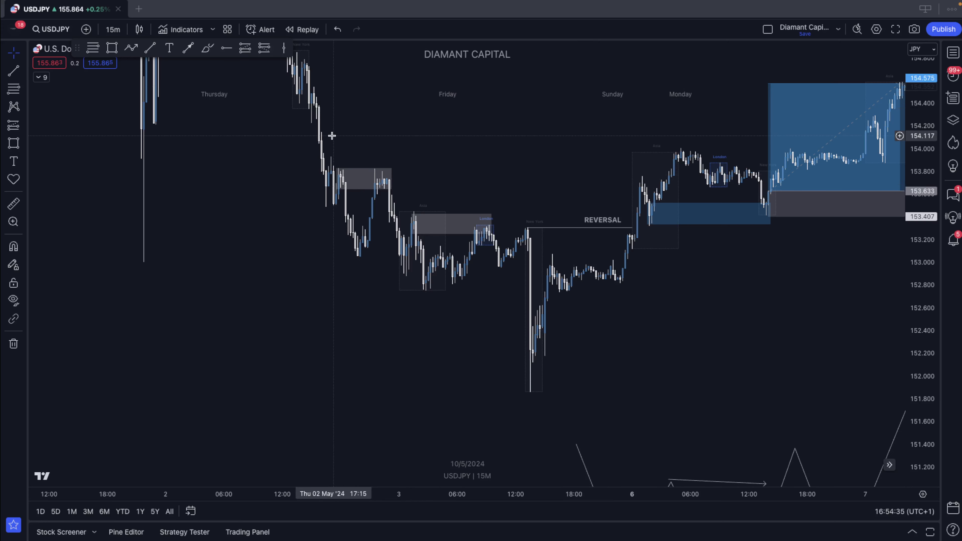
drag(453, 148, 495, 165)
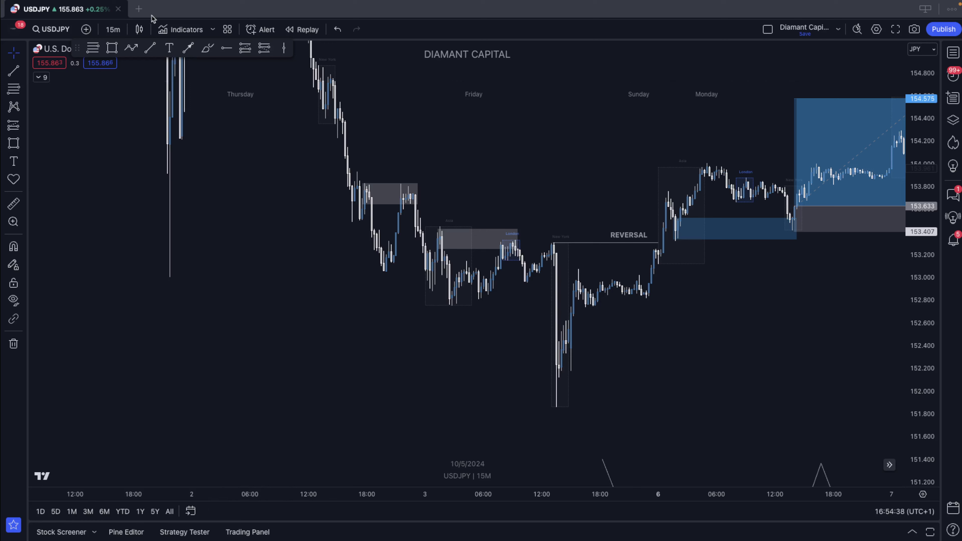
Step: Circle the swing highs and lows around the grey zones in red with the Brush
click(11, 145)
click(63, 157)
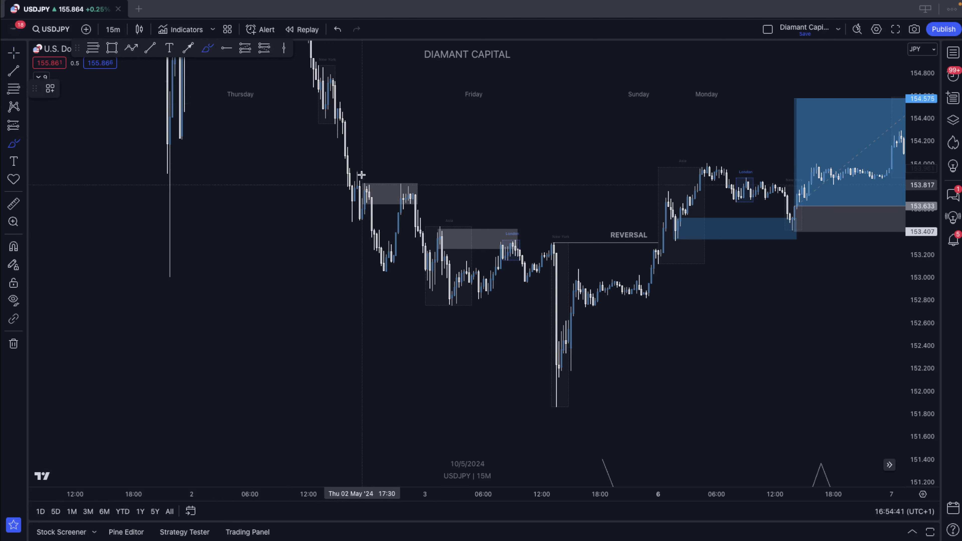
drag(360, 170, 394, 265)
drag(405, 181, 412, 176)
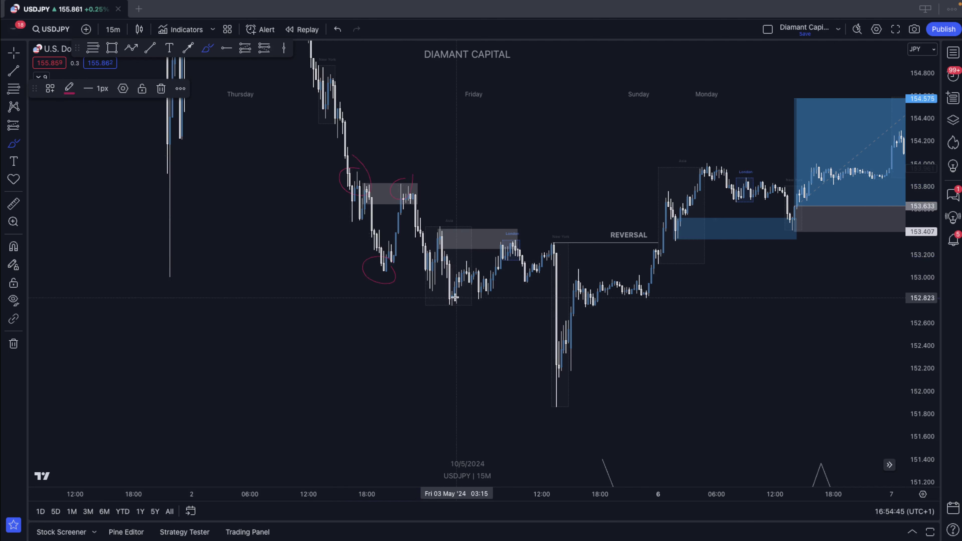
drag(455, 298, 450, 287)
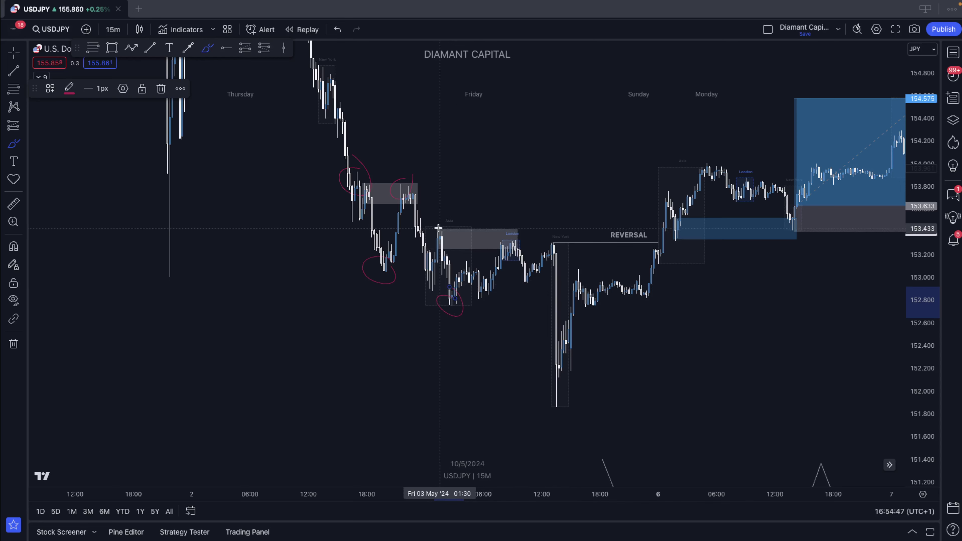
mouse_move(438, 227)
mouse_down()
mouse_move(431, 237)
mouse_move(449, 237)
mouse_move(439, 228)
mouse_up()
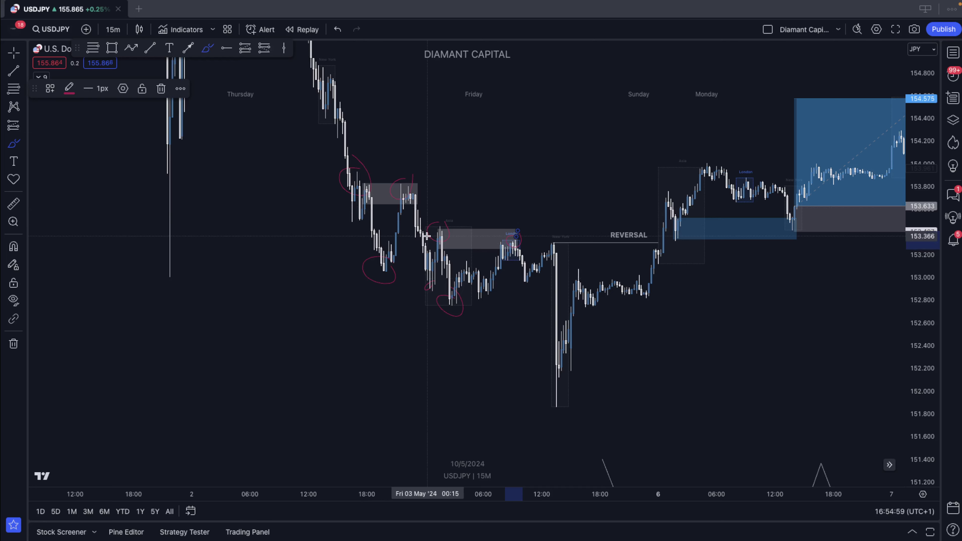
Step: Underline two broken lows in red and circle the Friday spike low and reversal candle top
drag(384, 271, 427, 271)
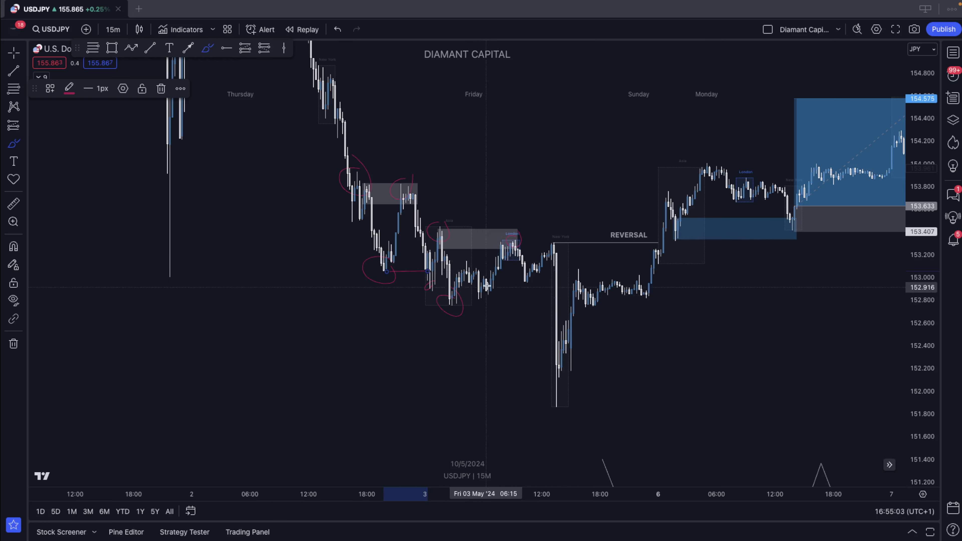
drag(495, 282, 518, 283)
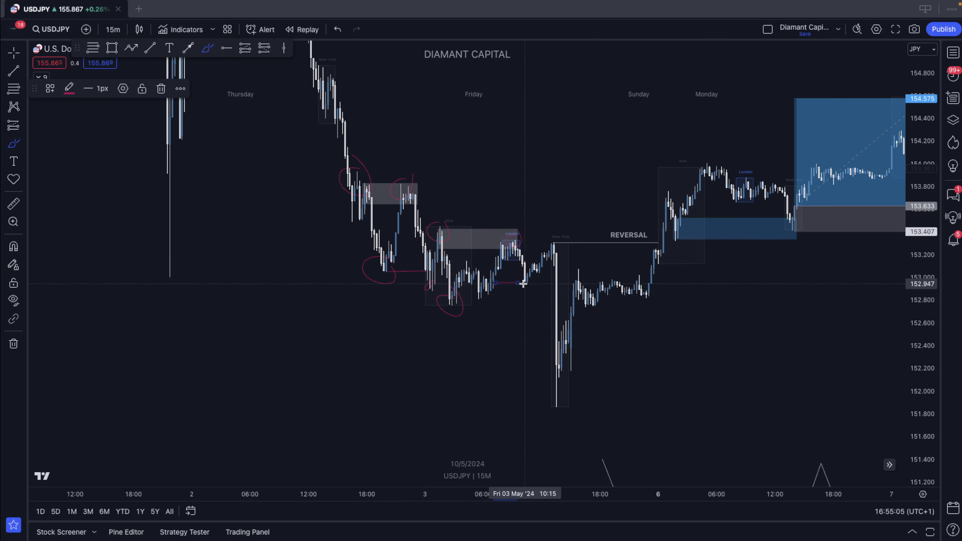
mouse_move(561, 393)
mouse_down()
mouse_move(576, 405)
mouse_move(573, 394)
mouse_up()
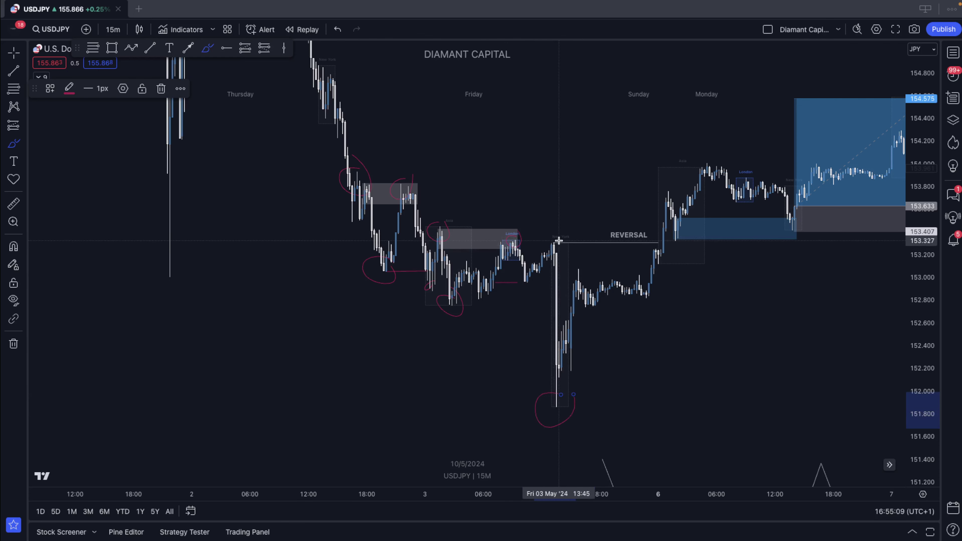
drag(558, 237, 556, 238)
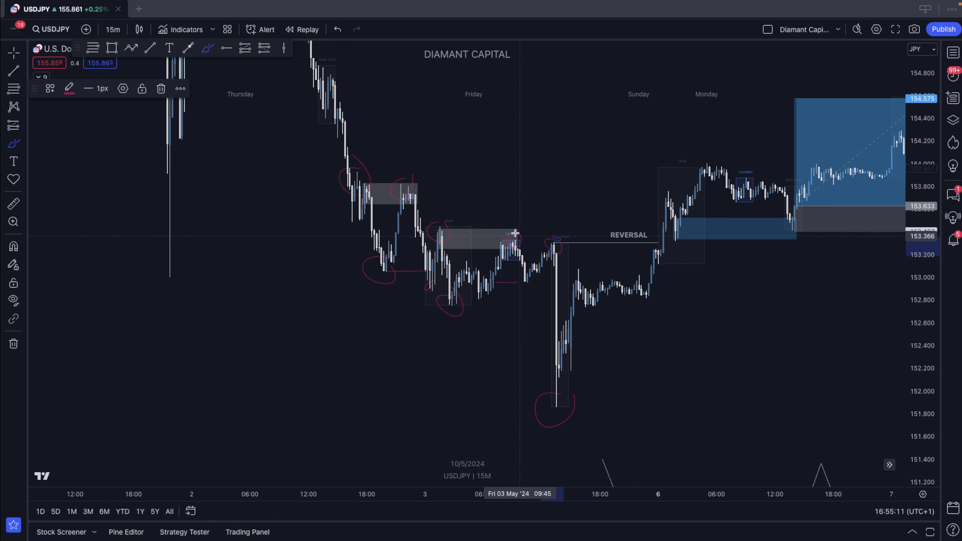
key(ctrl)
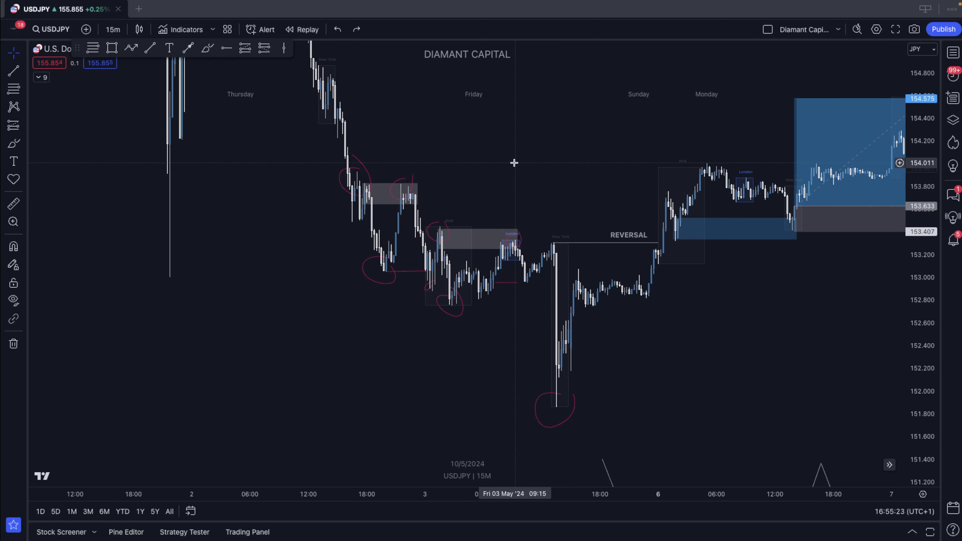
drag(586, 142, 363, 285)
Step: Draw a falling zigzag path with a down arrow in the empty space over Monday
mouse_move(507, 193)
mouse_down()
mouse_move(735, 324)
mouse_move(464, 342)
mouse_up()
click(131, 48)
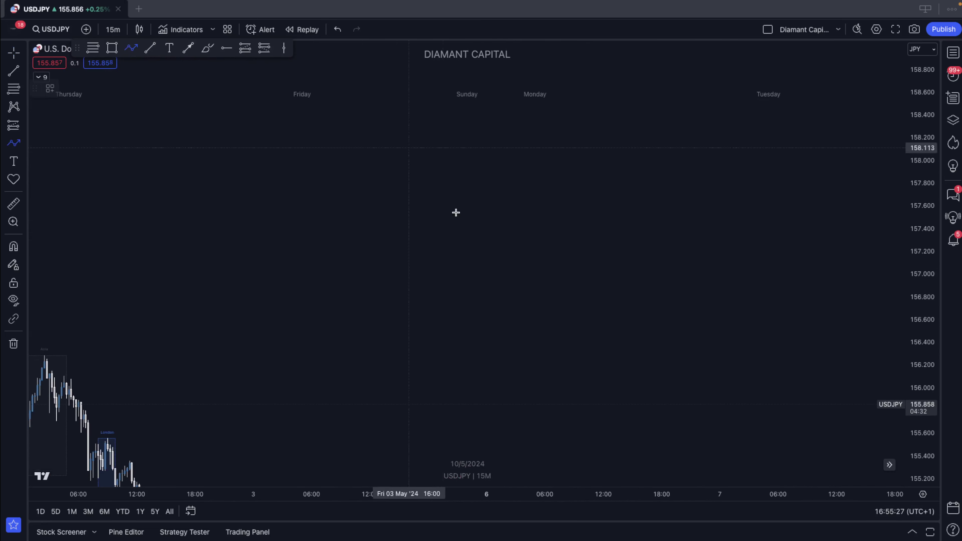
click(251, 224)
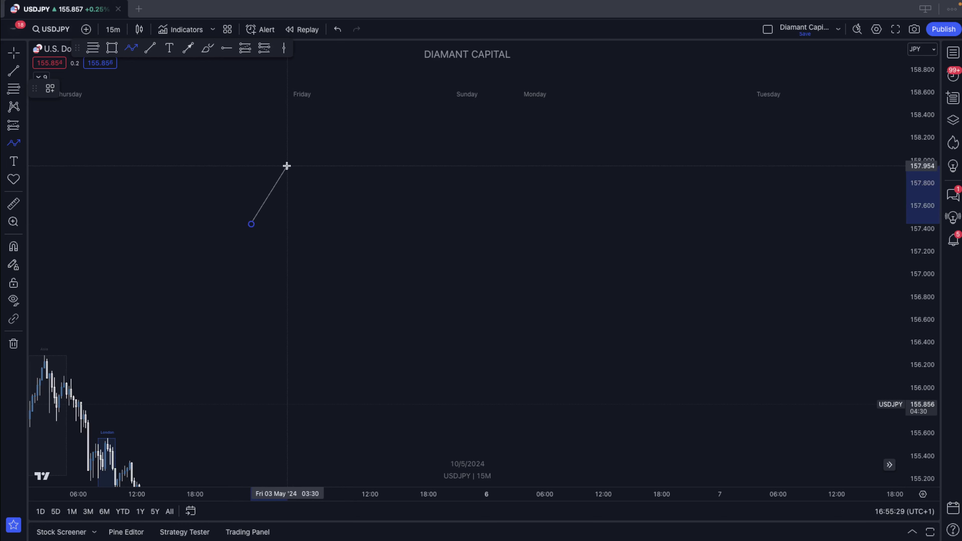
click(287, 166)
click(353, 295)
click(402, 221)
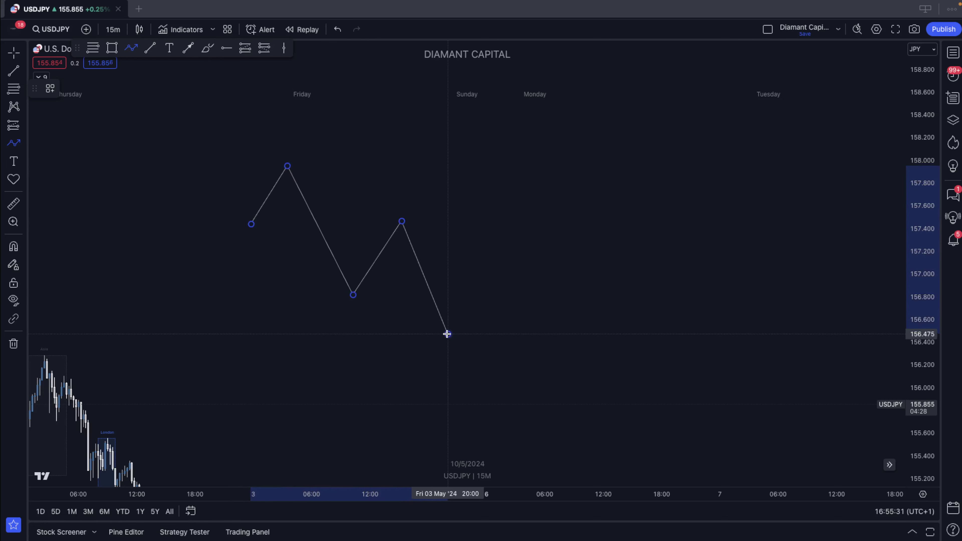
double_click(446, 334)
Step: Delete a stray short arrow and place a copy of the zigzag to its right over Tuesday
scroll(495, 260, right, 3)
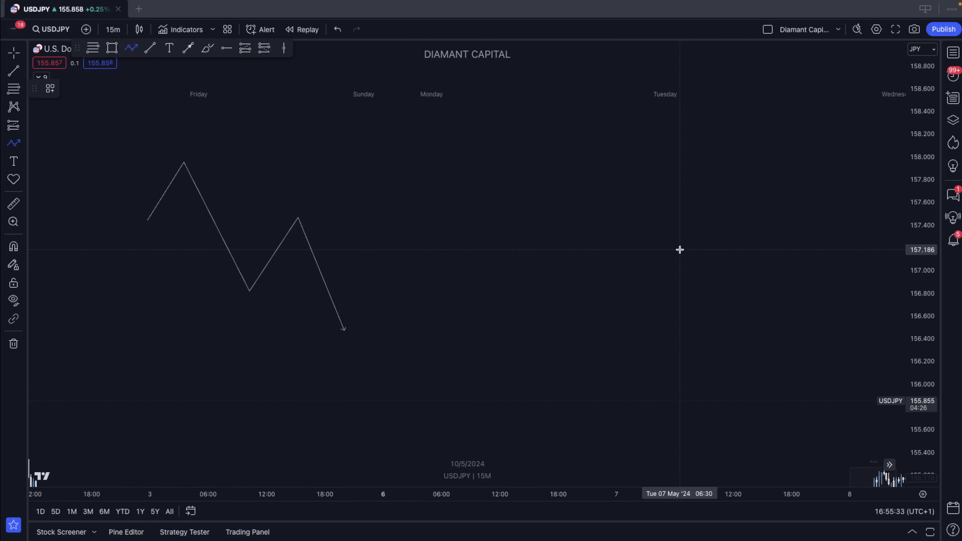
click(555, 224)
click(605, 158)
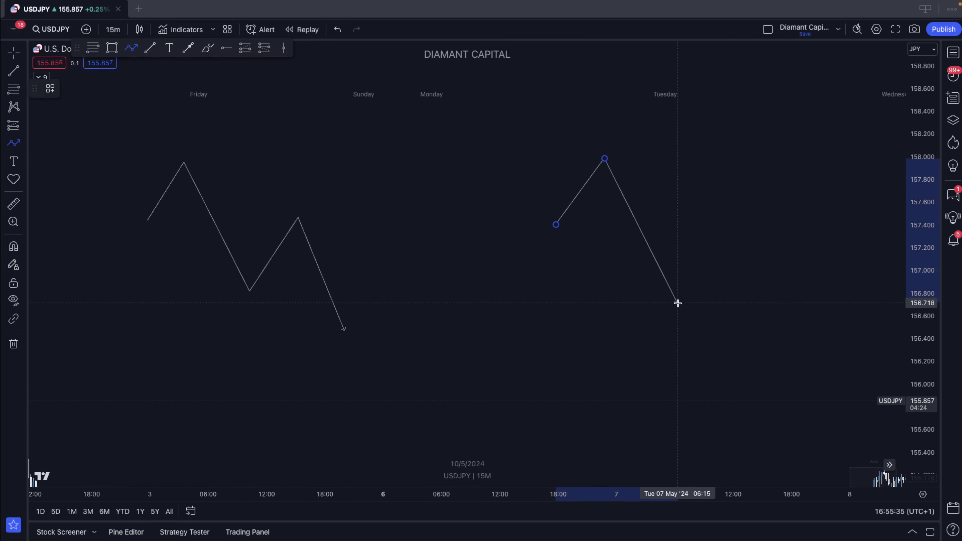
key(Escape)
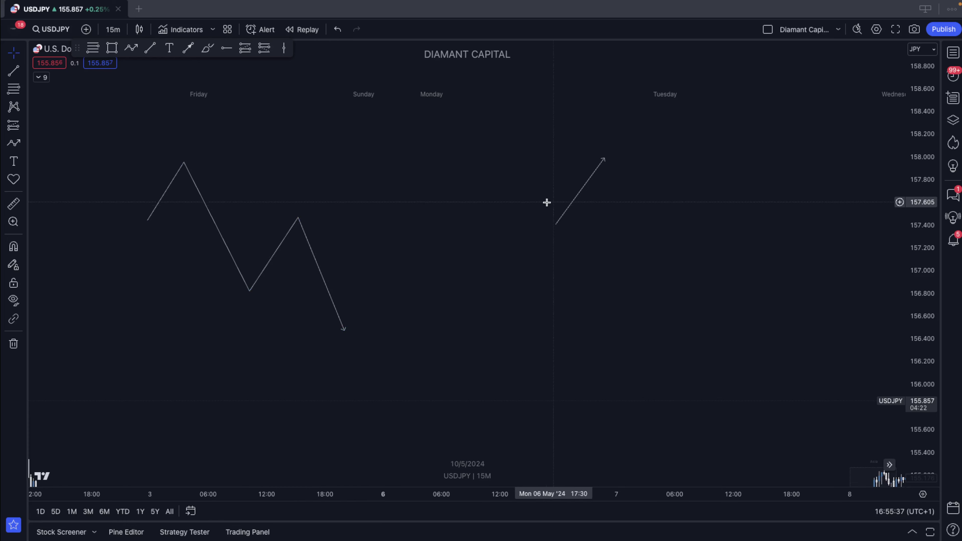
click(568, 203)
key(Delete)
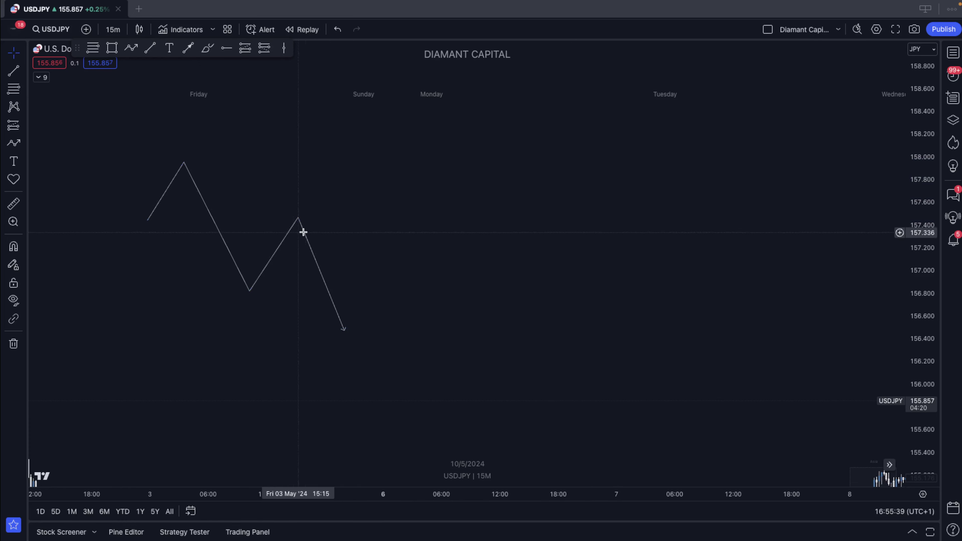
click(307, 234)
drag(305, 238, 676, 247)
click(683, 214)
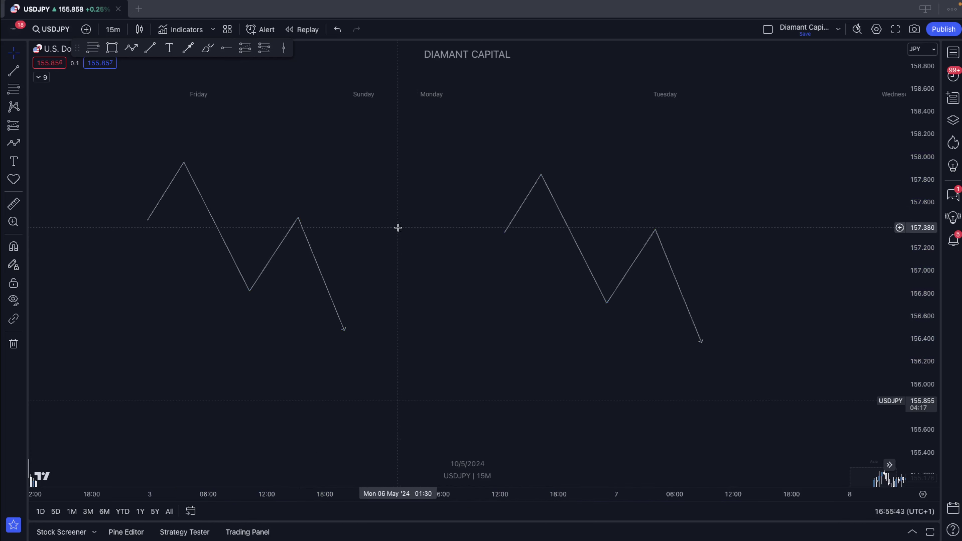
scroll(398, 226, left, 3)
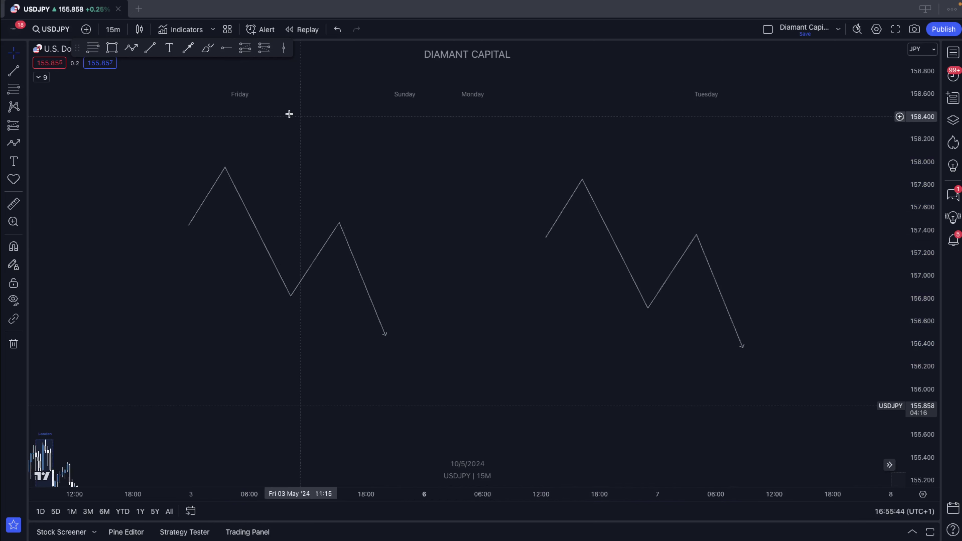
Step: Try path arrows from the zigzag's lower high, undoing and cancelling the unwanted attempts
click(133, 48)
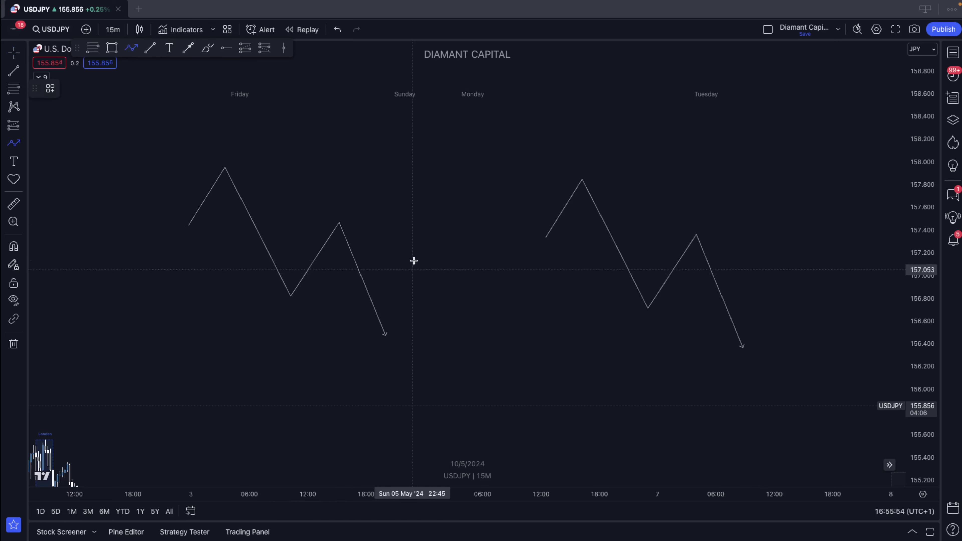
click(340, 221)
click(434, 221)
double_click(434, 195)
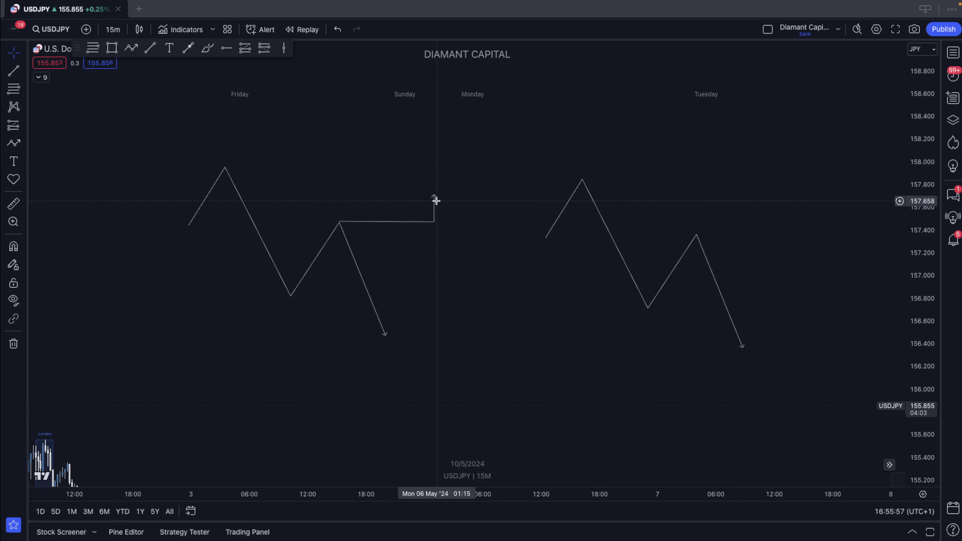
key(ctrl+z)
click(131, 48)
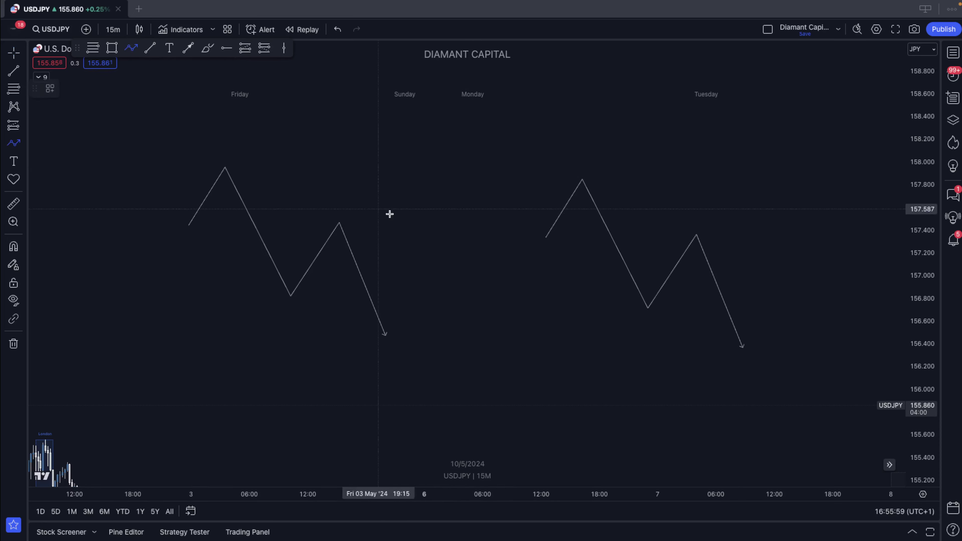
click(339, 222)
double_click(410, 229)
click(433, 207)
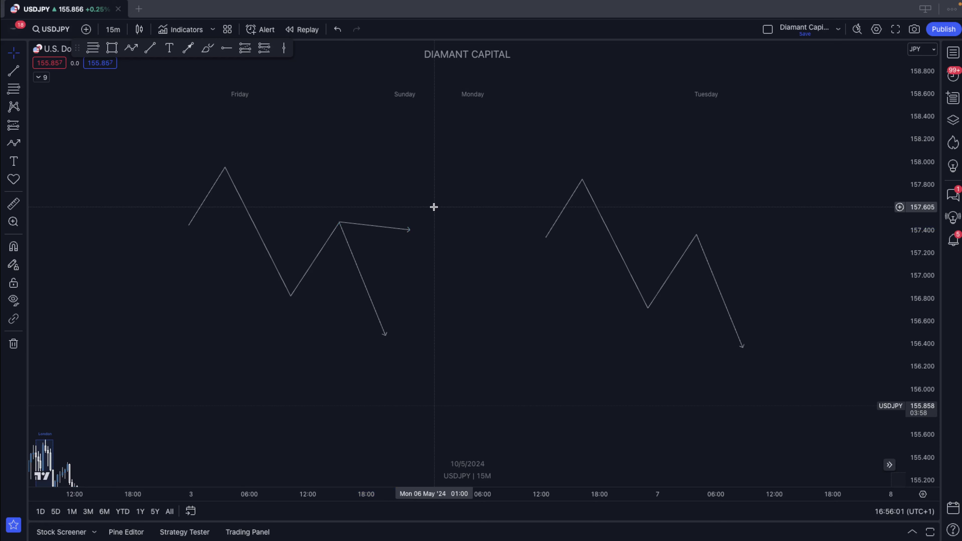
click(388, 335)
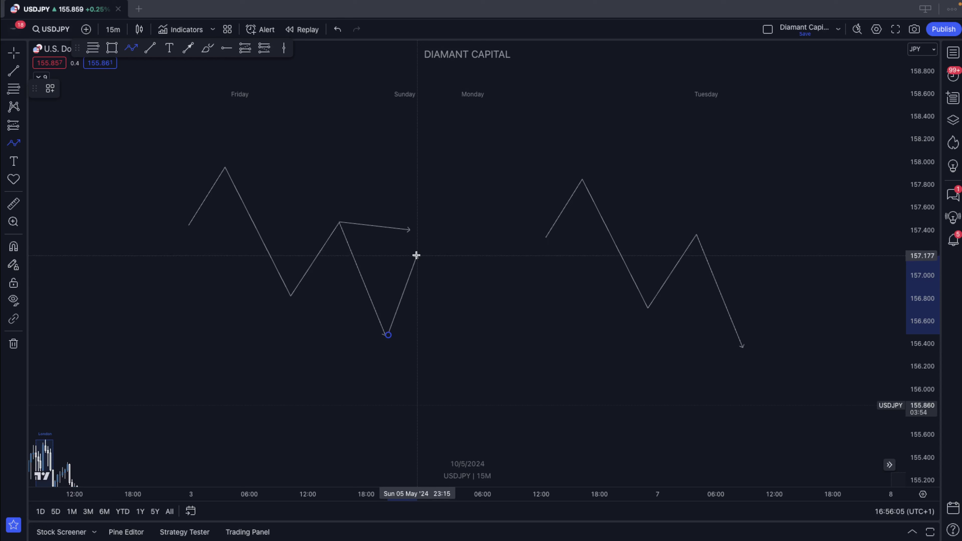
key(Escape)
key(Escape)
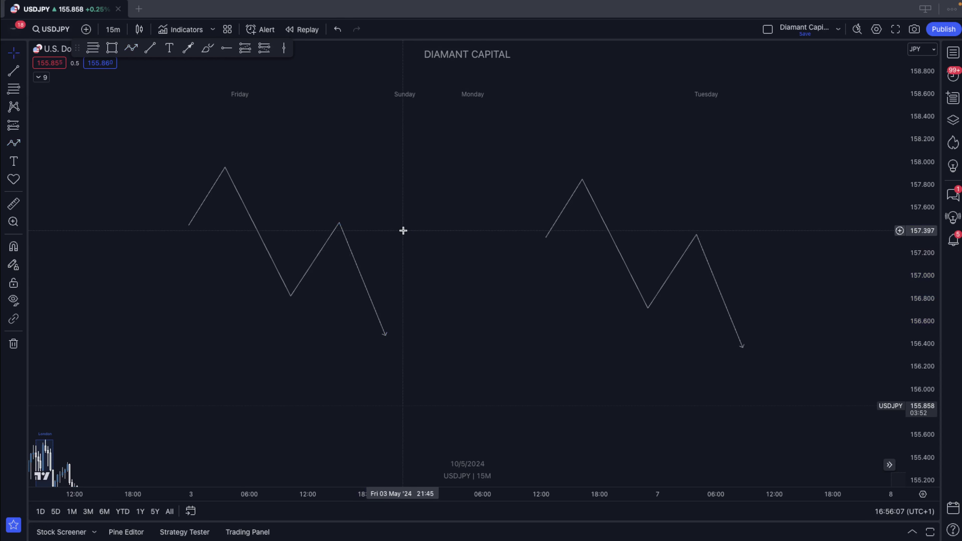
Step: Draw a short up-arrow from the first zigzag's final low to about 157.0 and copy it onto the second zigzag
click(132, 48)
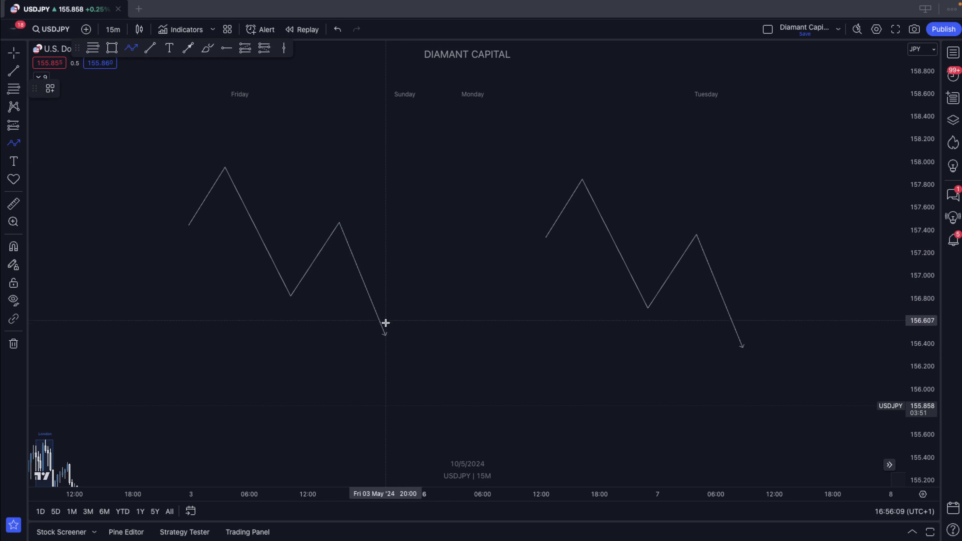
click(397, 313)
double_click(418, 248)
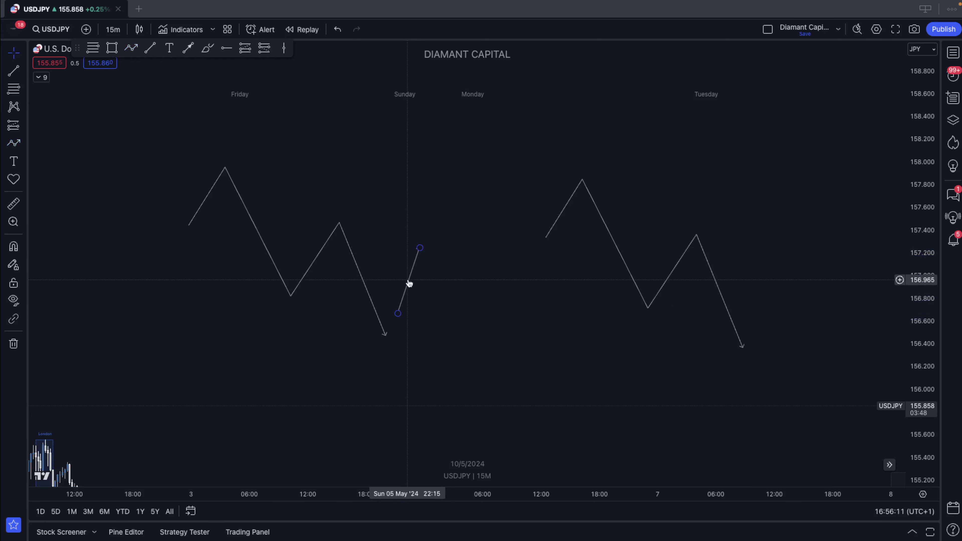
mouse_move(406, 281)
mouse_down()
mouse_move(397, 312)
mouse_move(399, 300)
mouse_move(754, 310)
mouse_up()
drag(755, 218, 672, 213)
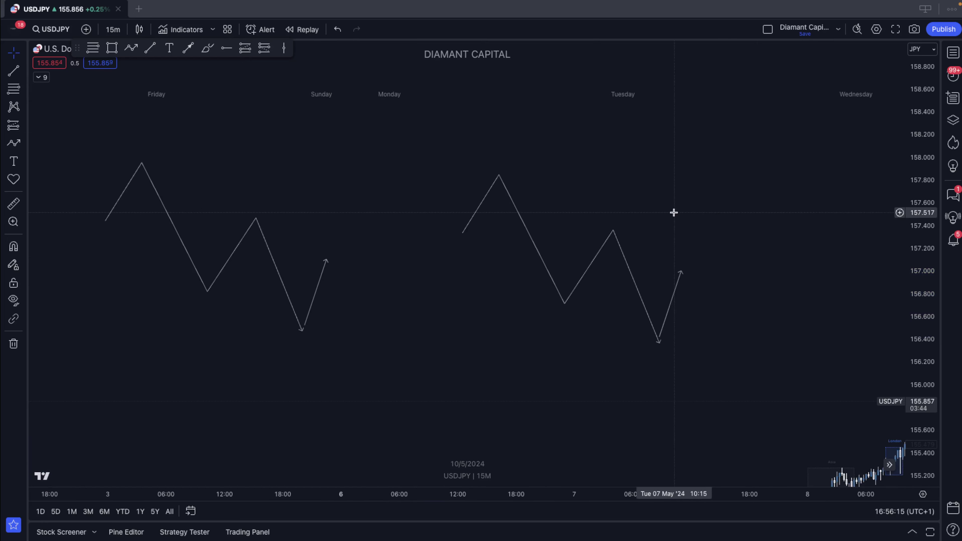
Step: Sketch two candle bodies after the first zigzag's up-arrow, the first with a wick to about 157.65
click(112, 48)
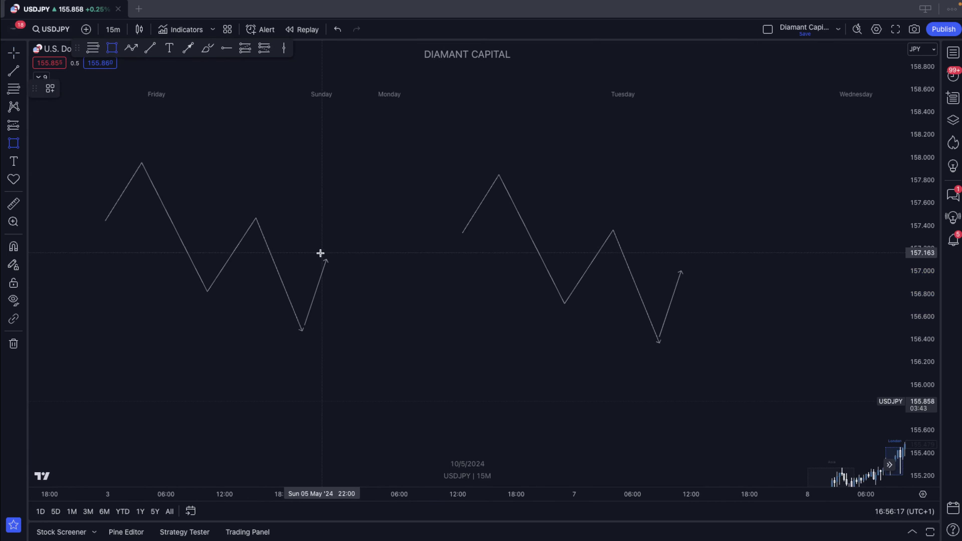
click(329, 259)
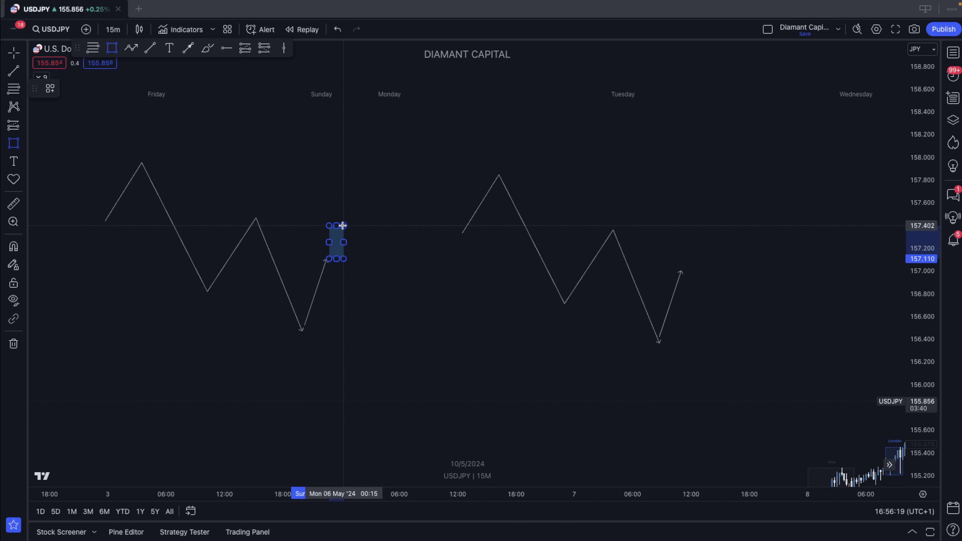
click(342, 226)
click(149, 51)
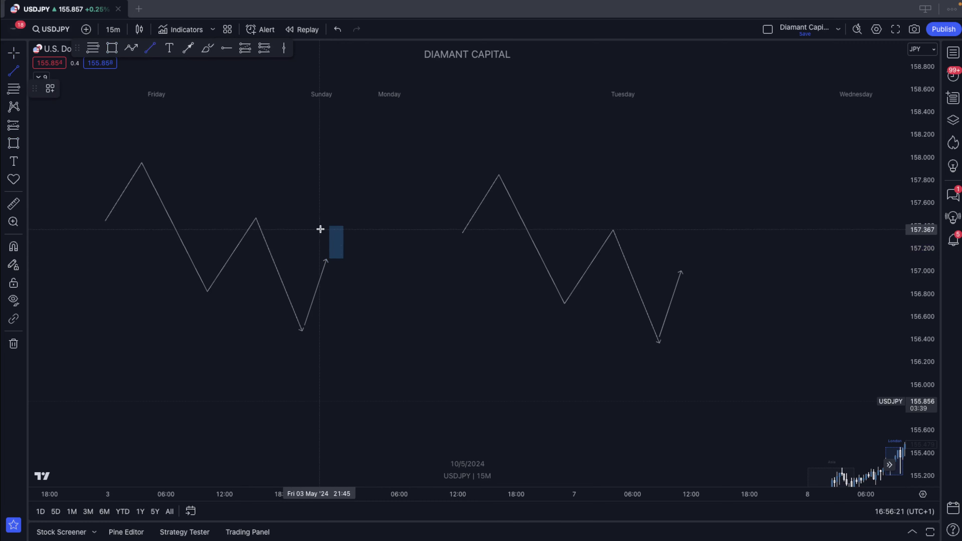
mouse_move(334, 226)
mouse_down()
mouse_move(336, 181)
mouse_move(337, 198)
mouse_up()
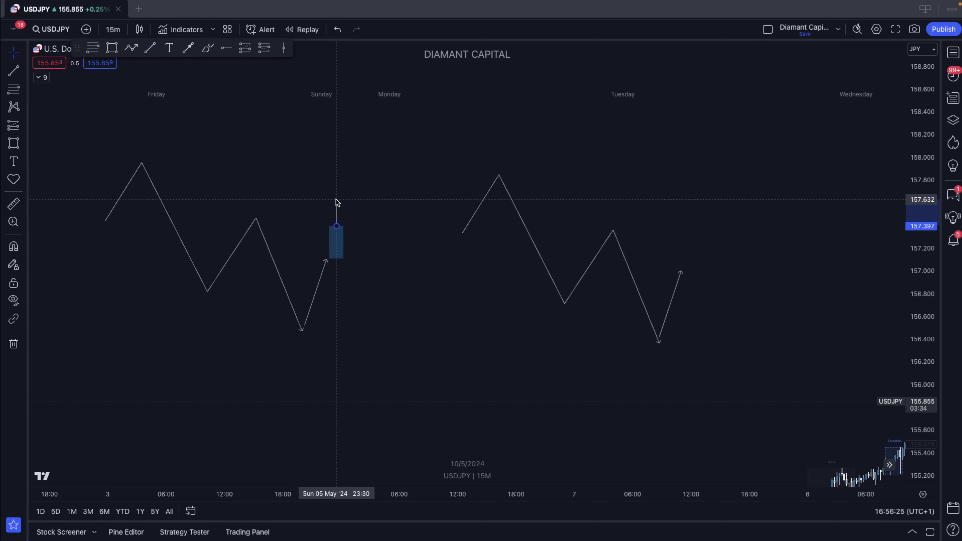
key(Escape)
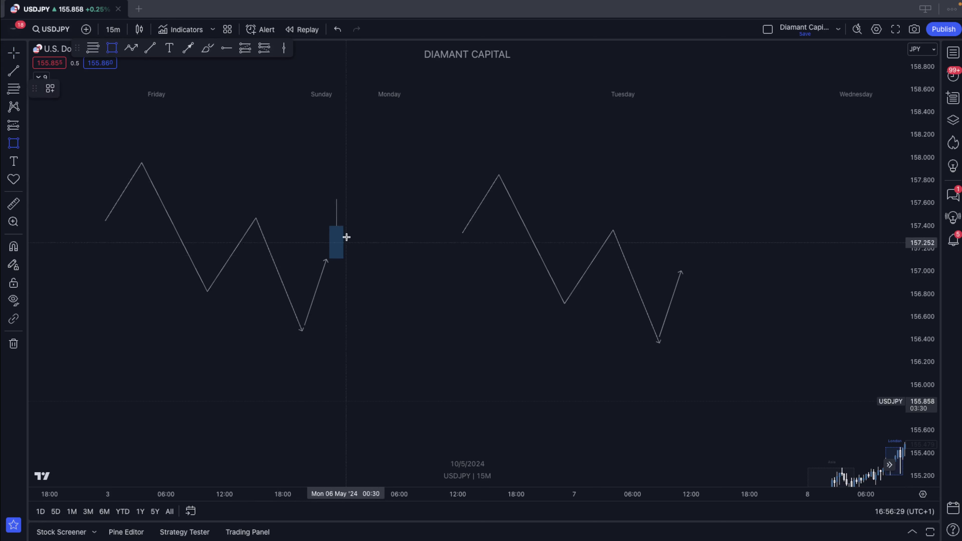
drag(347, 225, 358, 185)
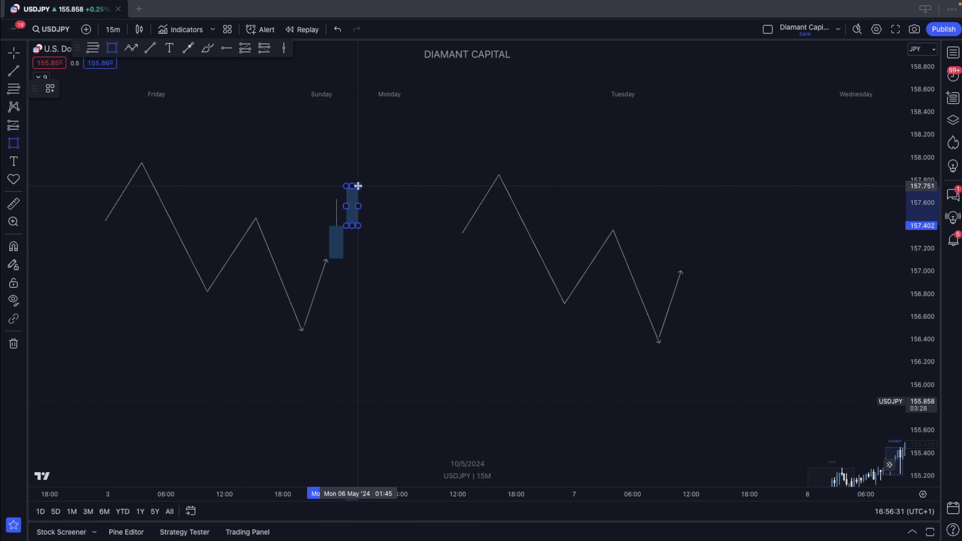
key(Escape)
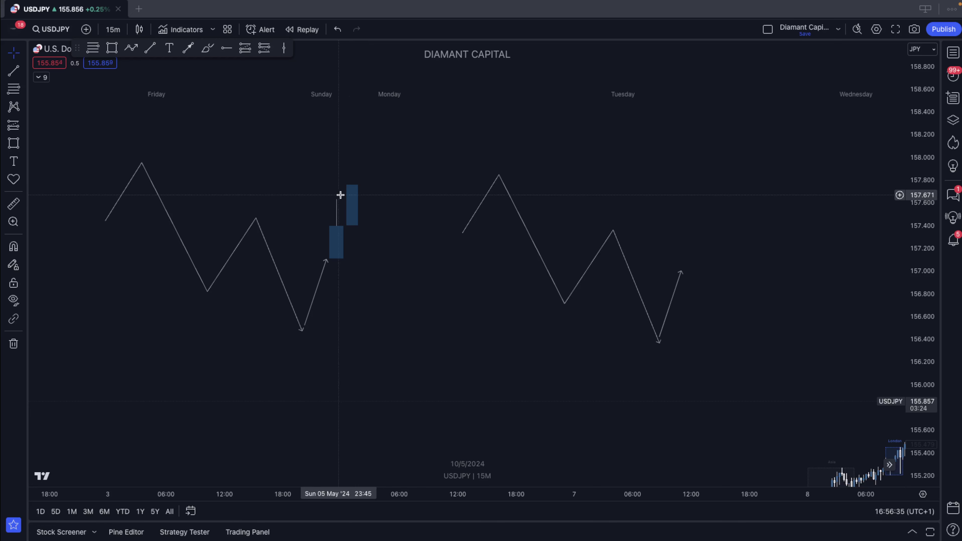
drag(359, 196, 358, 280)
click(405, 261)
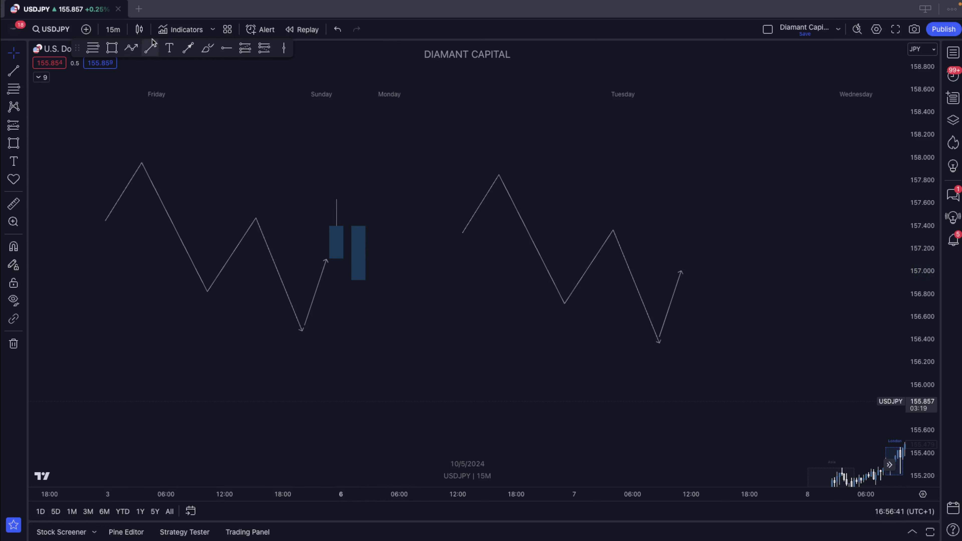
Step: Draw a horizontal line from the zigzag's last lower high across to the candles
click(149, 48)
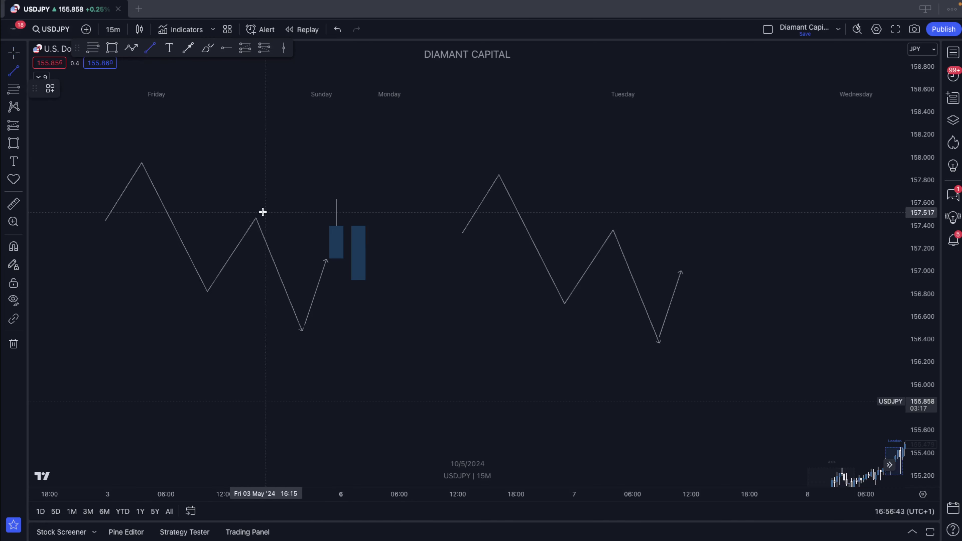
click(256, 218)
click(330, 218)
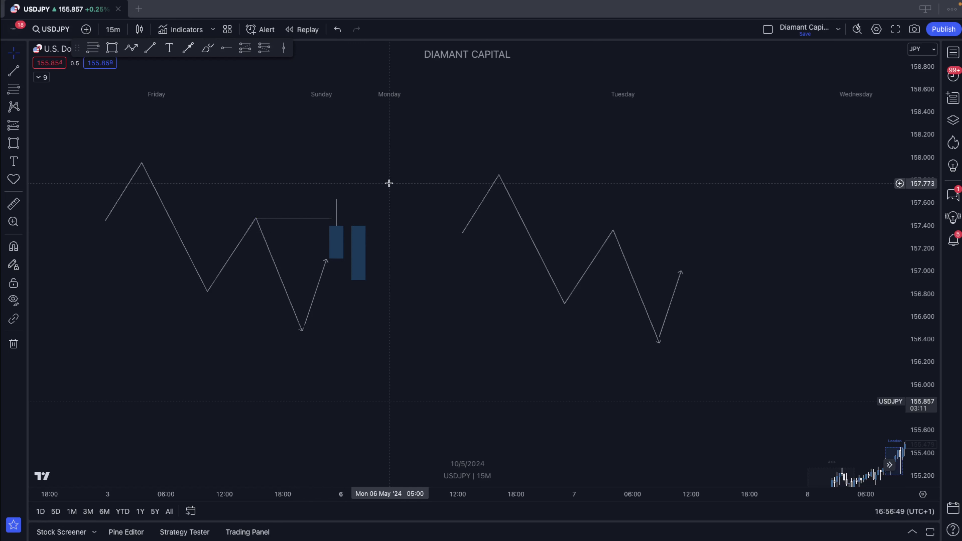
scroll(388, 183, right, 1)
Step: Draw a candle body at the second up-arrow's tip and a horizontal line from its lower high
click(118, 47)
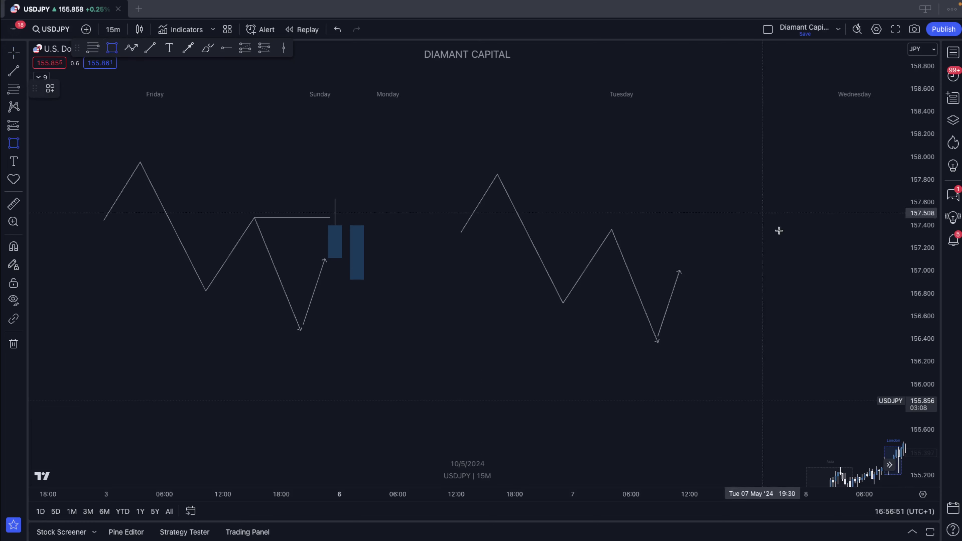
drag(682, 264, 699, 212)
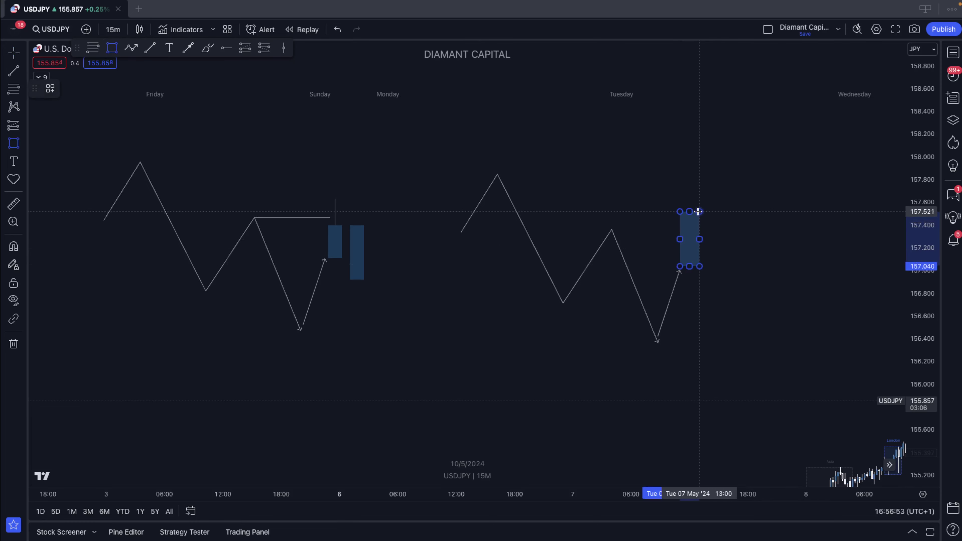
click(150, 48)
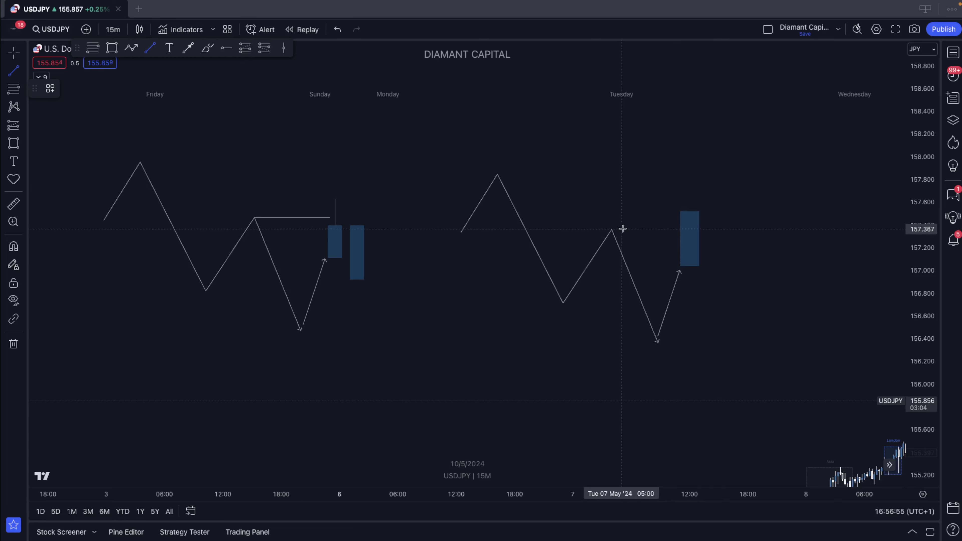
click(669, 229)
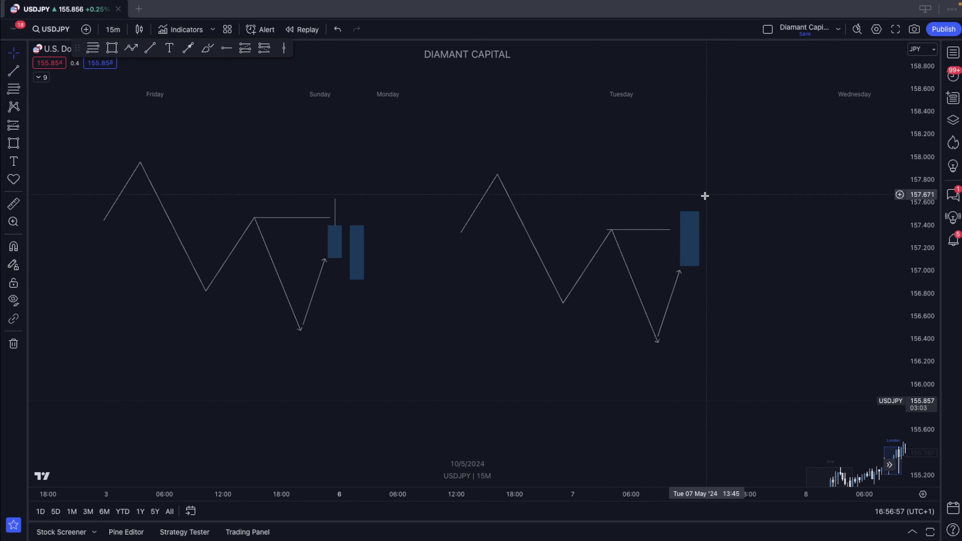
Step: Add a vertical wick above the candle reaching about 157.8, centred on its body
click(150, 48)
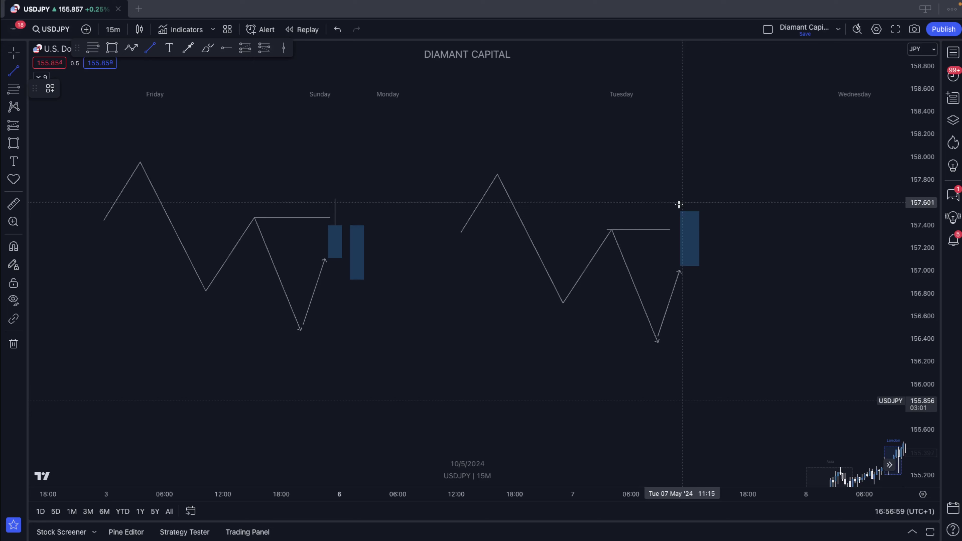
click(690, 212)
click(692, 180)
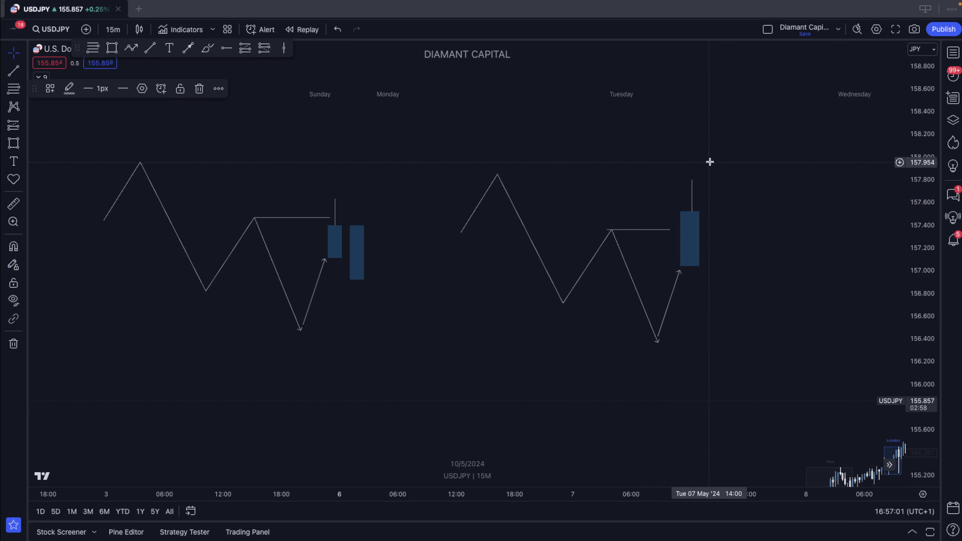
click(709, 163)
click(690, 202)
drag(691, 202, 687, 200)
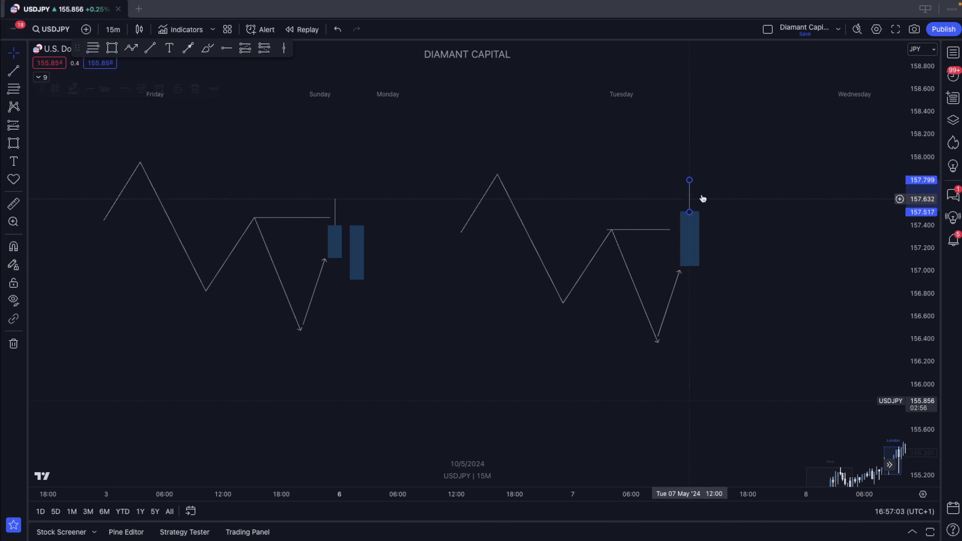
click(729, 187)
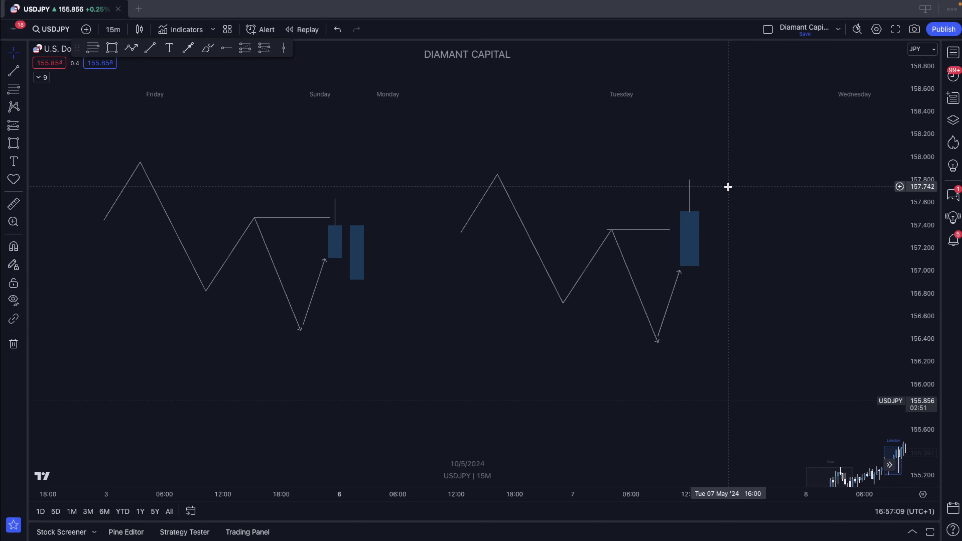
drag(728, 344, 613, 382)
Step: Return to the diagrams and nudge the first candle body slightly left
drag(388, 252, 413, 221)
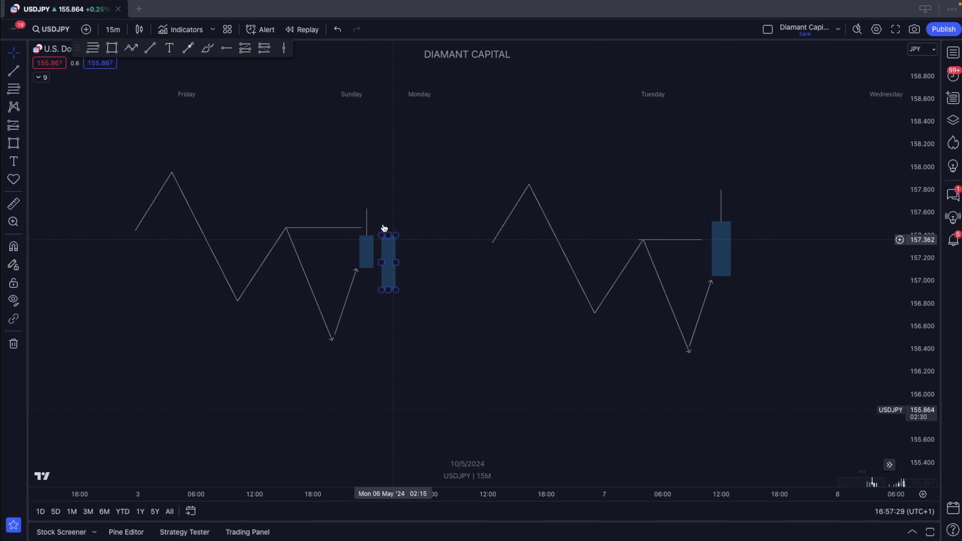
drag(418, 200, 541, 201)
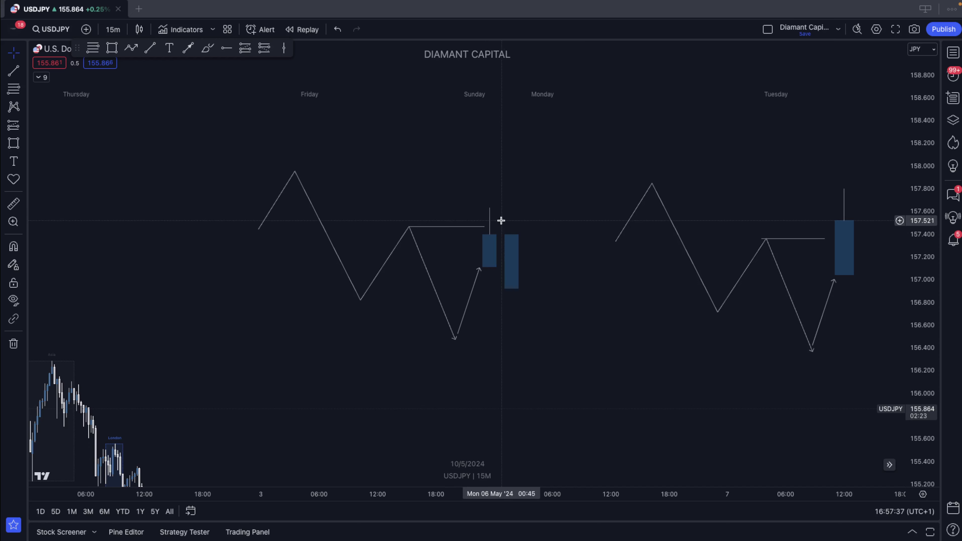
drag(490, 250, 485, 251)
drag(454, 181, 453, 176)
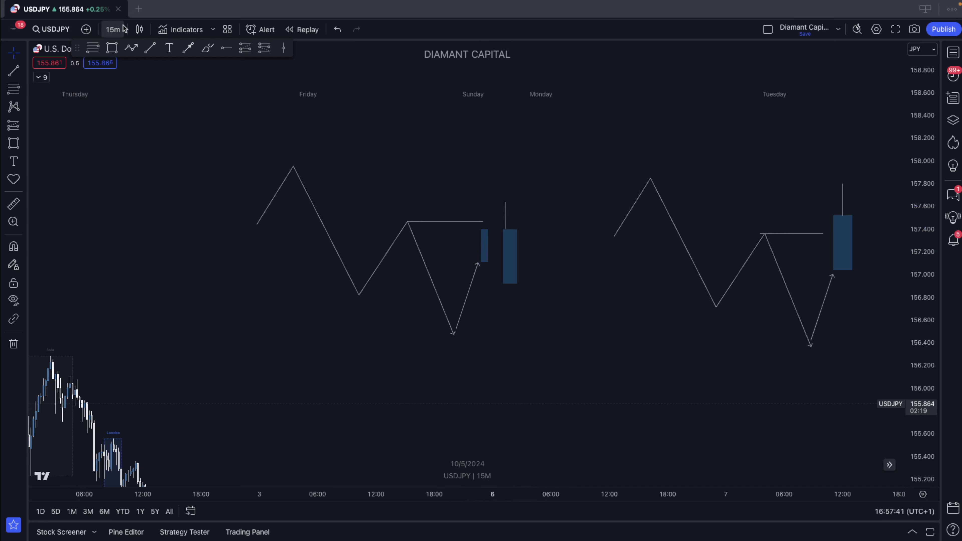
Step: Draw a small rectangle above the first candle, then delete it
click(108, 49)
click(492, 229)
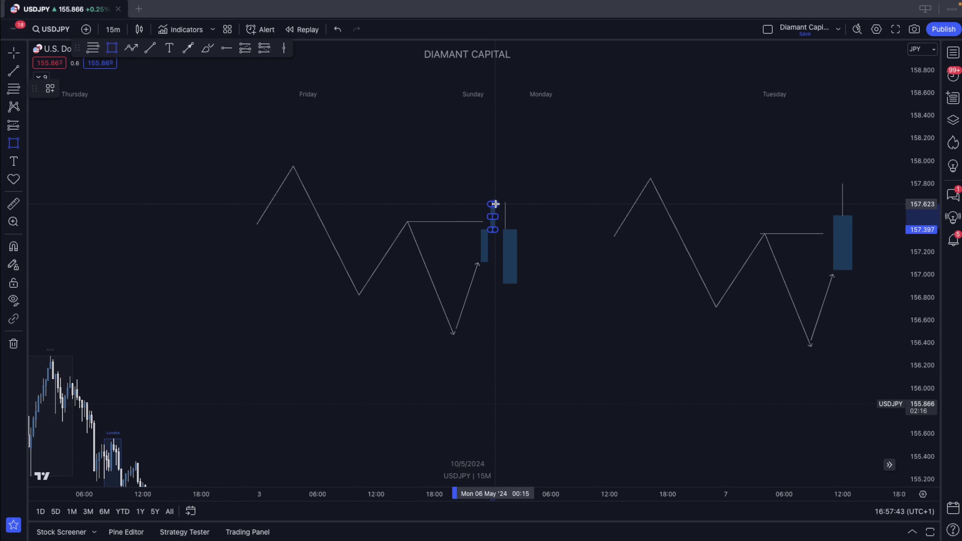
click(495, 204)
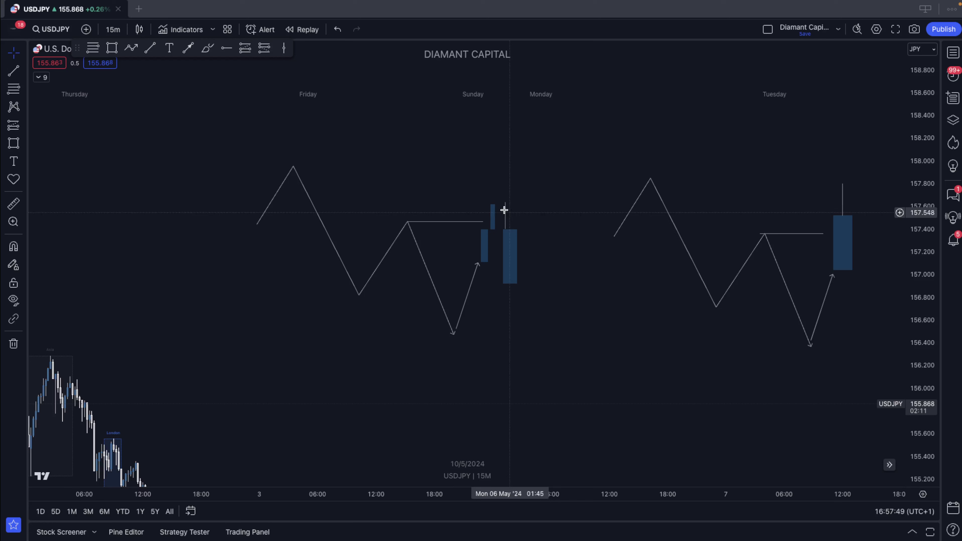
click(494, 215)
key(Delete)
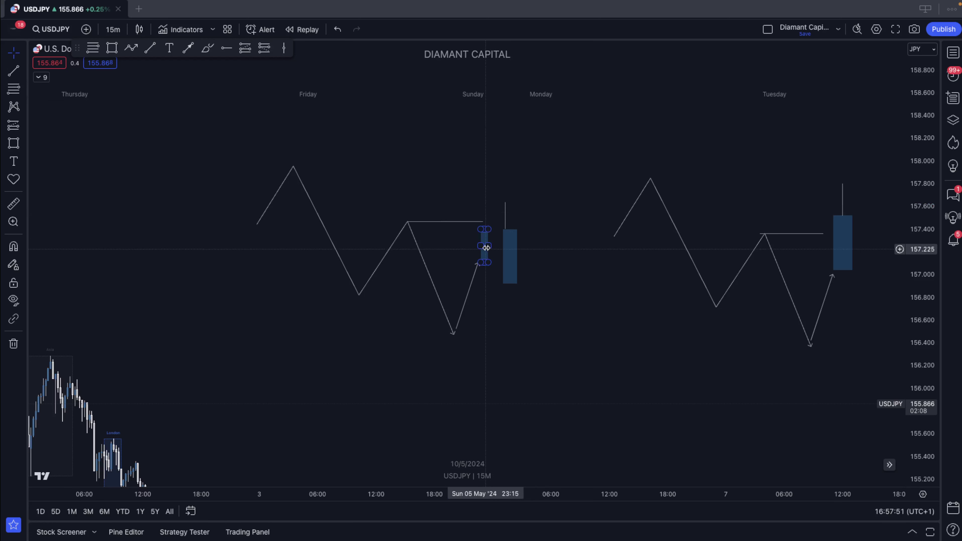
Step: Widen the first candle's body and give it a wick up to about 157.65
drag(486, 247, 492, 245)
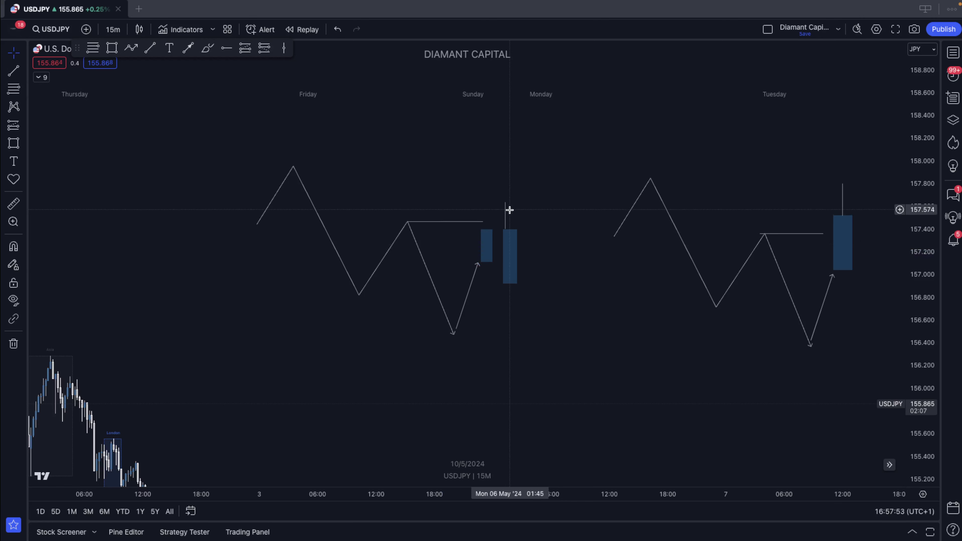
drag(485, 202, 486, 228)
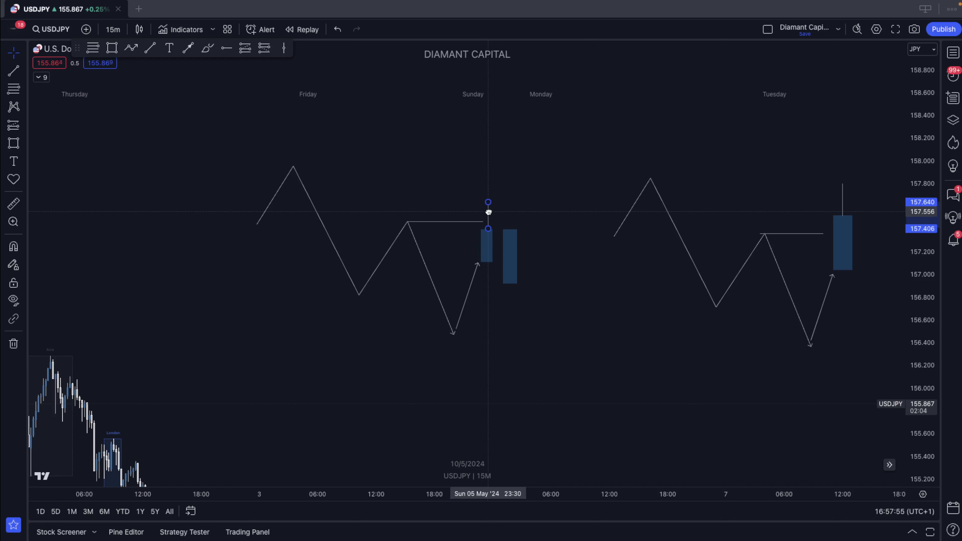
click(527, 179)
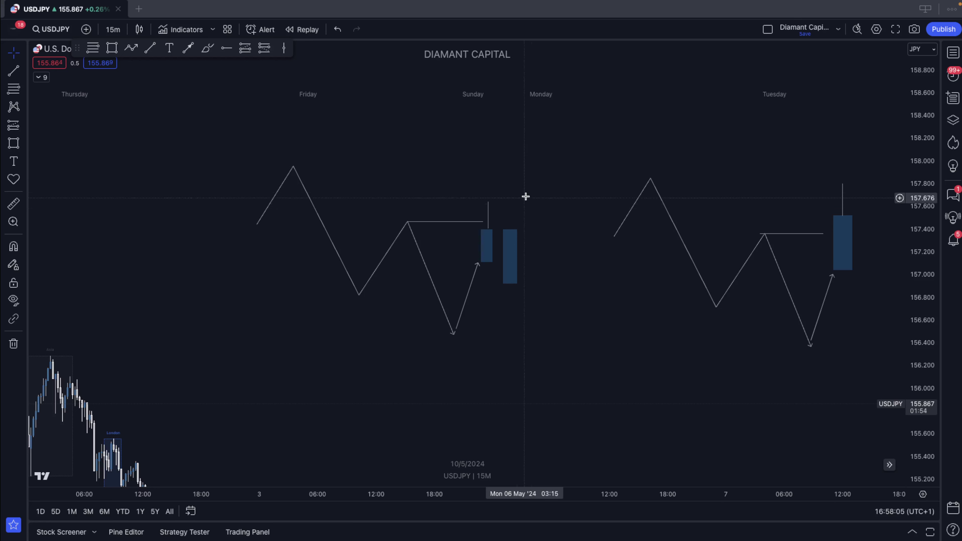
Step: Move the REVERSAL line left to the earlier swing high and extend its right end
drag(621, 359, 624, 76)
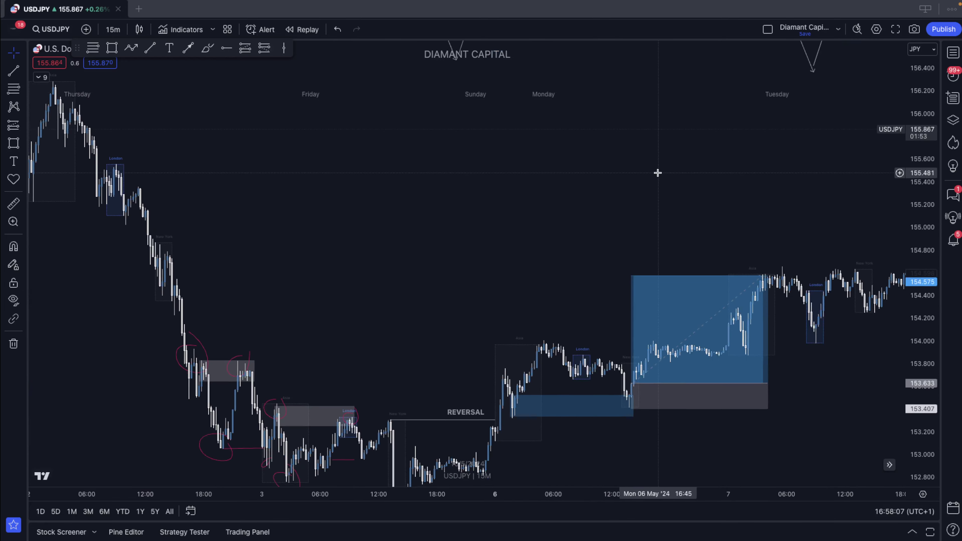
drag(657, 172, 666, 53)
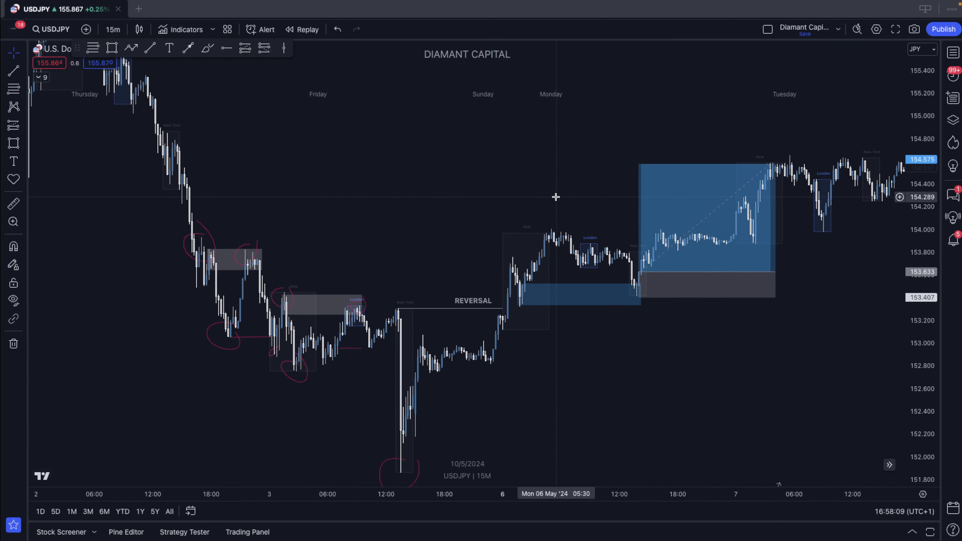
drag(564, 190, 616, 148)
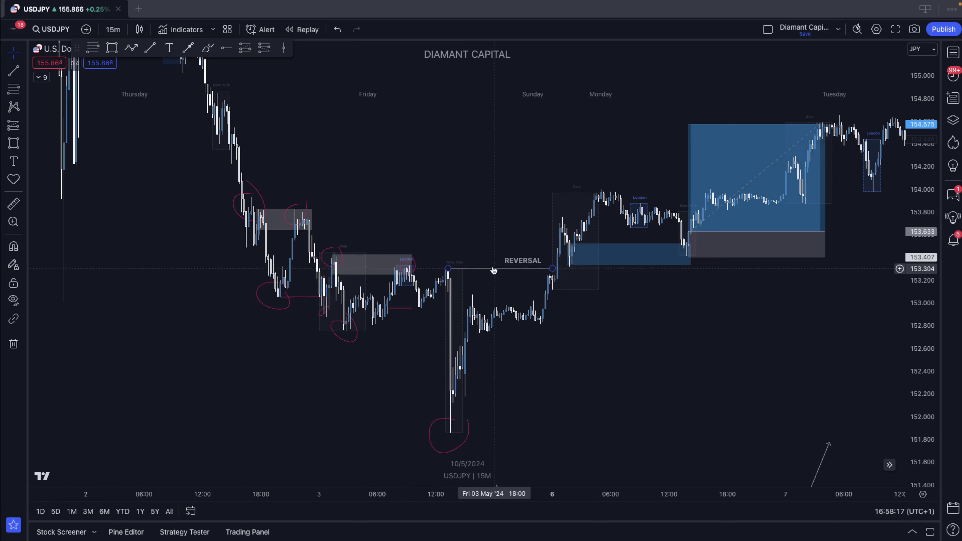
drag(493, 270, 452, 266)
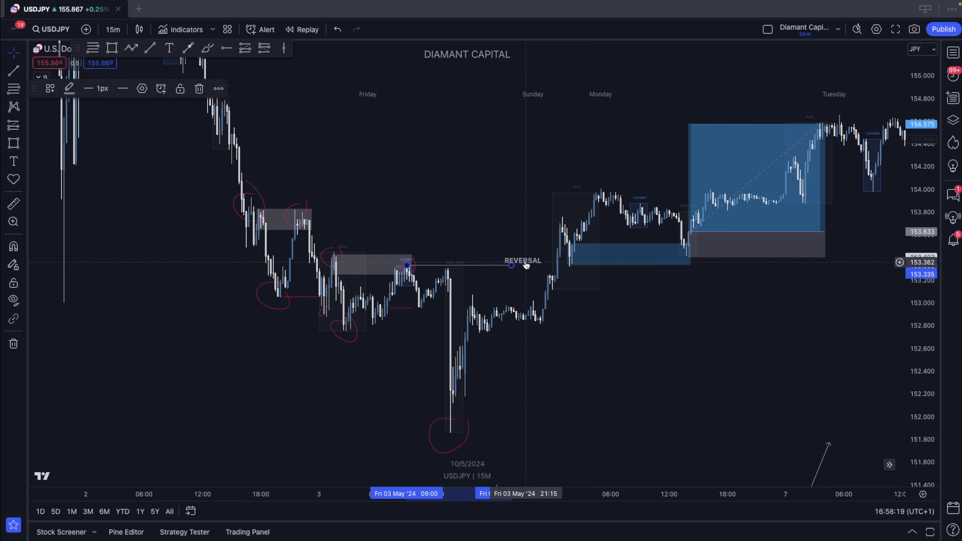
drag(510, 265, 546, 265)
click(549, 247)
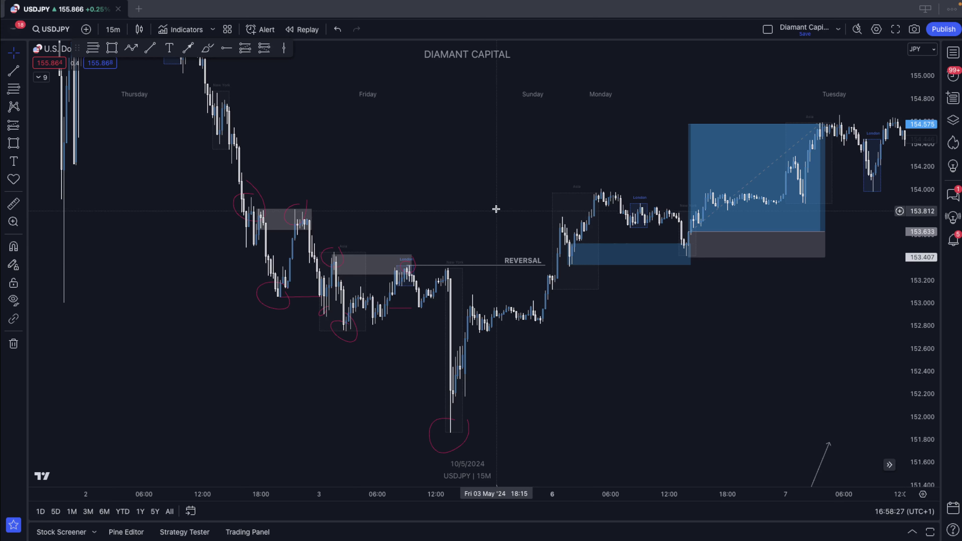
Step: Scroll back to the two zigzag sketches
drag(496, 208, 489, 201)
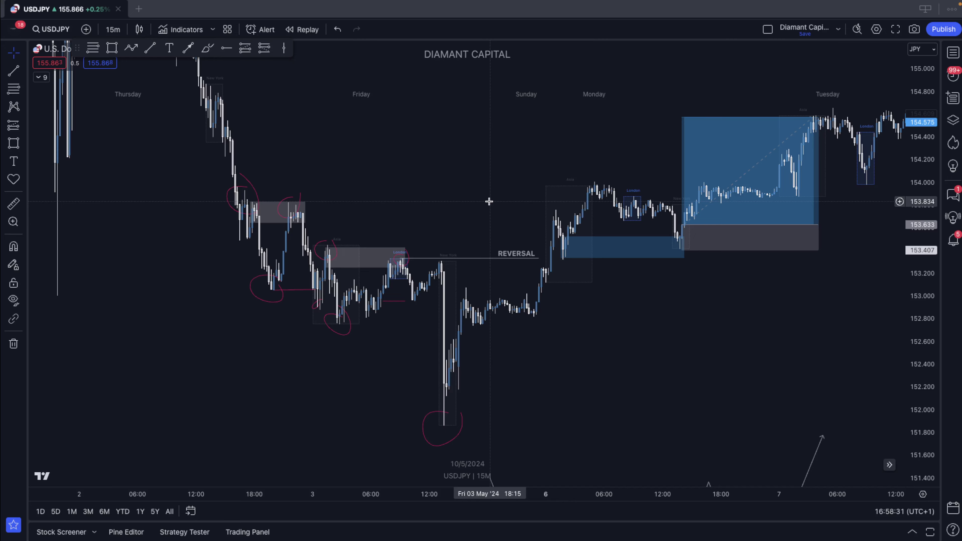
scroll(620, 269, up, 10)
scroll(621, 268, right, 5)
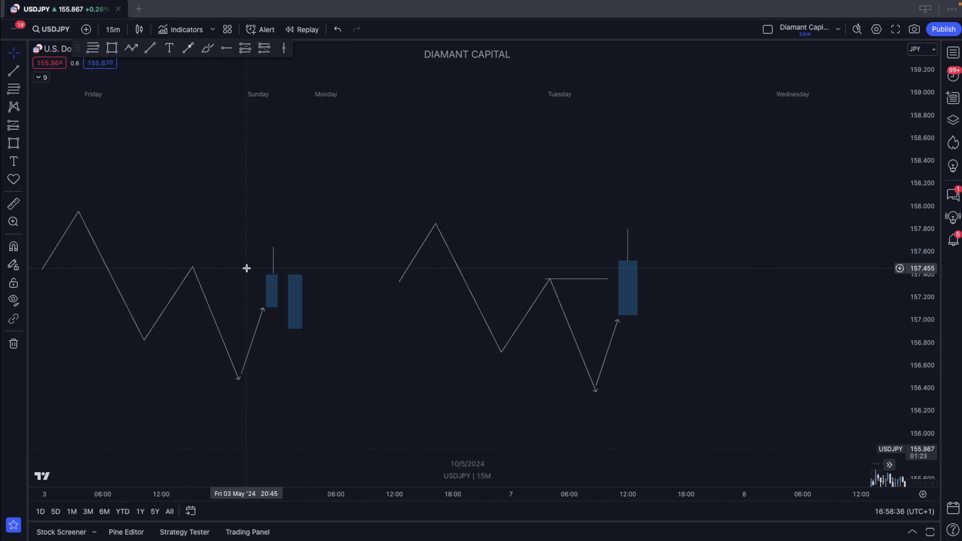
Step: Delete the left sketch's wick and both candle rectangles
click(273, 276)
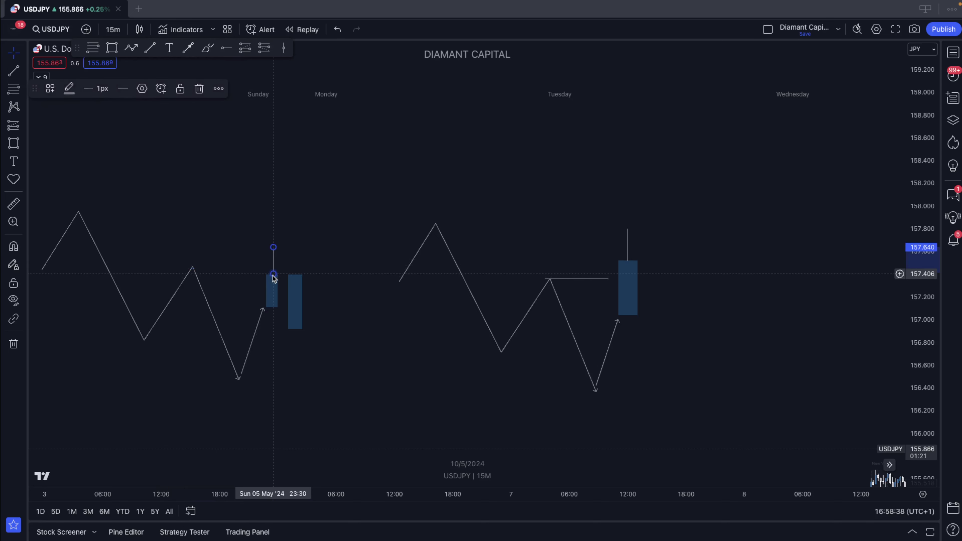
key(Delete)
click(271, 278)
key(Delete)
click(294, 278)
key(Delete)
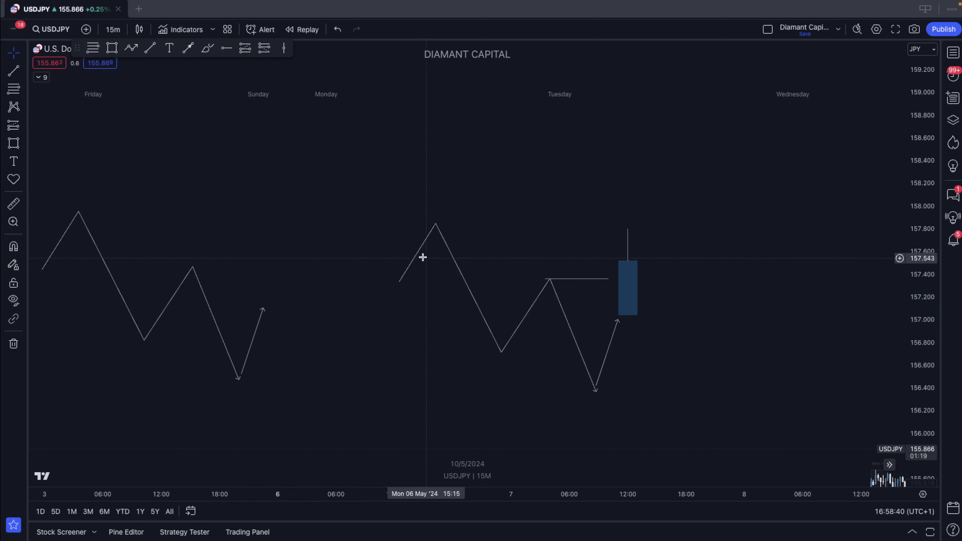
Step: Delete the right-hand zigzag with its horizontal line, up arrow, Tuesday candle and leftover wick
click(413, 262)
key(Delete)
click(562, 278)
key(Delete)
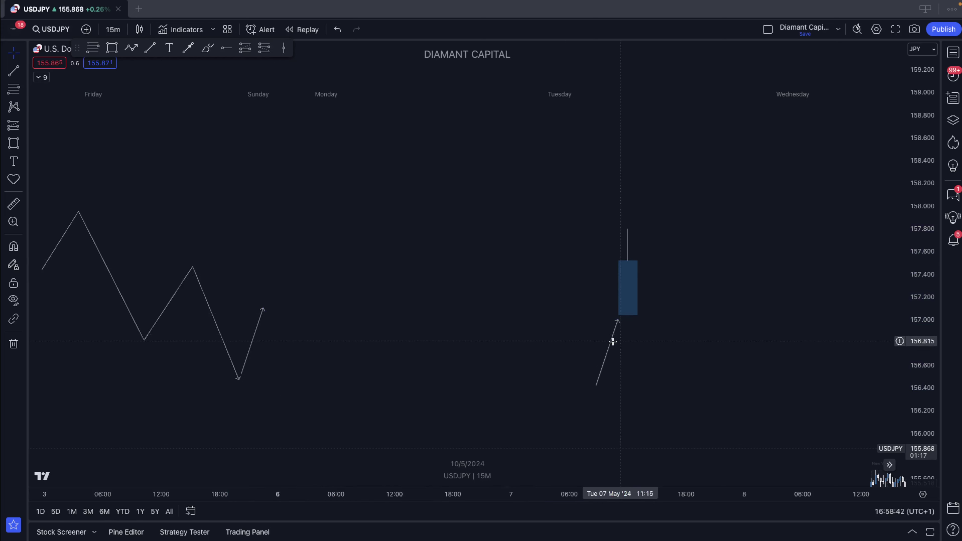
click(612, 339)
key(Delete)
click(630, 314)
key(Delete)
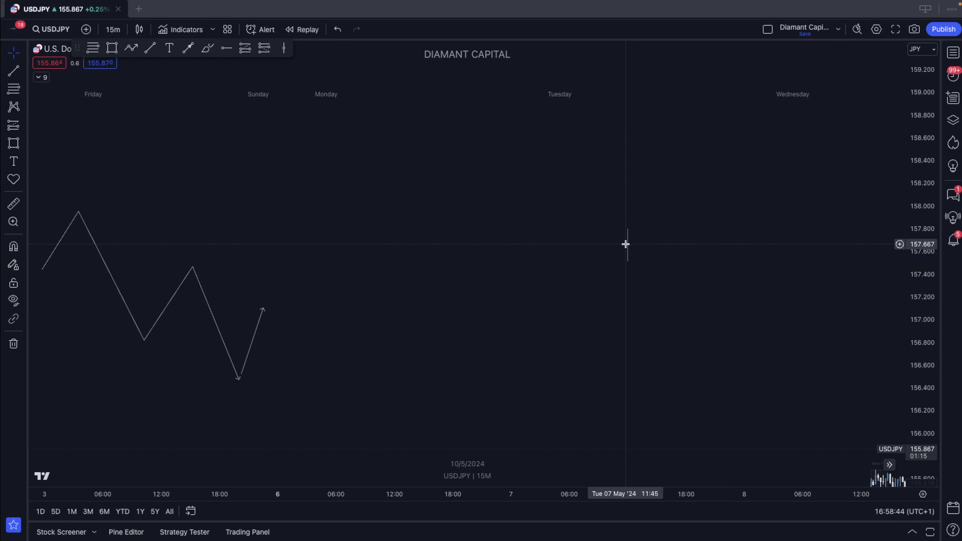
click(627, 242)
key(Delete)
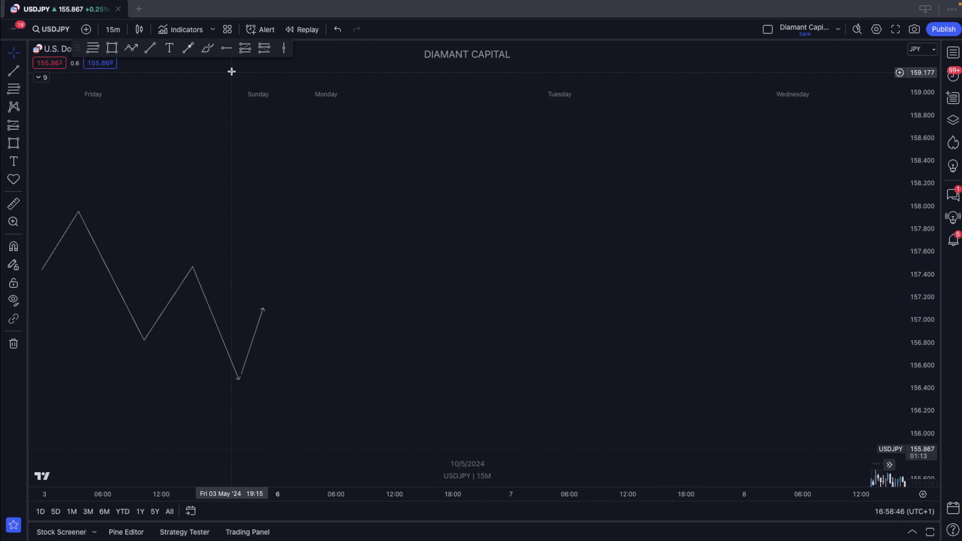
Step: Draw a horizontal line at the swing high and an arrowed path breaking above it, then pulling back
click(148, 49)
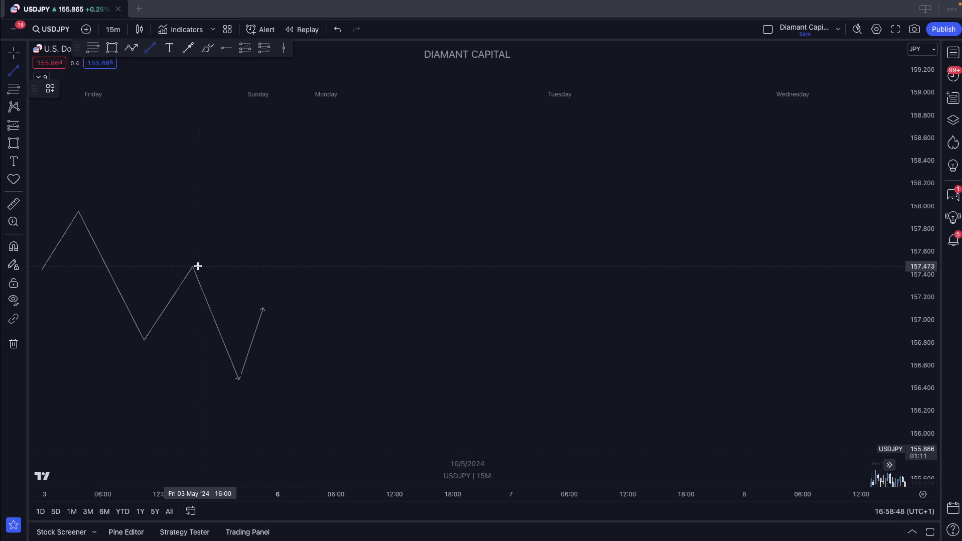
drag(192, 266, 285, 266)
click(131, 47)
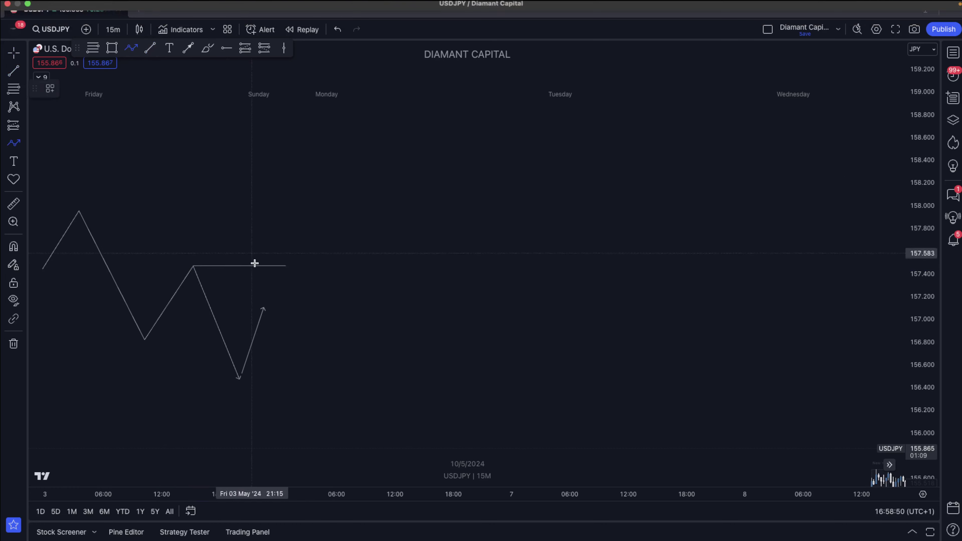
click(267, 303)
click(288, 225)
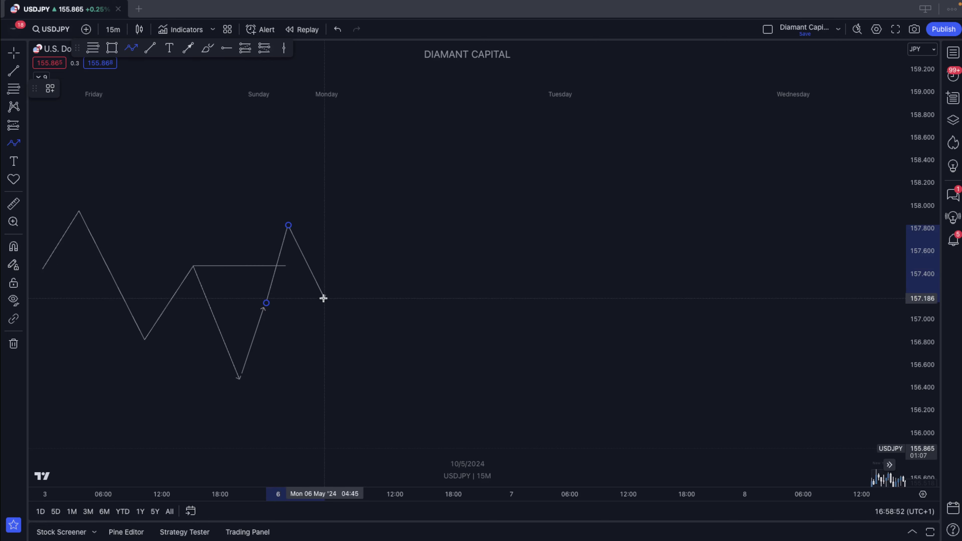
double_click(306, 255)
click(350, 199)
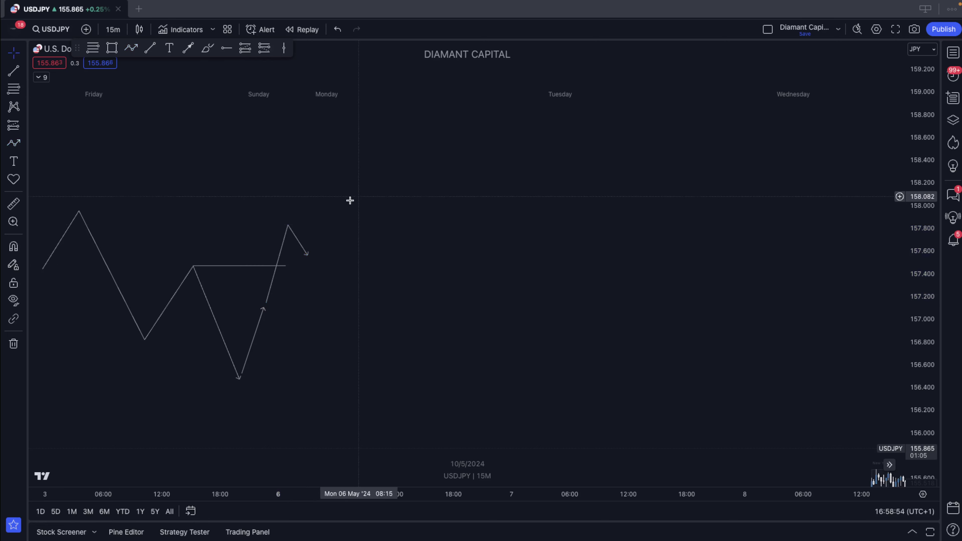
drag(388, 336, 466, 324)
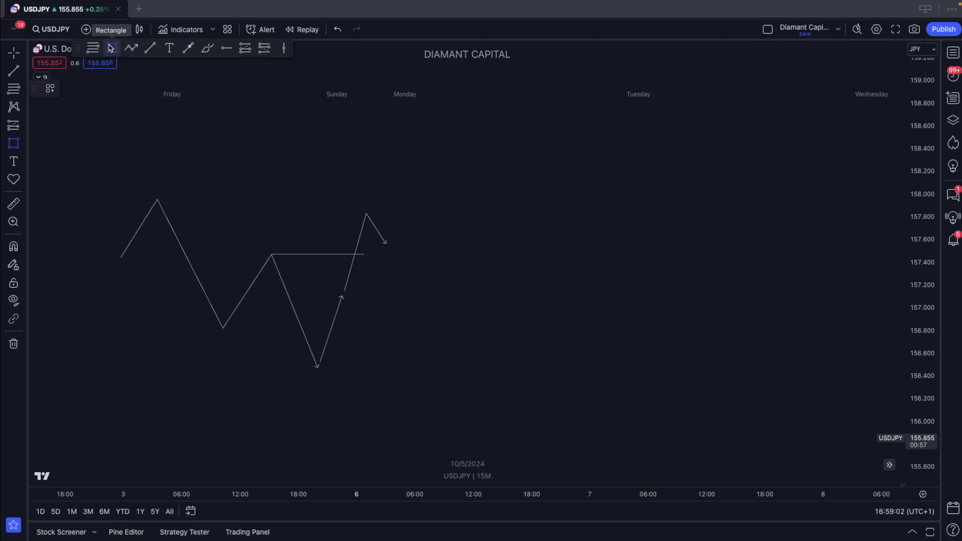
Step: Draw a blue zone around 156.45–156.8 and a path dipping into it, then rallying to about 158.6
click(111, 48)
drag(310, 330, 614, 368)
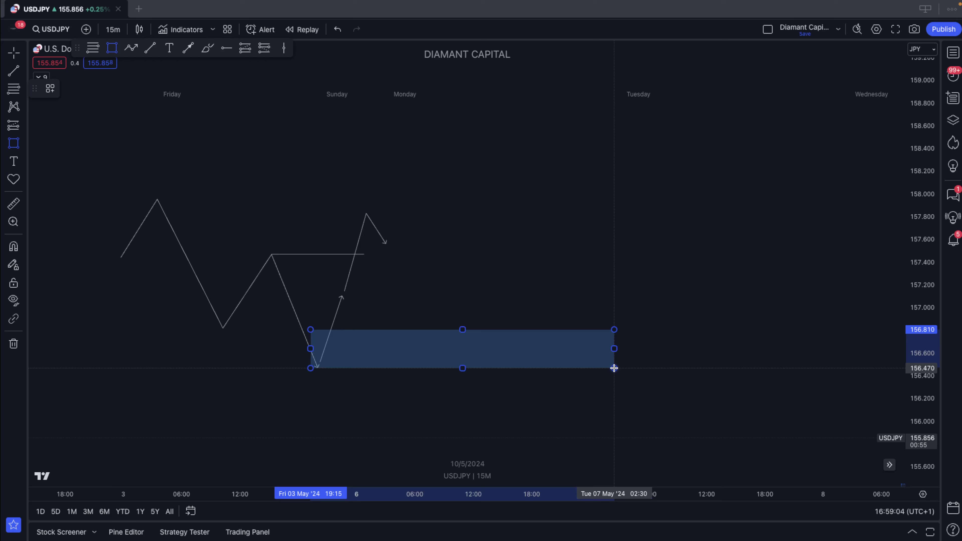
click(597, 261)
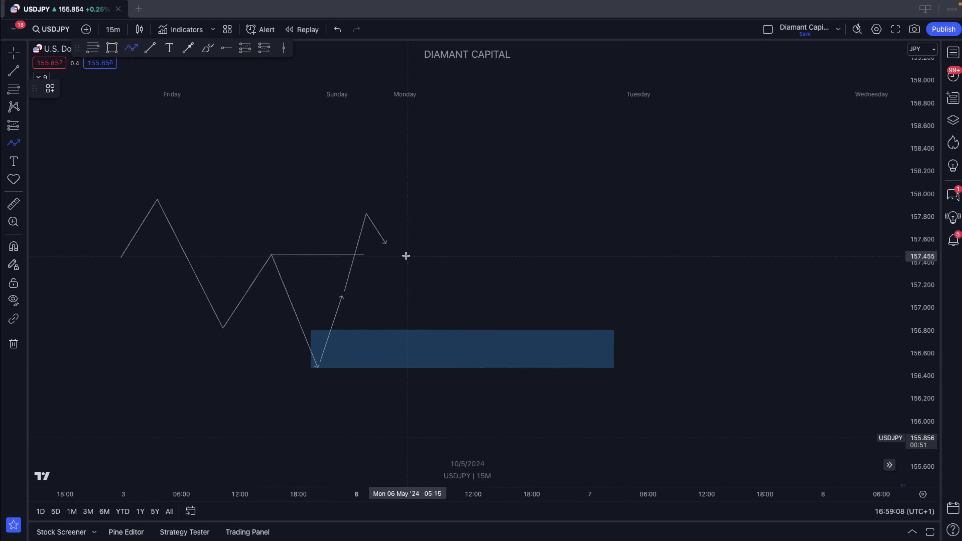
click(396, 251)
click(459, 329)
double_click(519, 122)
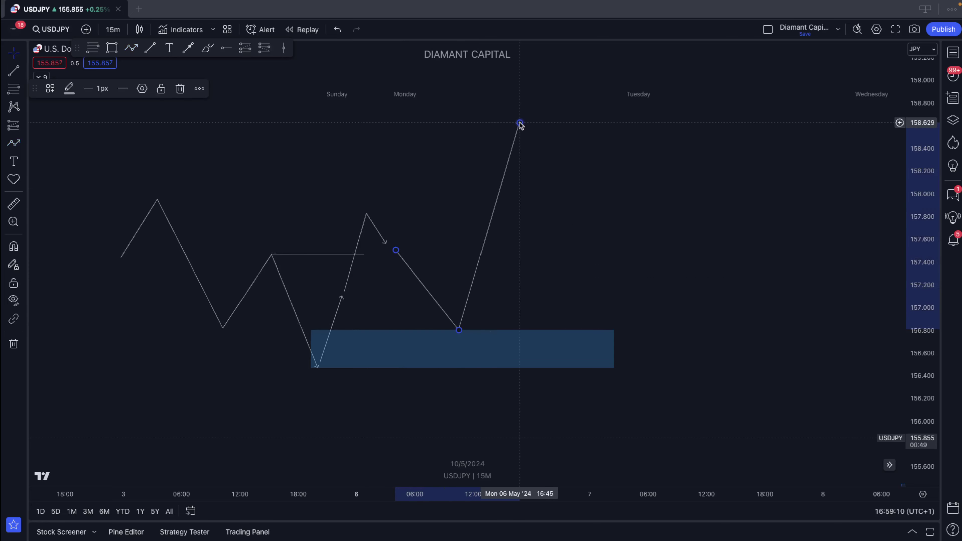
click(101, 48)
Step: Add a second rectangle above the blue zone, apply the grey zone template, then delete it
click(112, 48)
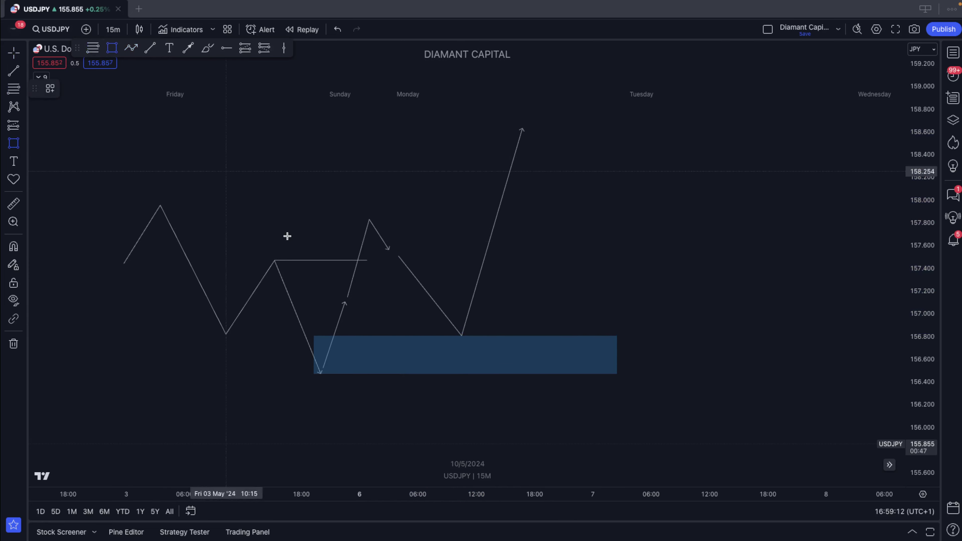
drag(319, 279, 537, 333)
right_click(537, 334)
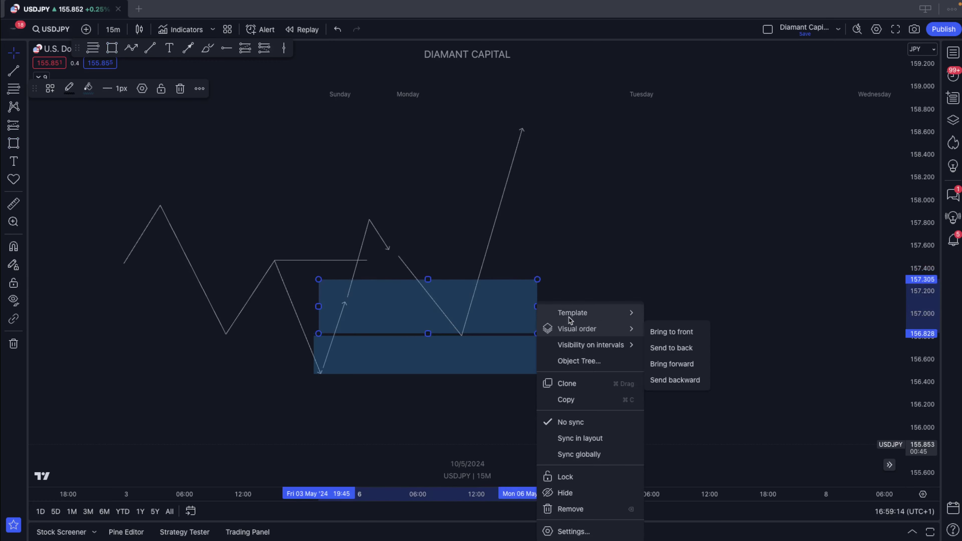
mouse_move(572, 312)
click(674, 370)
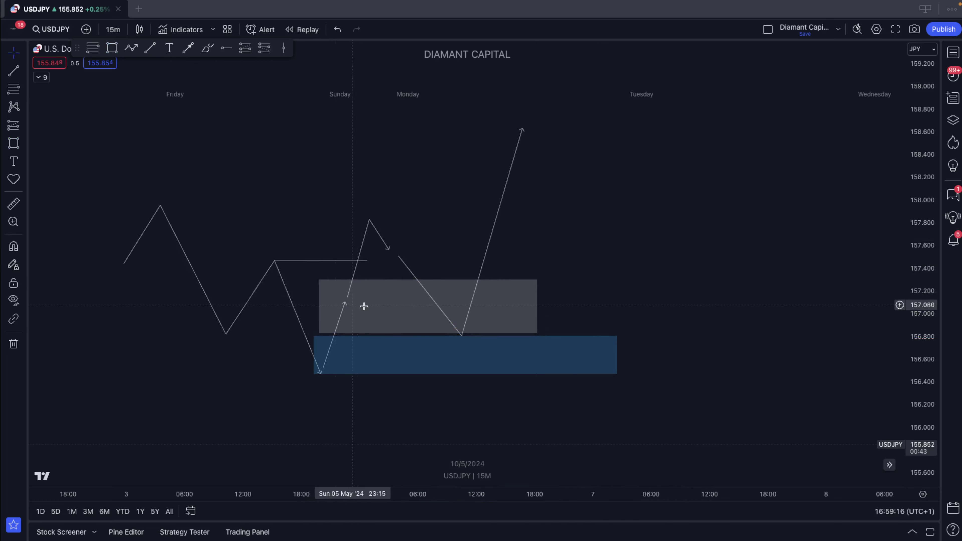
click(366, 283)
key(Delete)
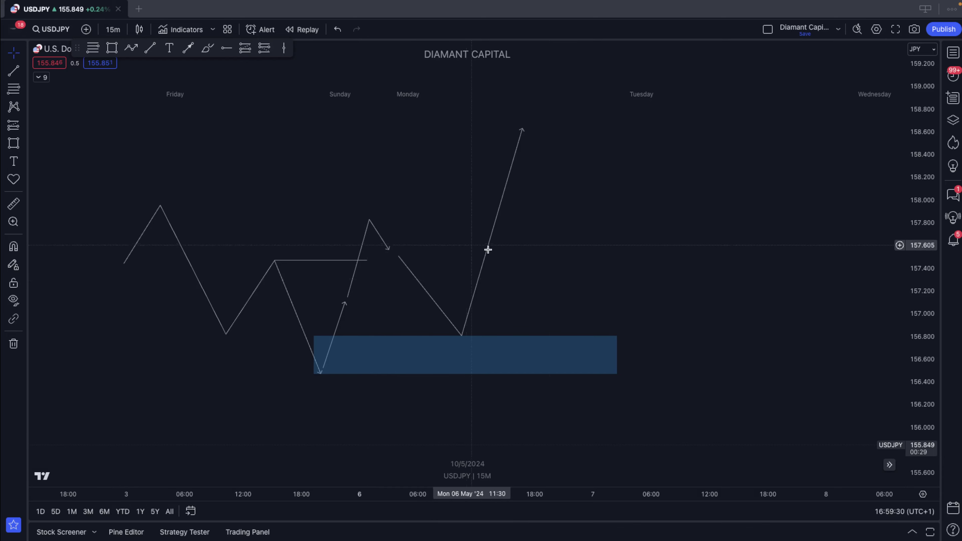
Step: Move the long-position trade back to its 153.633 entry
drag(719, 256, 723, 76)
key(ctrl+z)
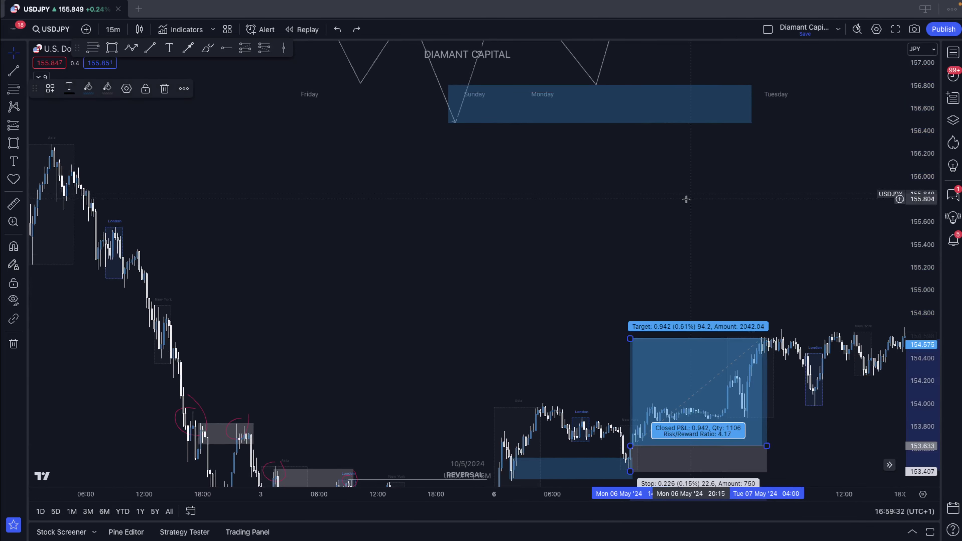
drag(684, 197, 722, 73)
Step: Pan and zoom in on the Sunday–Monday candles
drag(591, 217, 598, 129)
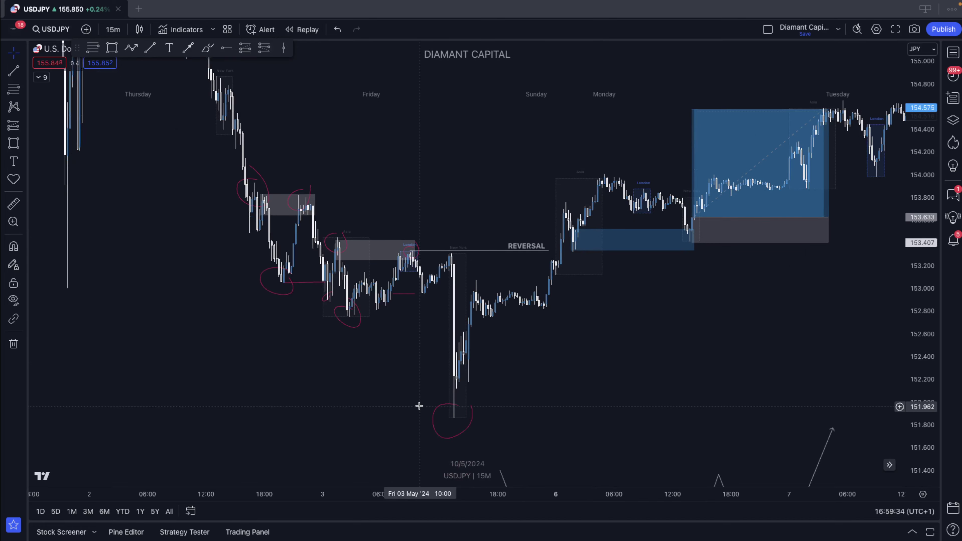
scroll(564, 209, right, 3)
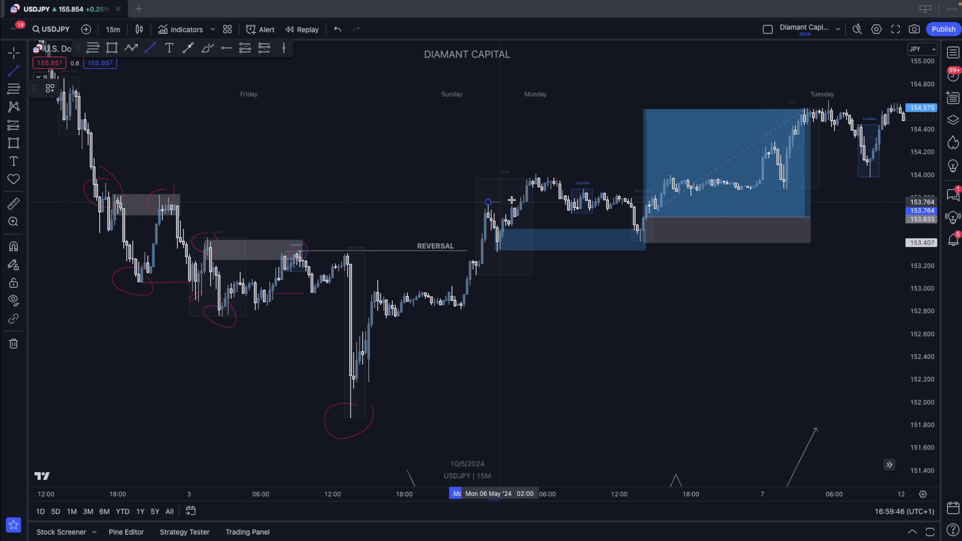
drag(509, 161, 494, 199)
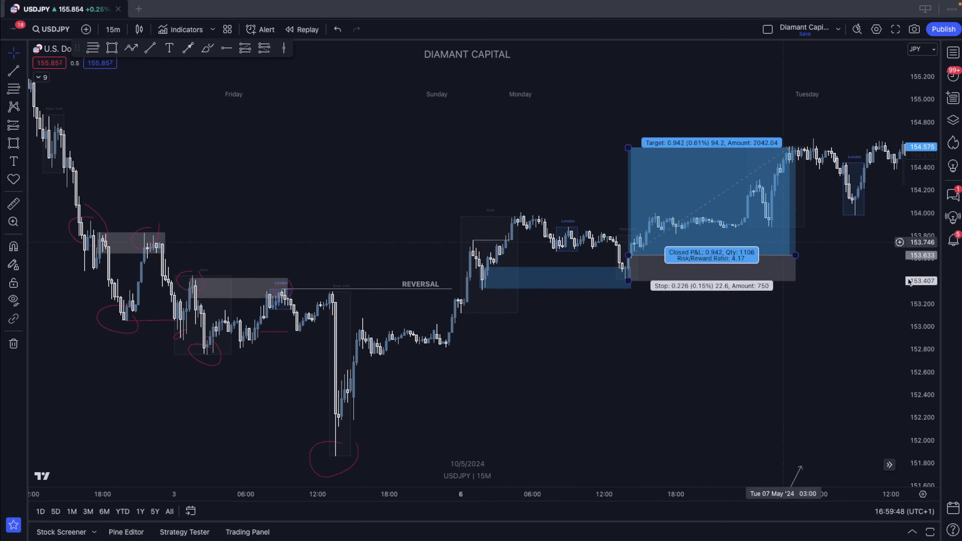
drag(918, 366, 822, 176)
scroll(799, 354, up, 2)
drag(798, 354, 799, 316)
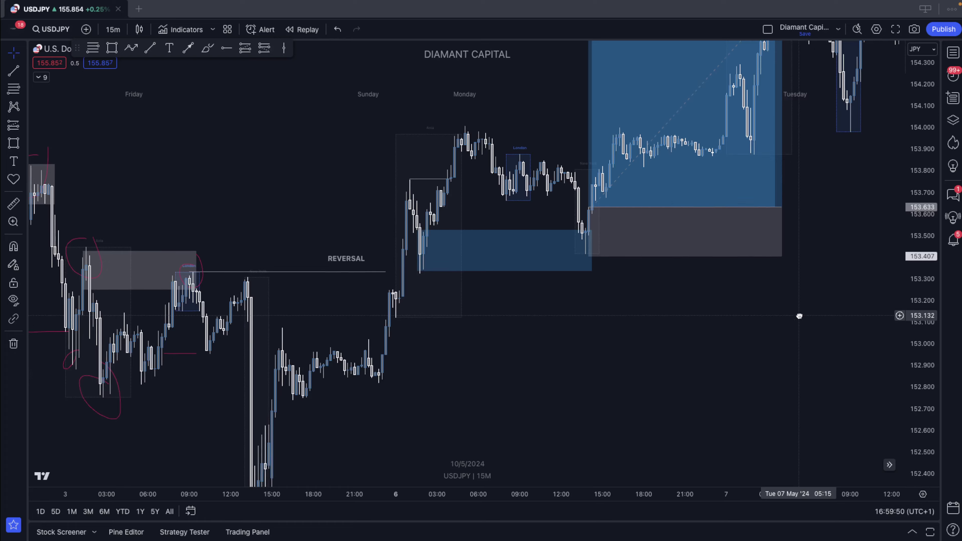
scroll(798, 315, right, 5)
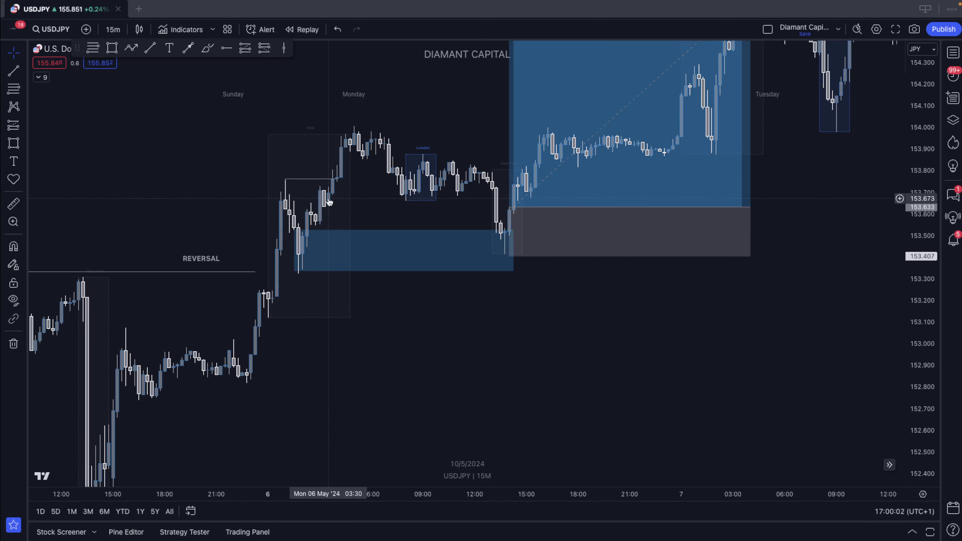
Step: Draw a zone from 153.251 under the rally and apply the 1- POI template
click(111, 52)
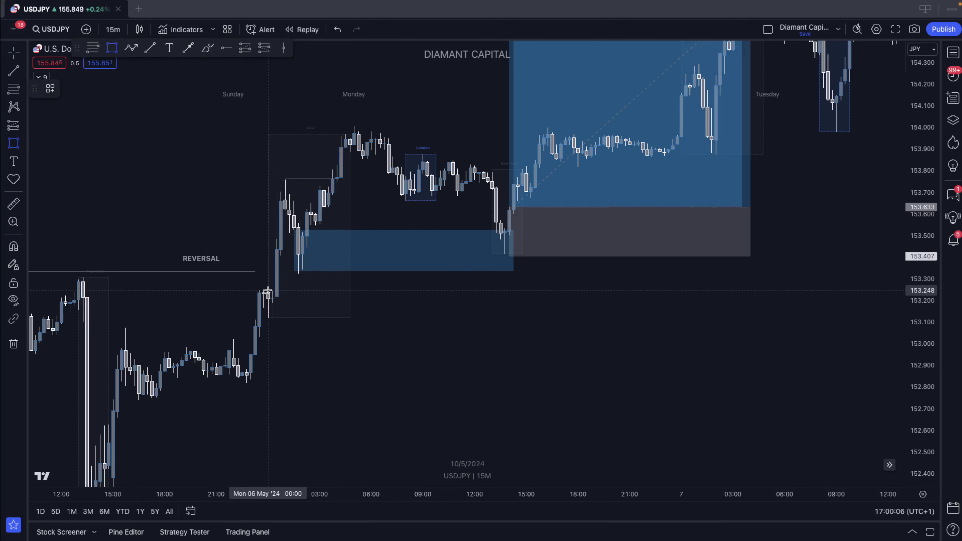
click(258, 290)
click(517, 316)
right_click(517, 316)
mouse_move(576, 313)
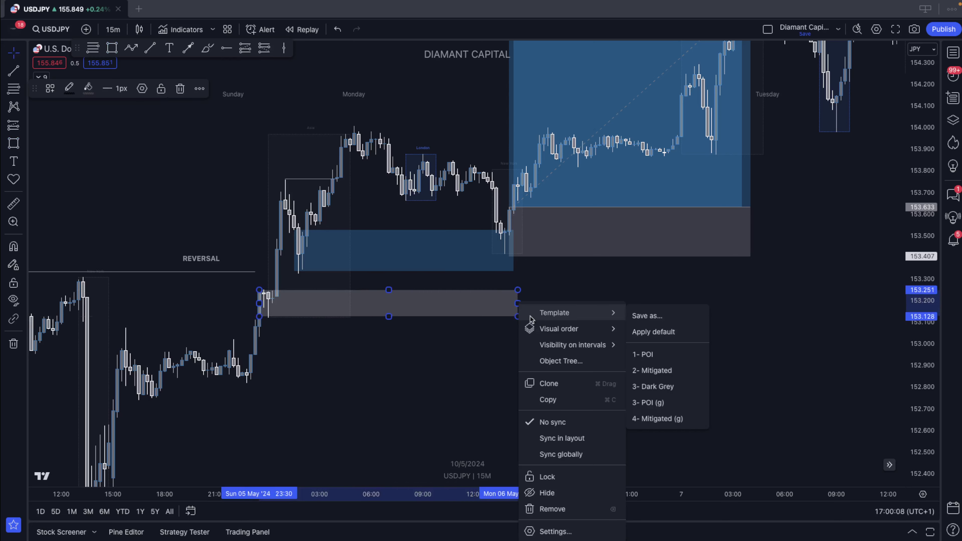
click(643, 354)
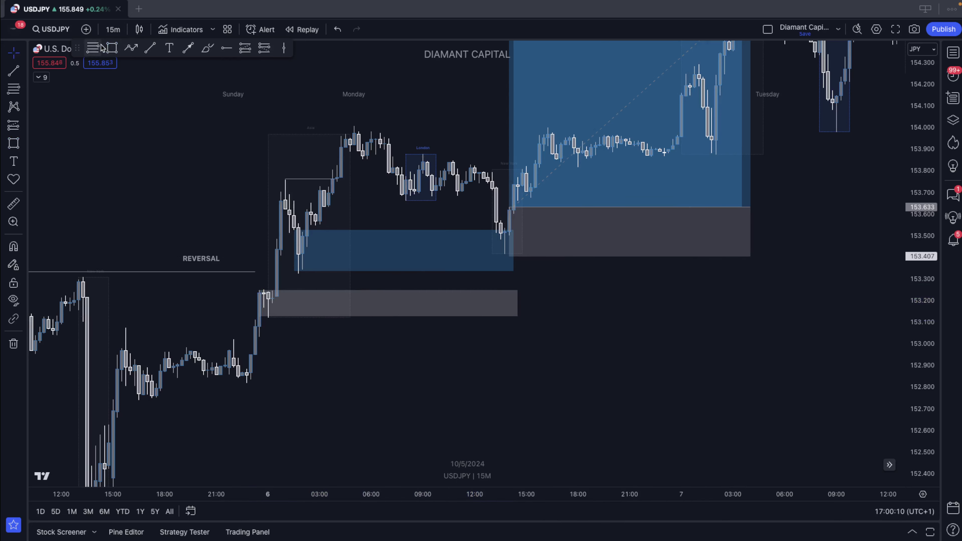
Step: Draw a second zone around 153.0 and extend it to Monday afternoon
click(112, 47)
drag(233, 340, 307, 358)
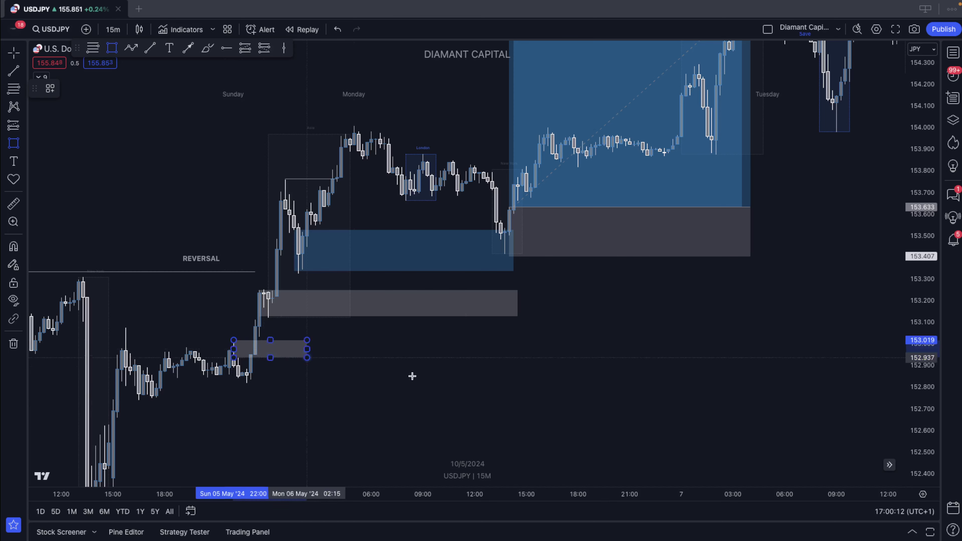
click(518, 382)
click(580, 363)
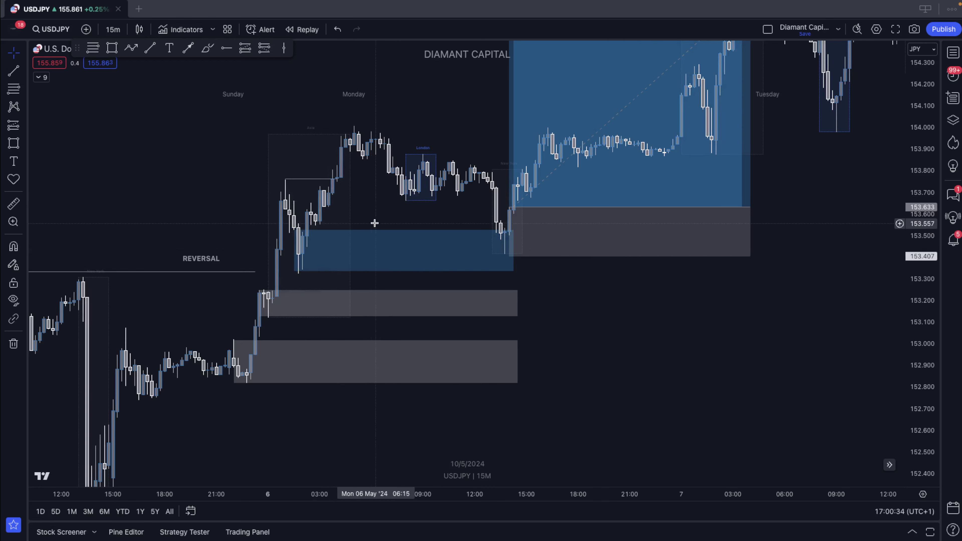
Step: Move the trade to the blue zone with a 153.320 stop, and trim the zone's left and bottom edges
scroll(511, 247, up, 5)
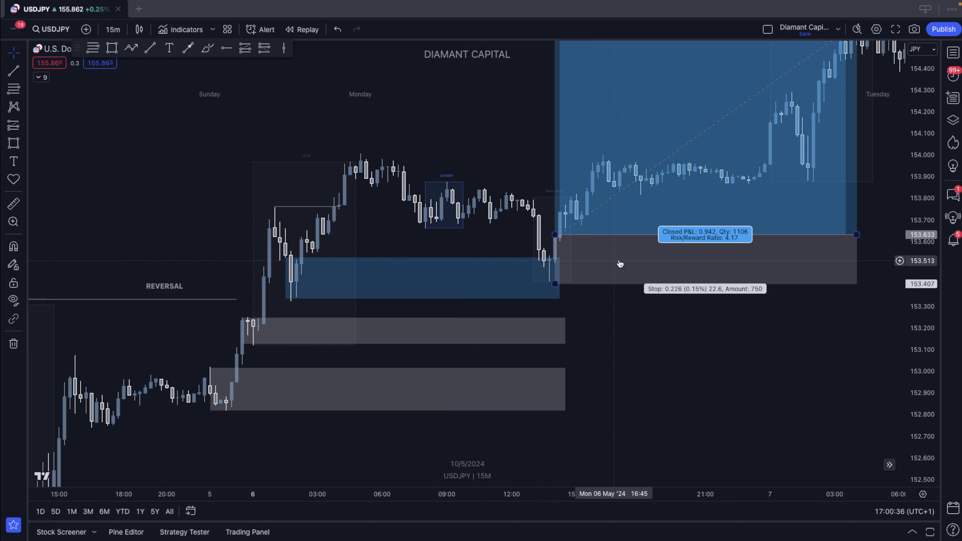
drag(620, 264, 593, 287)
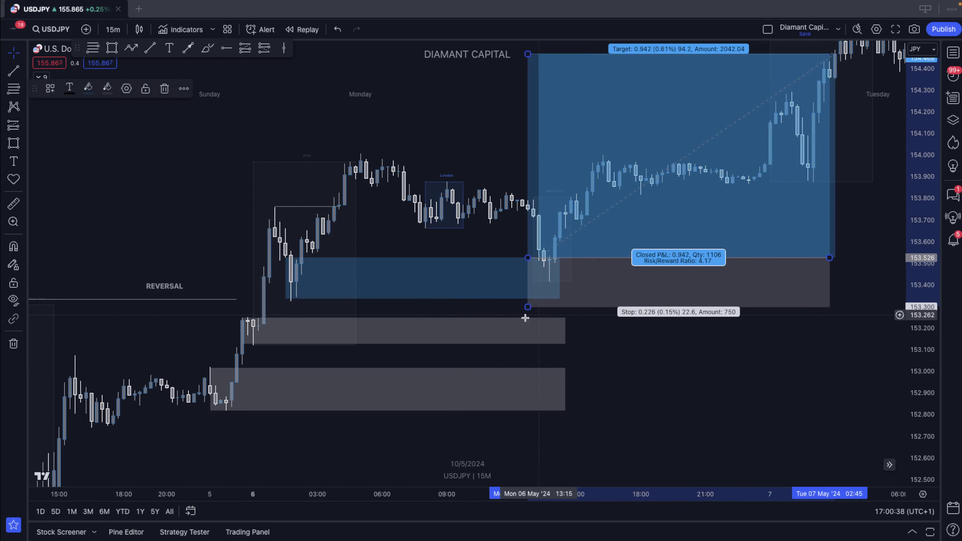
drag(528, 307, 528, 302)
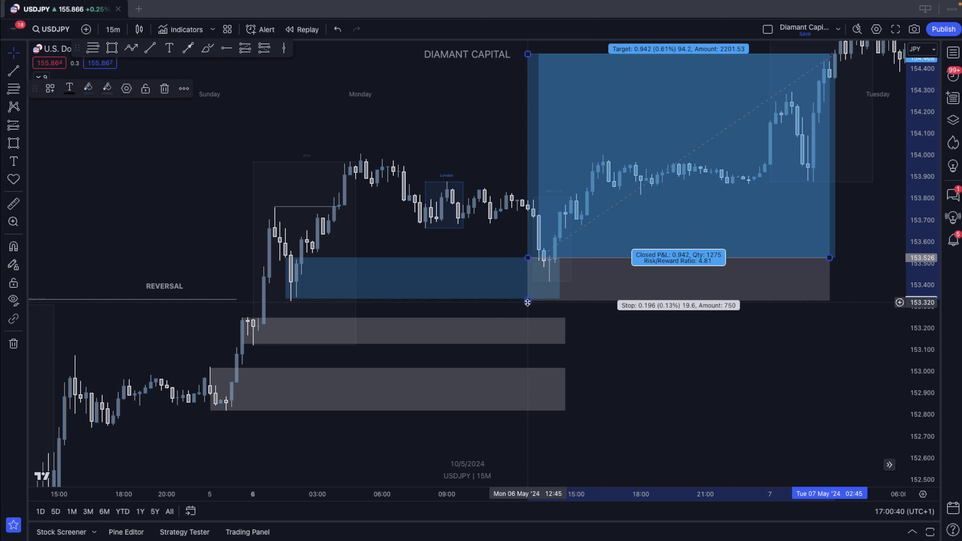
click(290, 258)
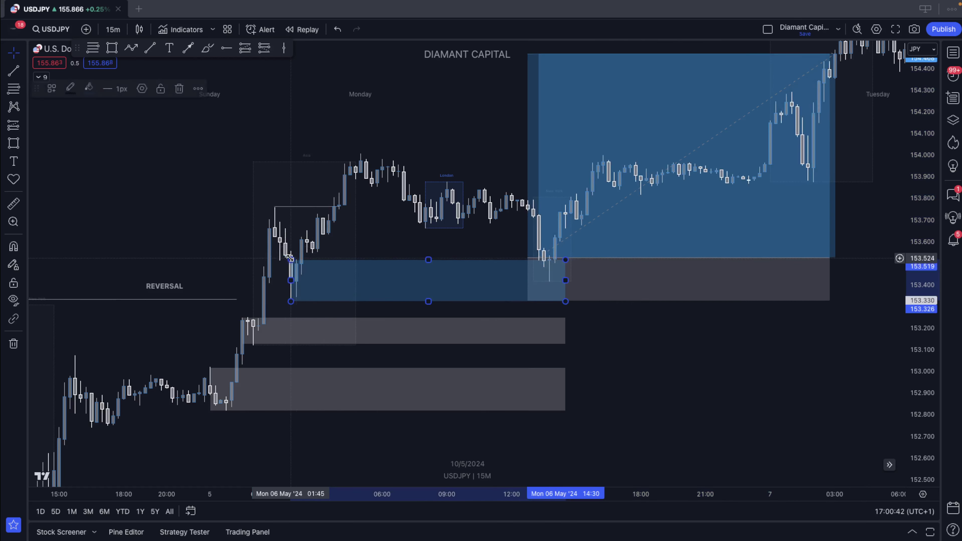
drag(290, 258, 299, 258)
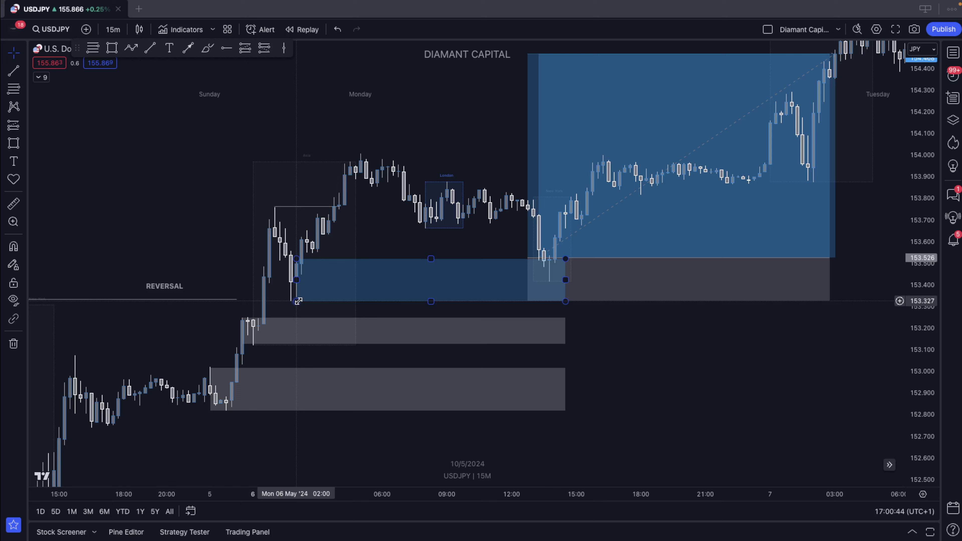
drag(296, 301, 295, 297)
drag(525, 301, 517, 302)
click(517, 302)
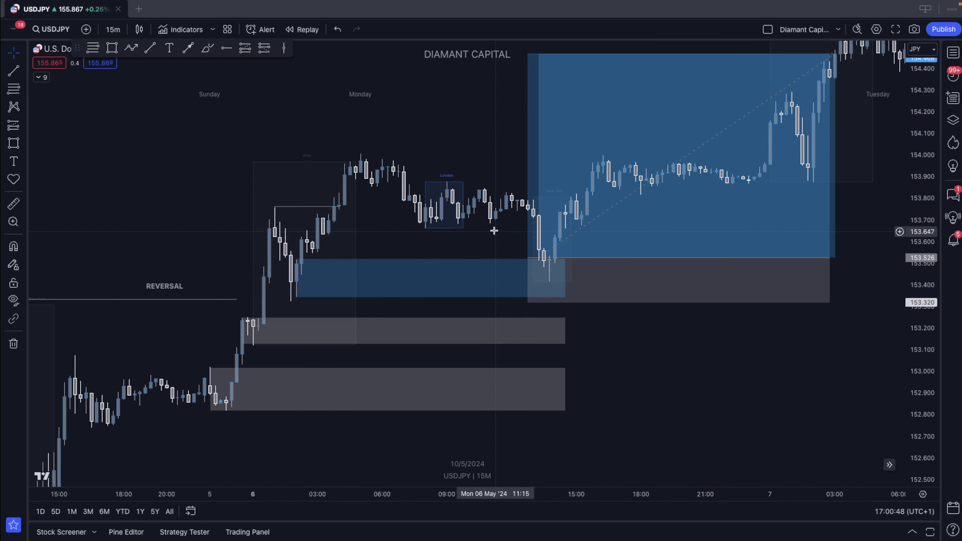
Step: Reposition the long position to enter at 153.623 with its stop at 153.413
scroll(483, 226, down, 3)
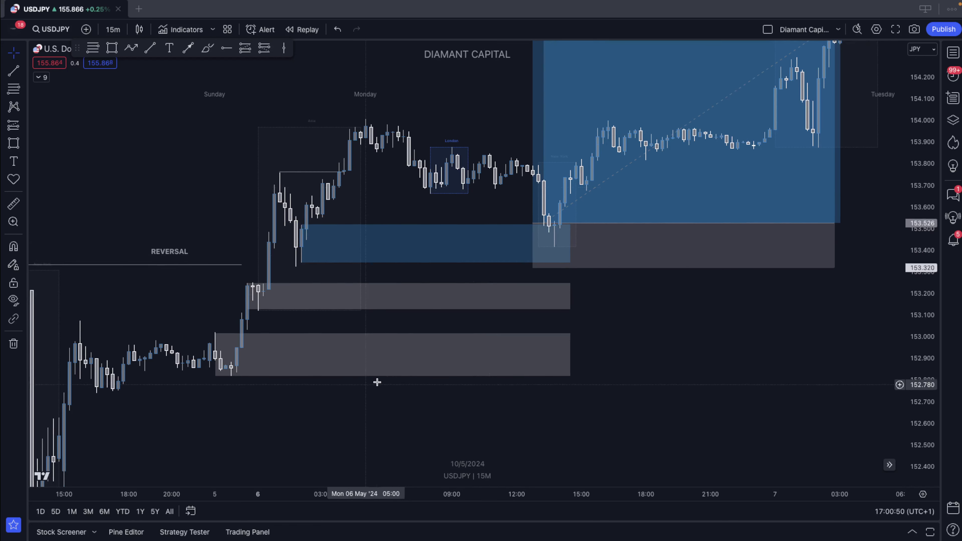
click(465, 335)
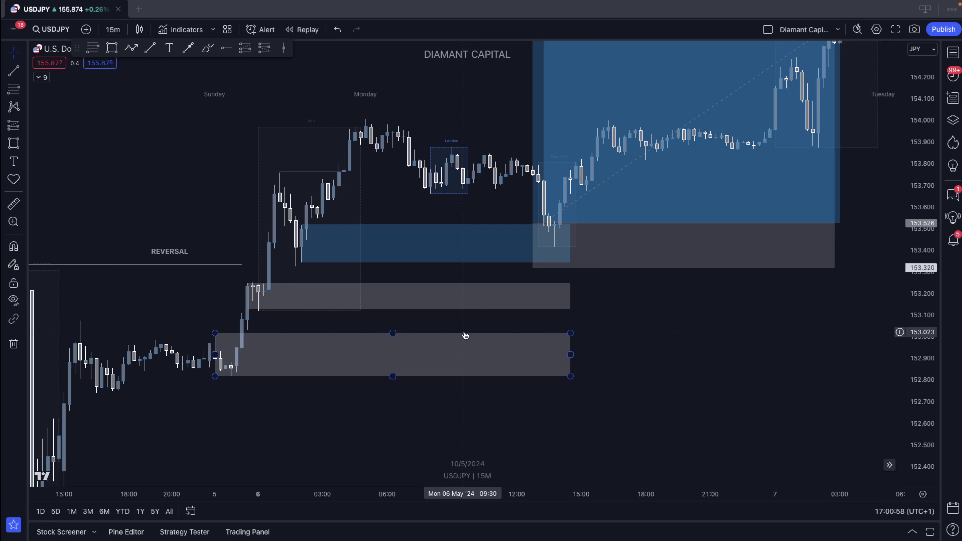
drag(685, 287, 687, 369)
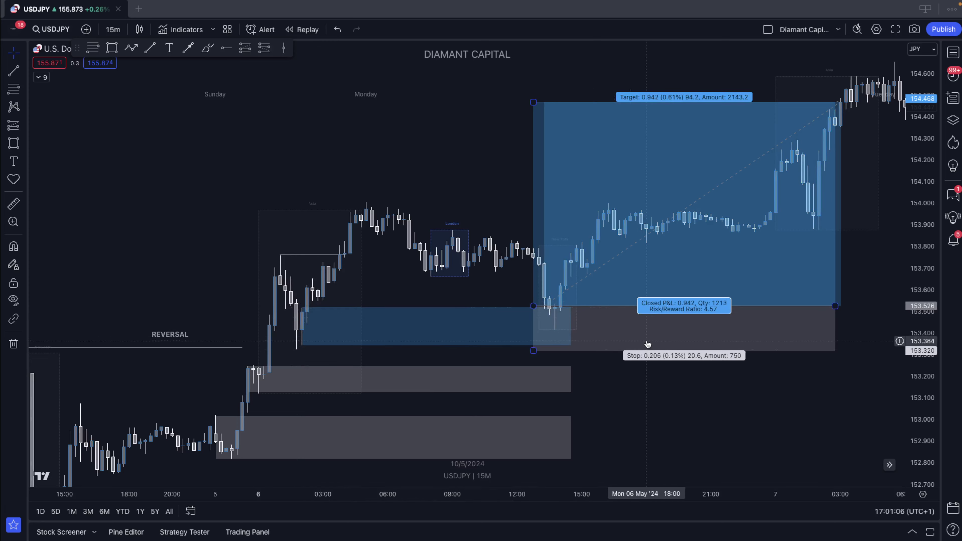
drag(648, 344, 620, 316)
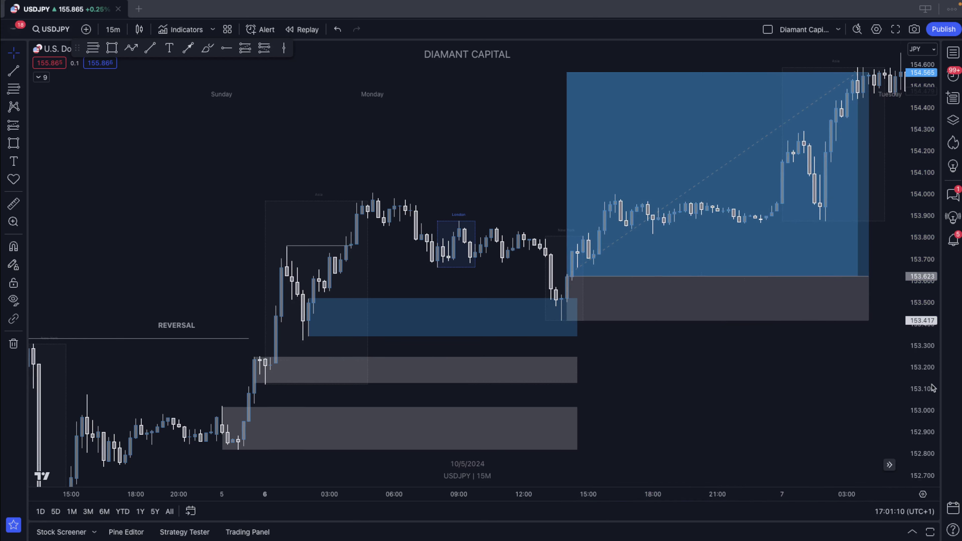
scroll(581, 444, up, 3)
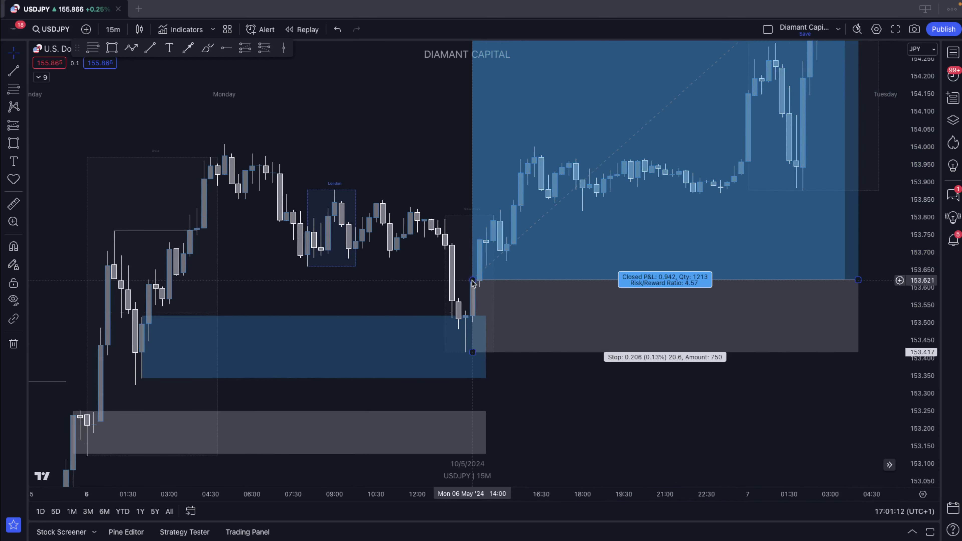
drag(467, 351, 468, 352)
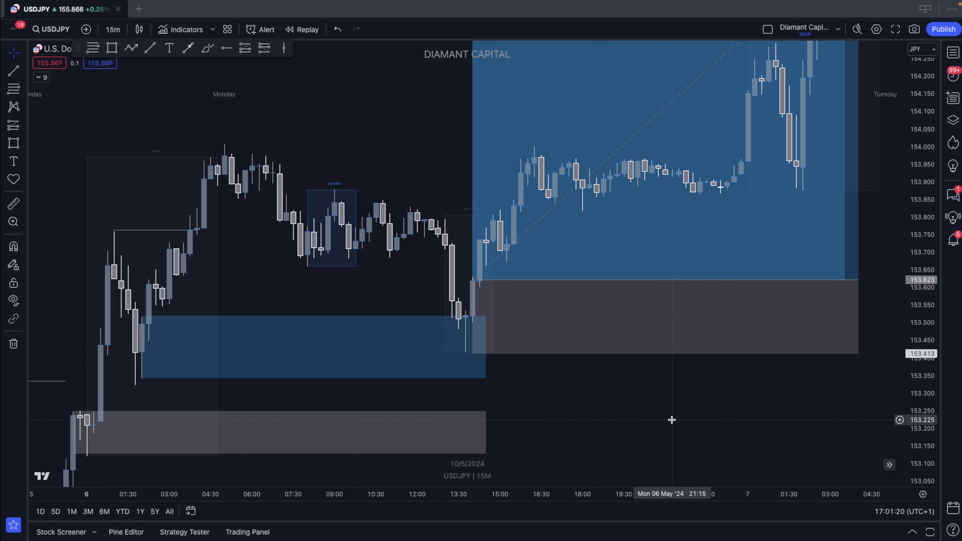
drag(672, 418, 683, 271)
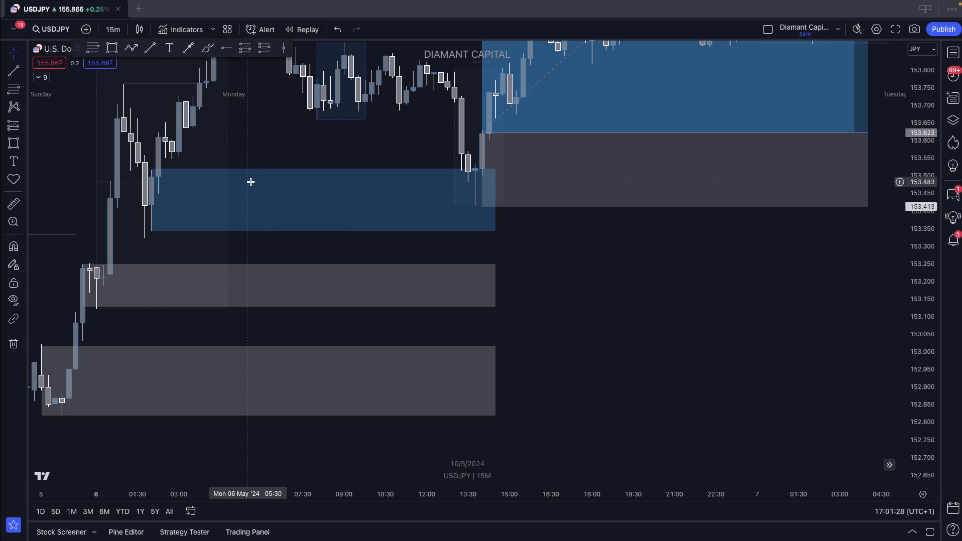
key(ctrl+Up)
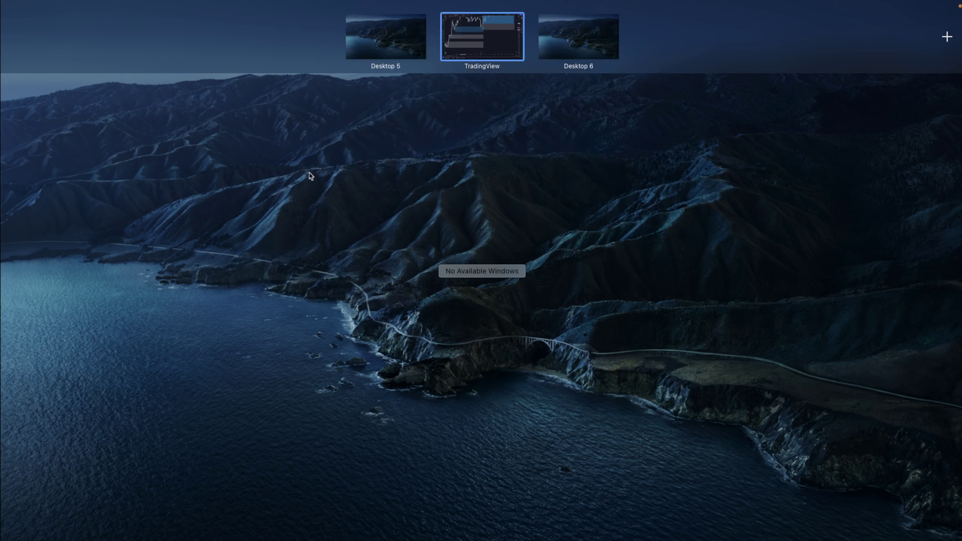
click(401, 36)
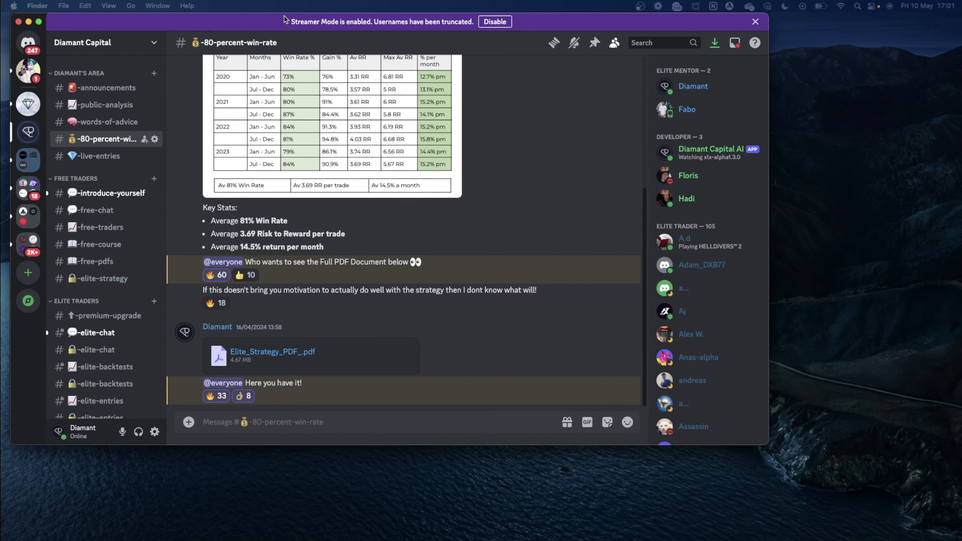
click(278, 19)
double_click(278, 19)
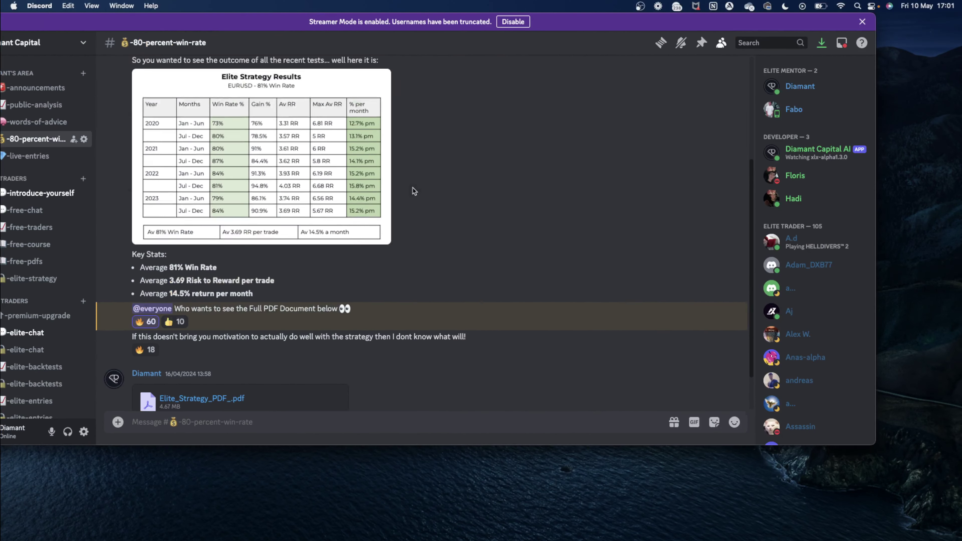
scroll(239, 167, up, 5)
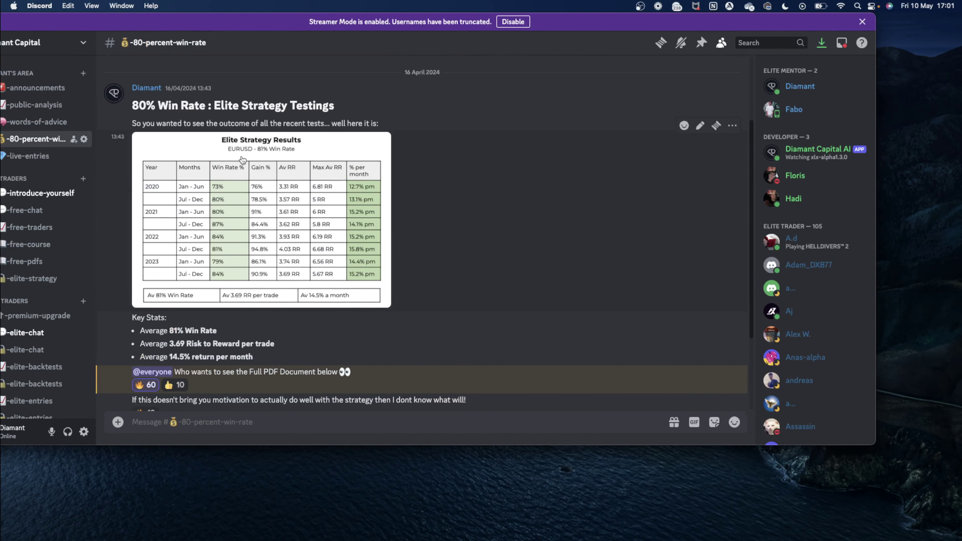
click(264, 160)
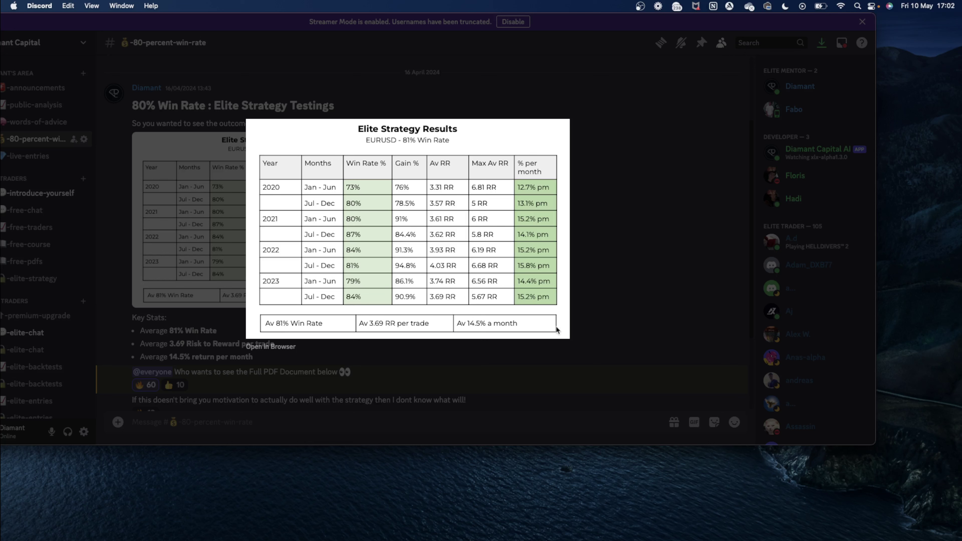
click(635, 231)
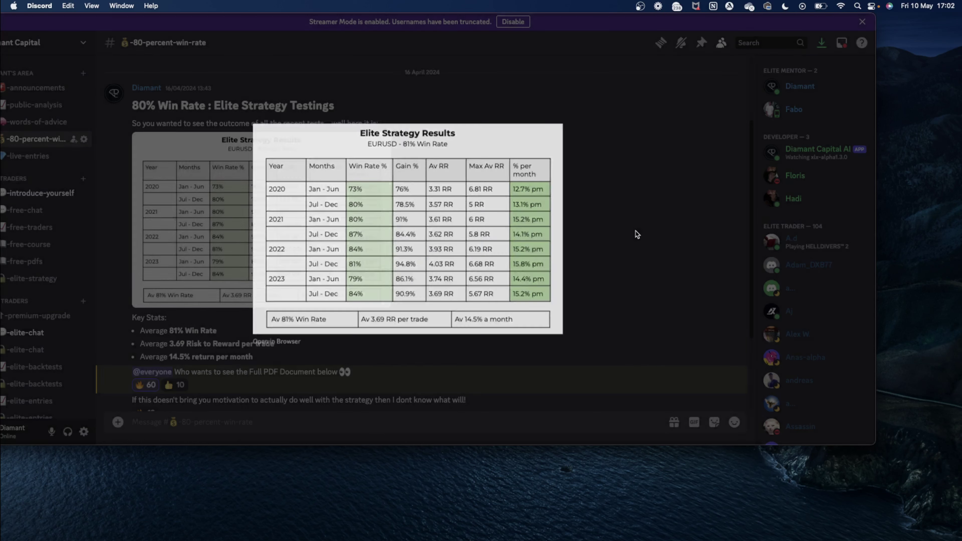
key(ctrl+Up)
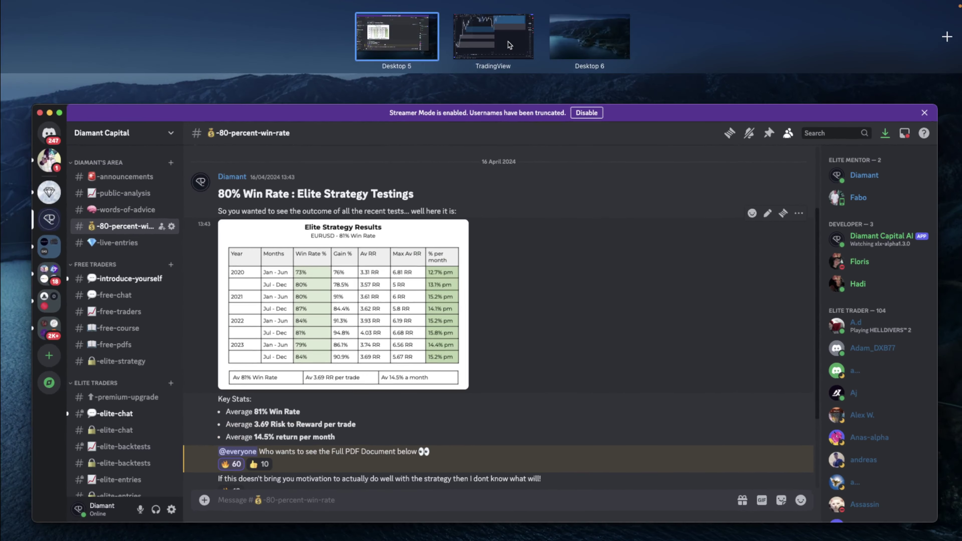
Step: Pan the chart to span Friday to Tuesday, leaving empty space above the candles
click(510, 43)
scroll(820, 303, down, 5)
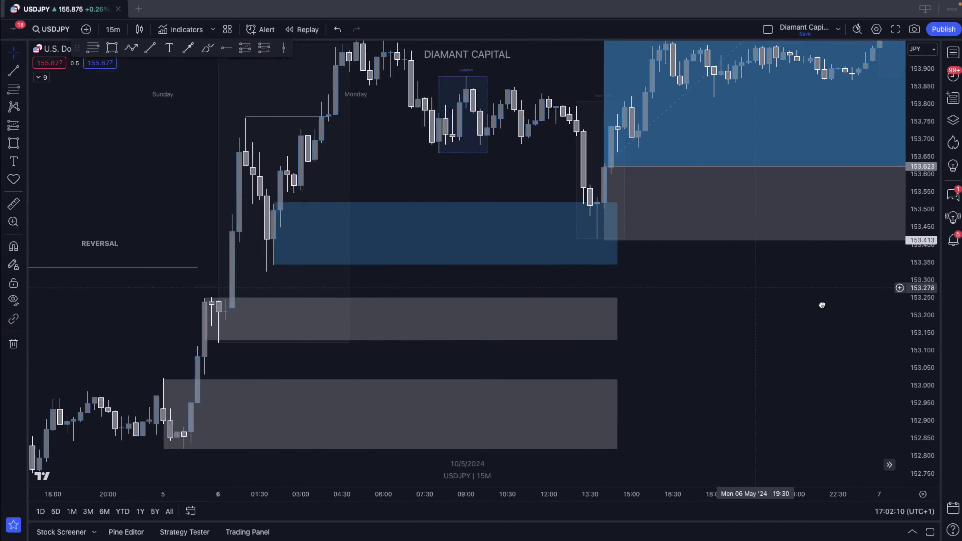
drag(843, 353, 569, 257)
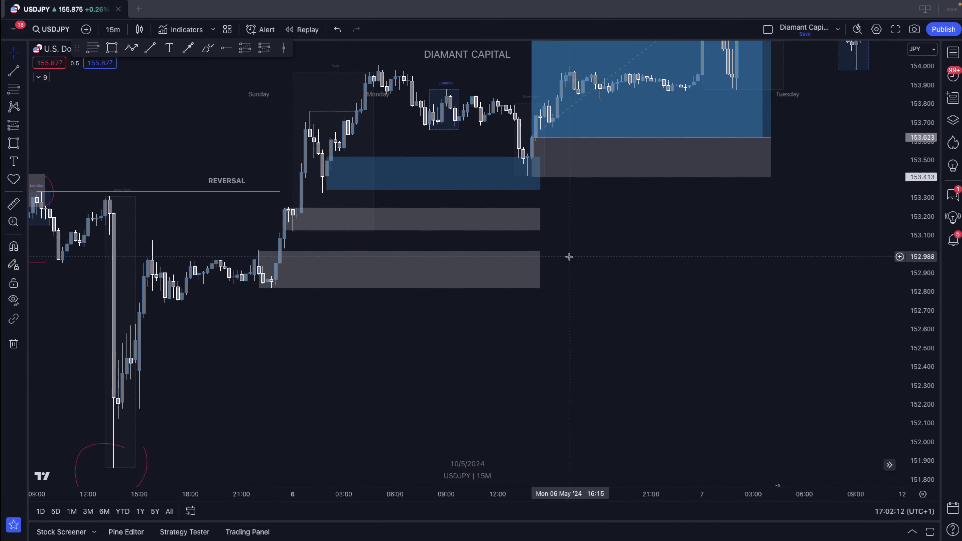
scroll(569, 256, down, 3)
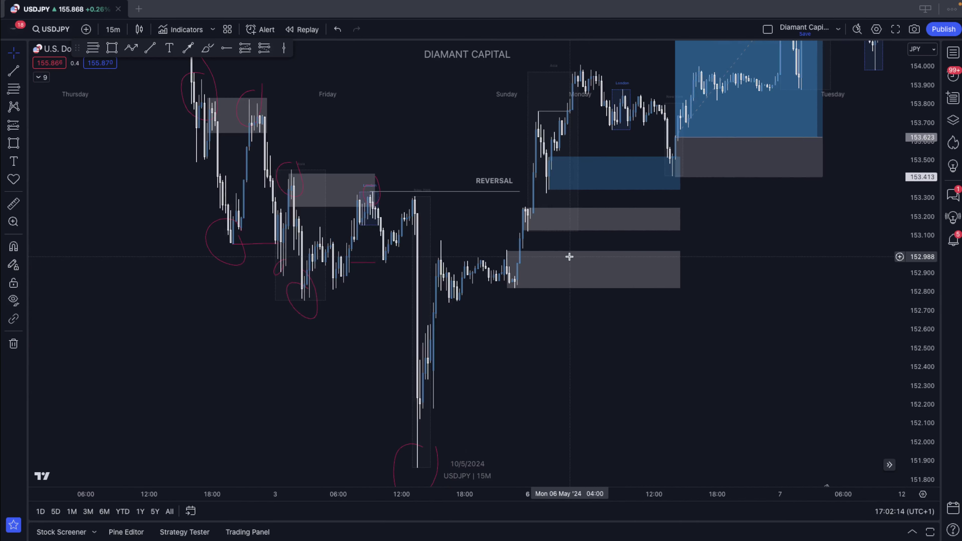
scroll(605, 270, up, 3)
drag(605, 270, 687, 346)
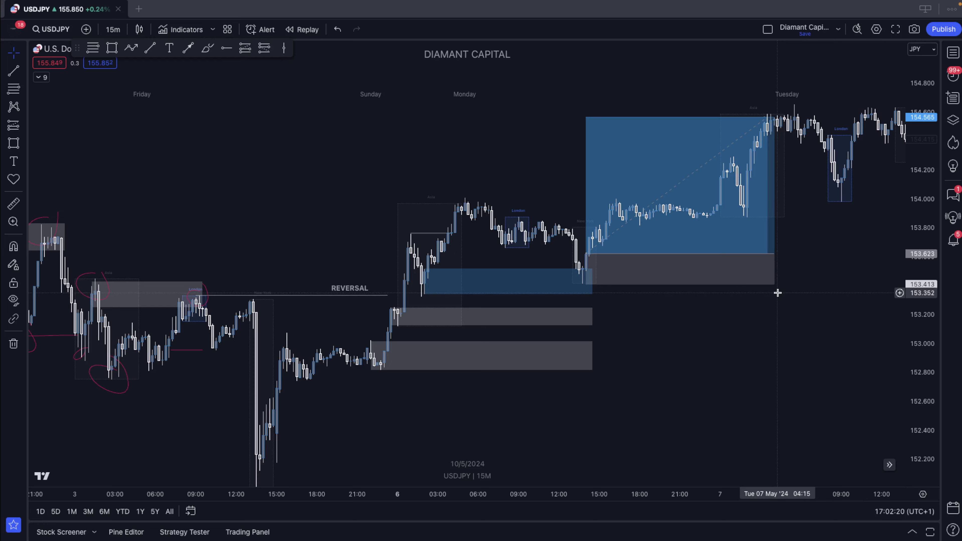
drag(708, 333, 780, 258)
drag(383, 172, 414, 350)
Step: Place a '1-' text note above the candles and set its font size to 24
click(170, 48)
click(251, 148)
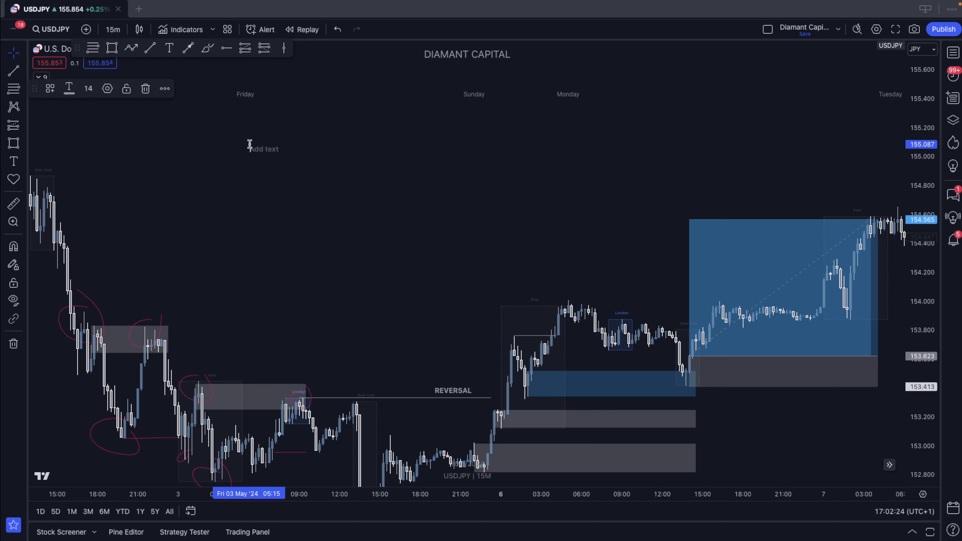
text(1-)
click(404, 215)
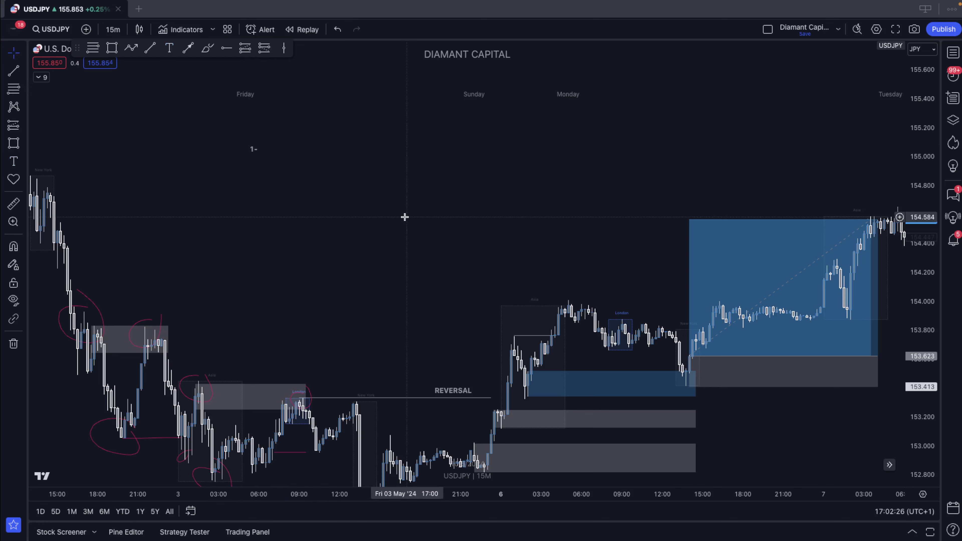
double_click(253, 150)
click(443, 204)
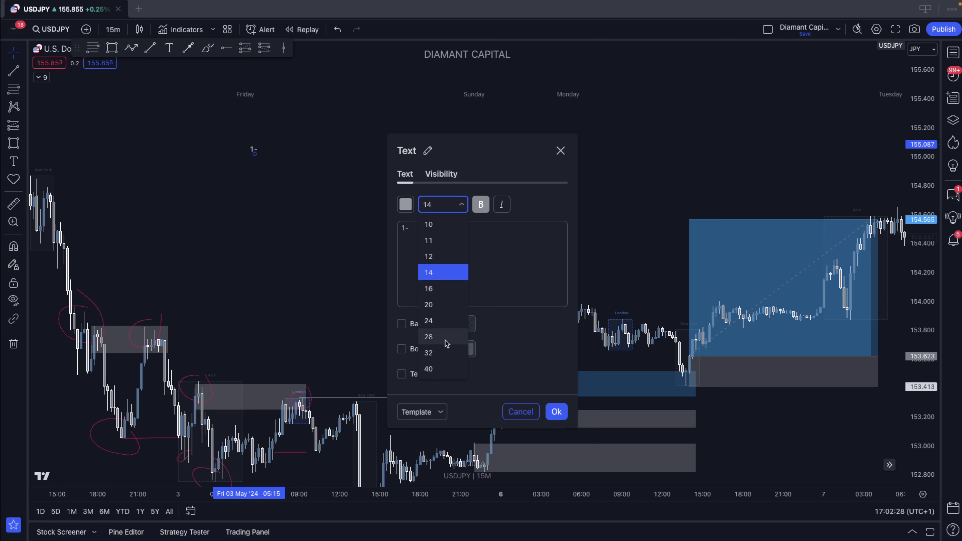
click(431, 322)
click(259, 154)
Step: Write step 1 'mark out your primary highs and lows' and step 2 'wait for a CHoCH (with a body closure above)'
double_click(259, 154)
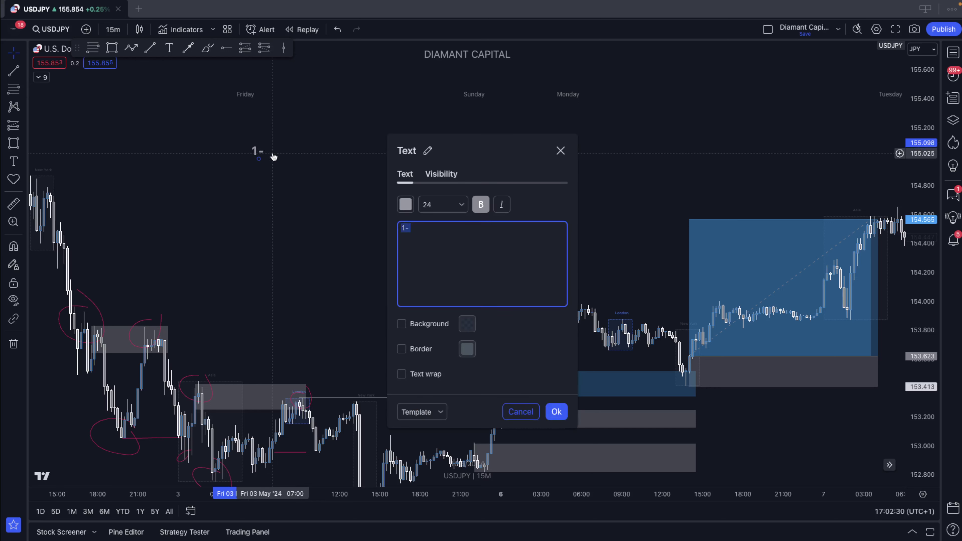
click(449, 231)
text(mark out you)
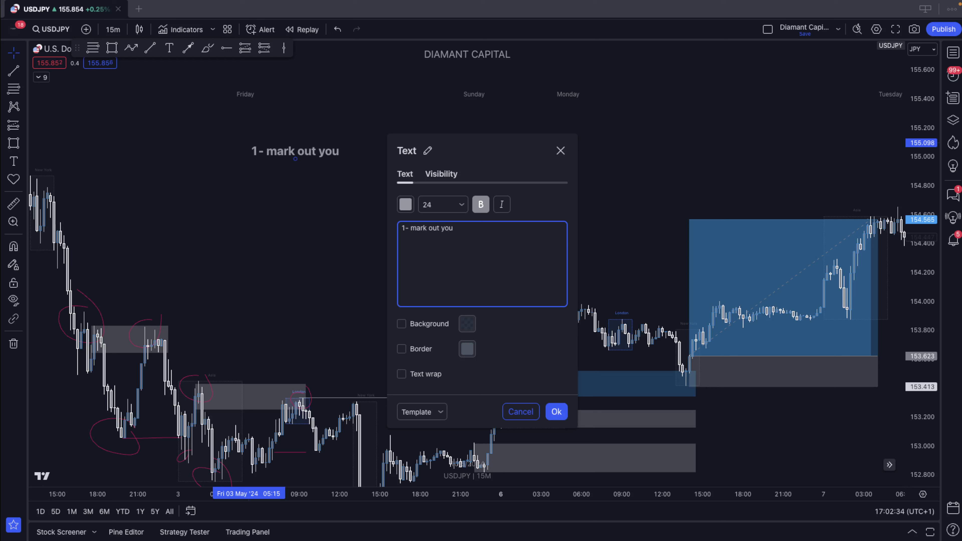
text(r primary highs an)
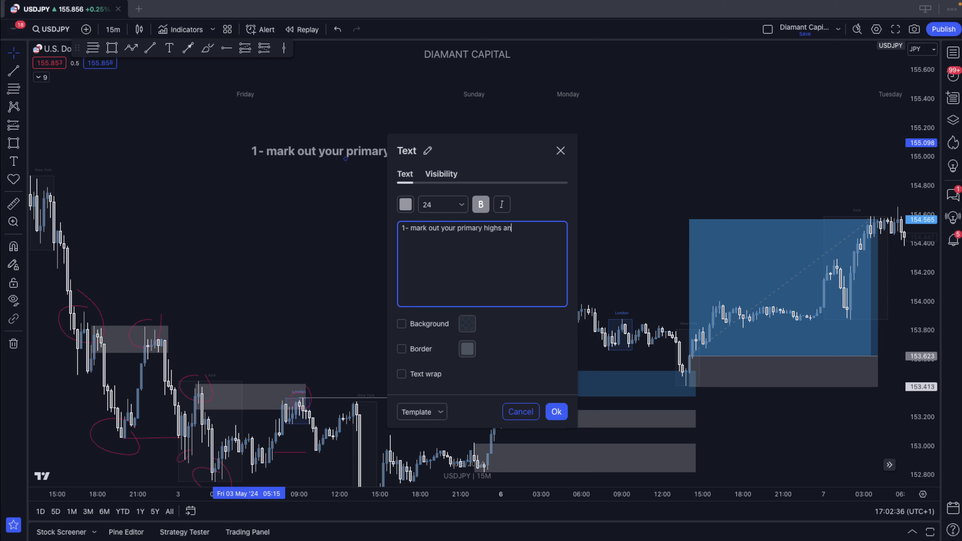
text(d lows)
key(Return)
key(Return)
text(2- wait for a )
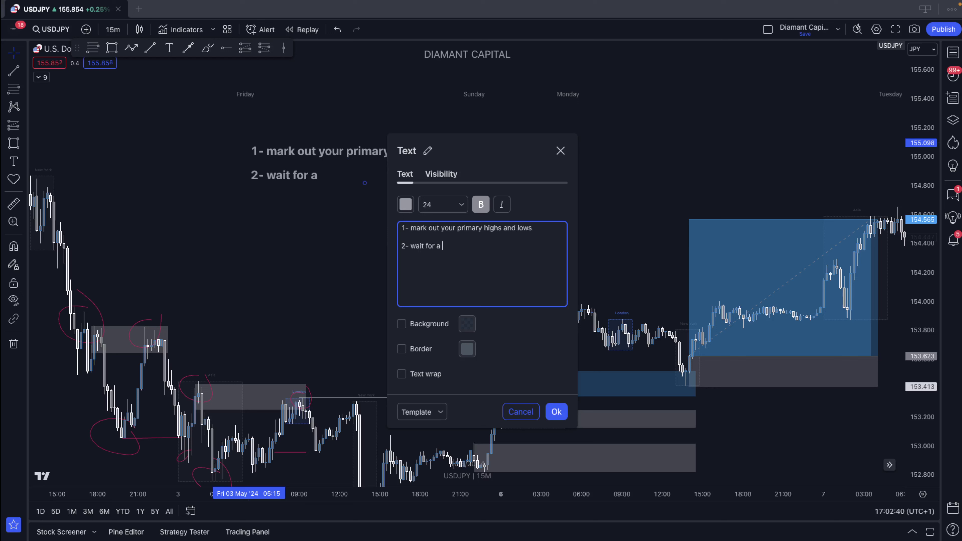
text(CHoCH (with a body closur)
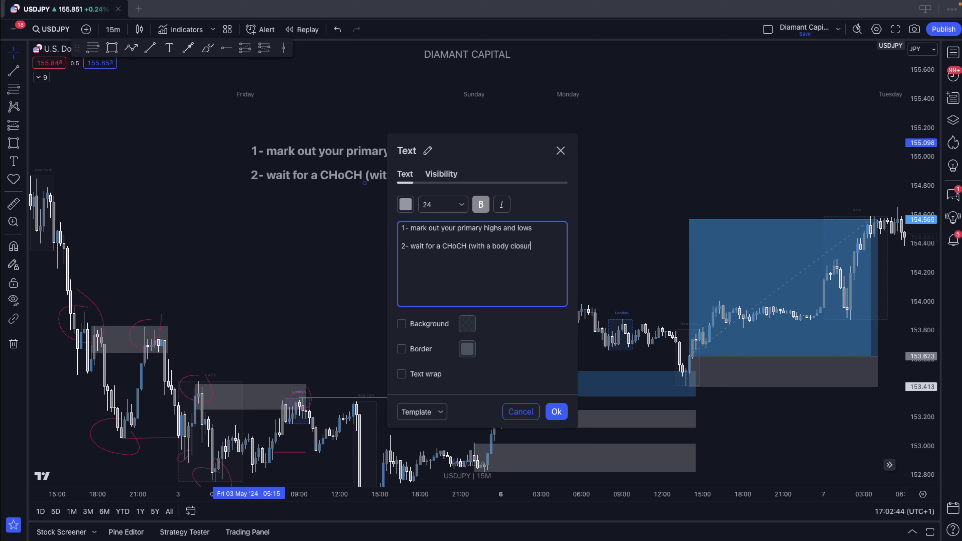
text(e above))
key(Return)
Step: Remove 'and lows' from step 1; add step 3 about only looking for buys and step 4 'mark out your POIs'
drag(533, 228, 503, 229)
key(BackSpace)
key(Down)
key(Down)
key(Down)
text(3-)
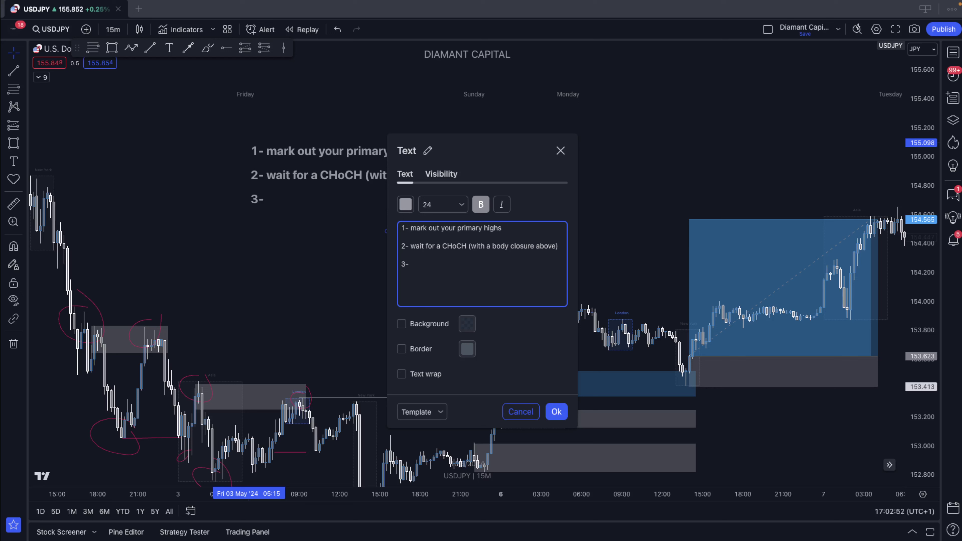
text( then assume we)
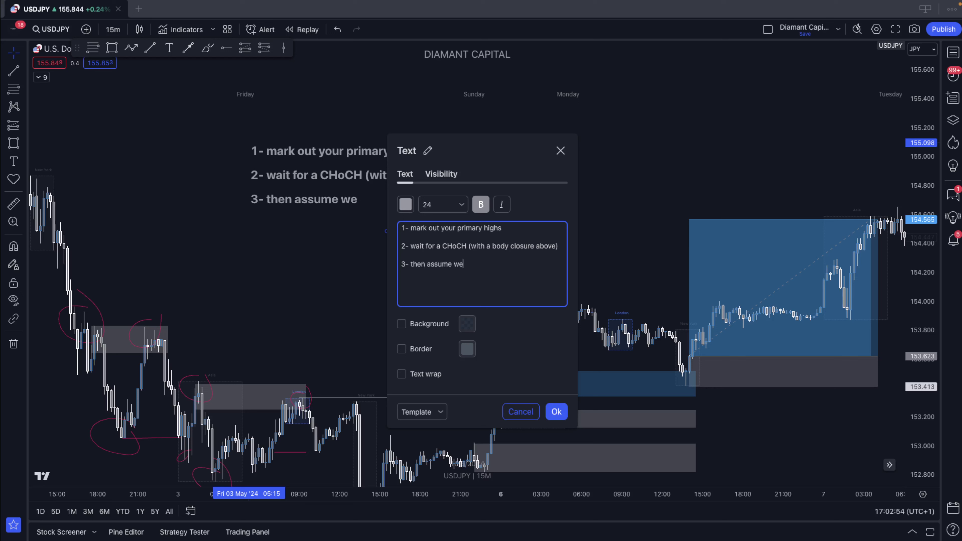
text( are only looking for buys  )
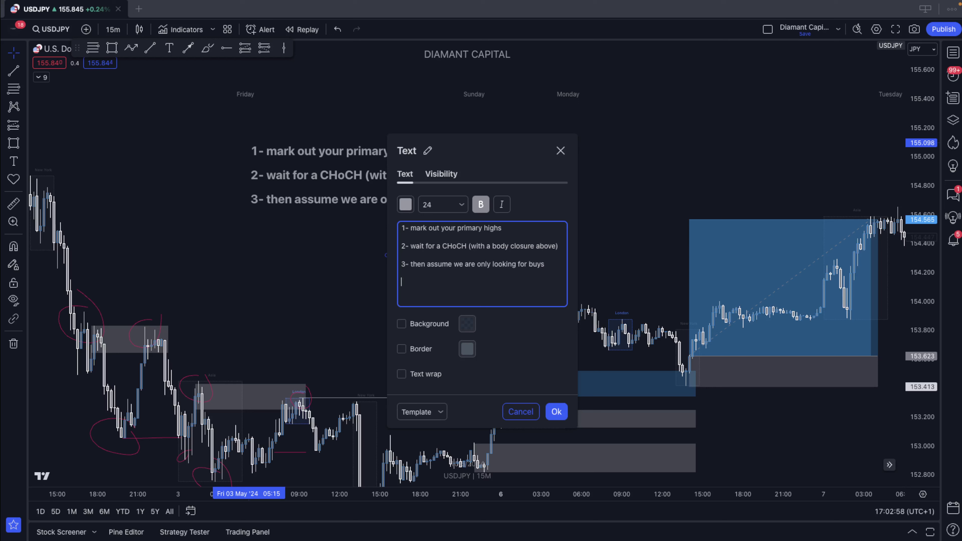
text(4- mark out y)
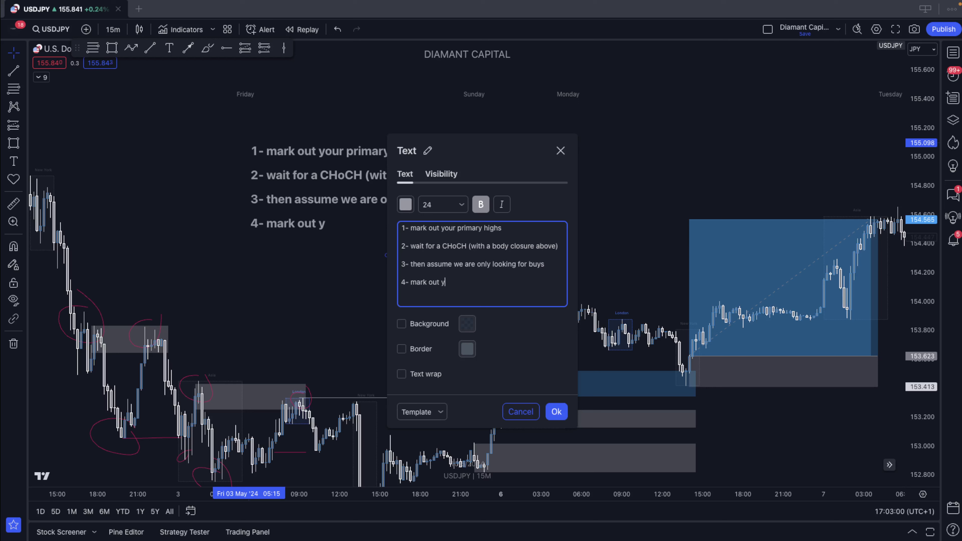
text(our POIs)
Step: Add step 5, ending 'use the engulfing candle confiramtion and market execture', and apply the note
key(Return)
key(Return)
text(5- when you )
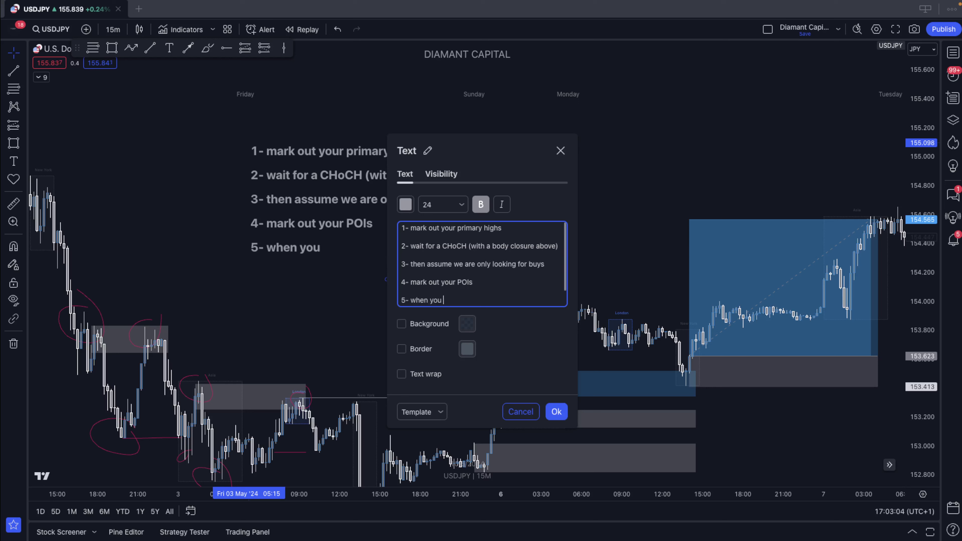
text(get ot the PO)
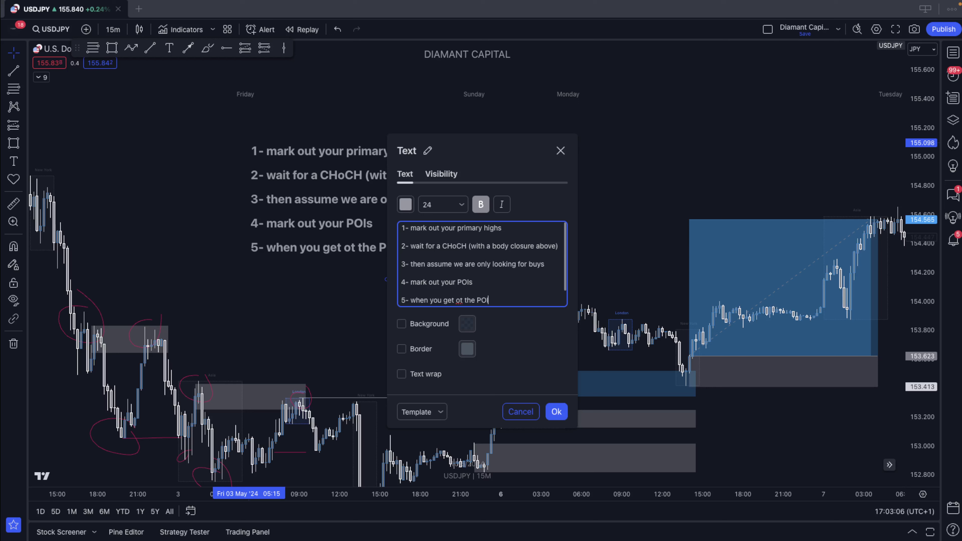
text(Is  - use the)
key(BackSpace)
text(engulfing cand)
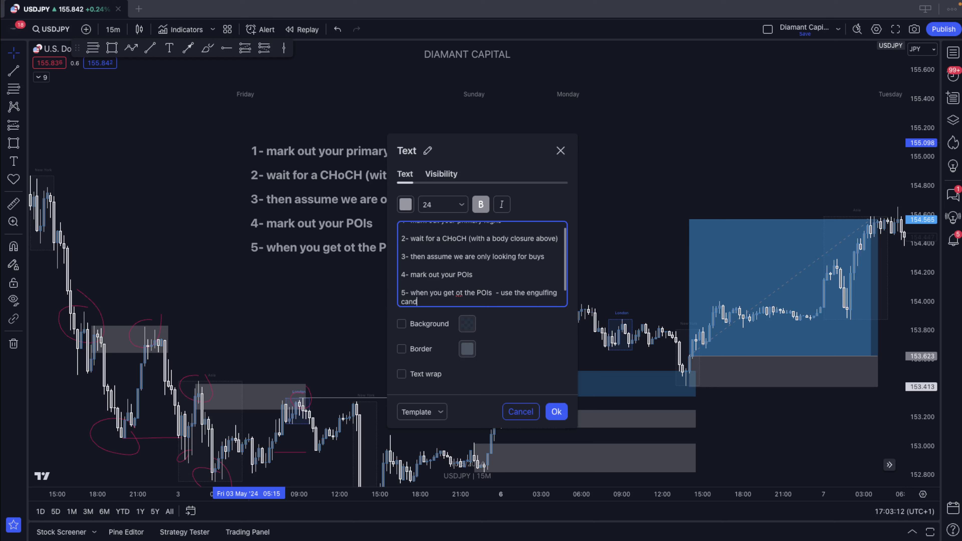
text(le confiramtion a)
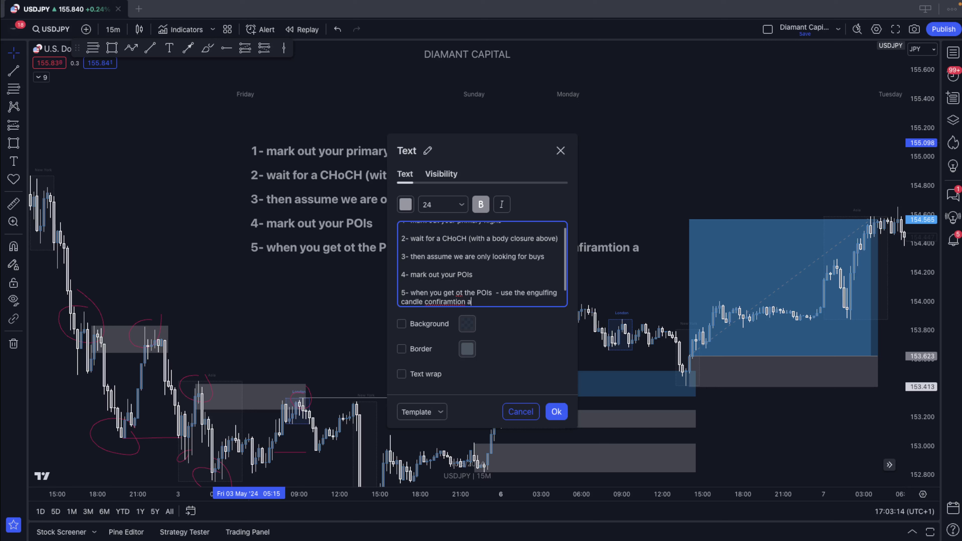
text(nd market exec)
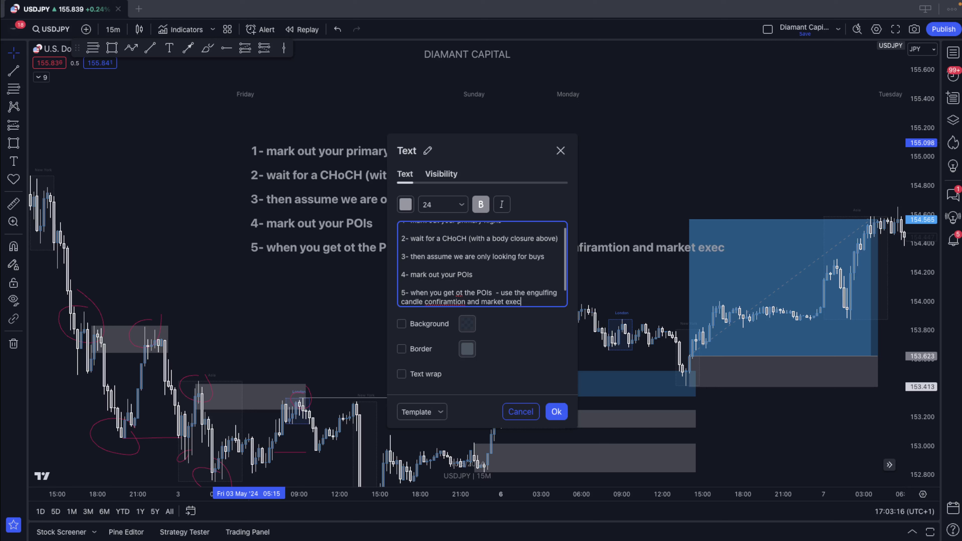
text(ture)
key(Return)
click(647, 247)
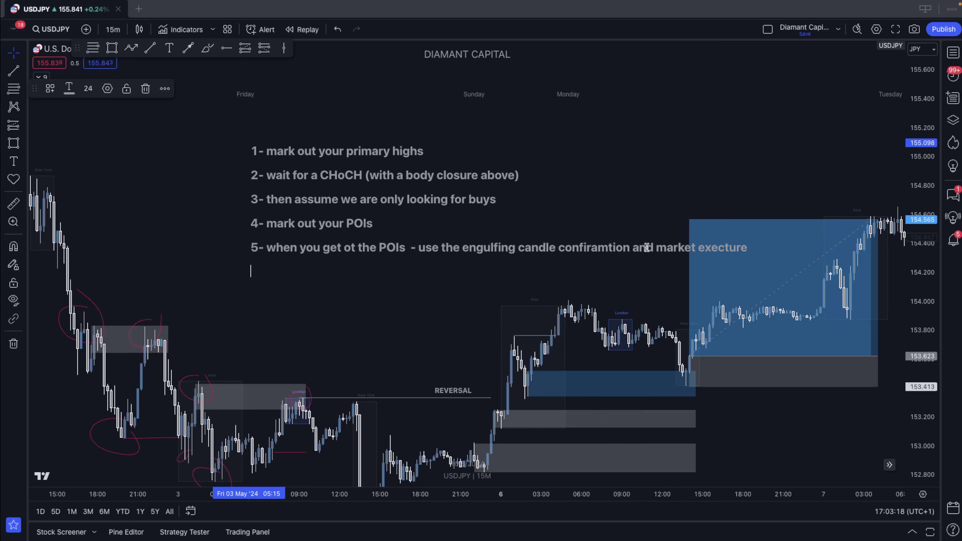
Step: Finish editing the five-step checklist text and leave text-editing mode
drag(647, 247, 506, 213)
click(588, 178)
click(650, 156)
key(Escape)
Step: Place the checklist in the open area above the candles, undoing the misplaced move, then go to Discord
drag(379, 153, 261, 129)
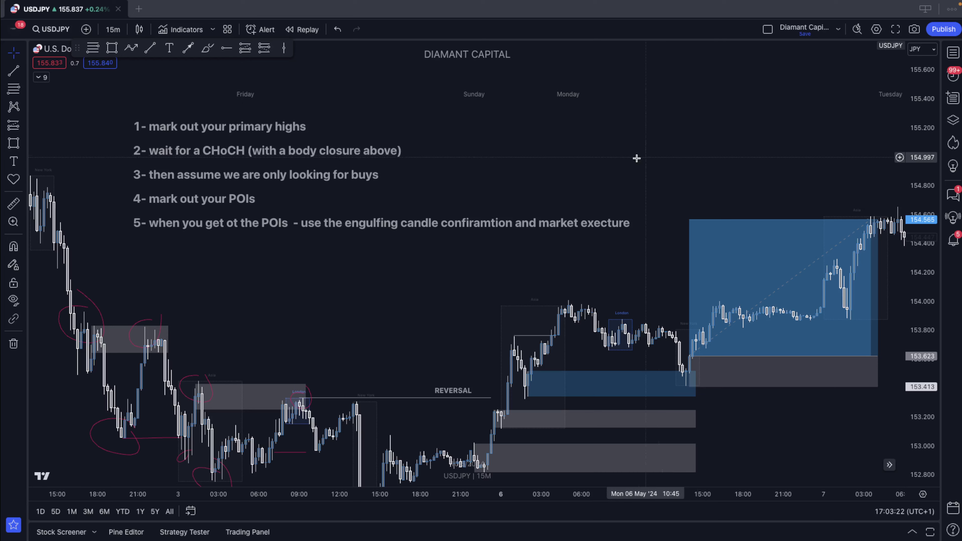
drag(342, 174, 293, 368)
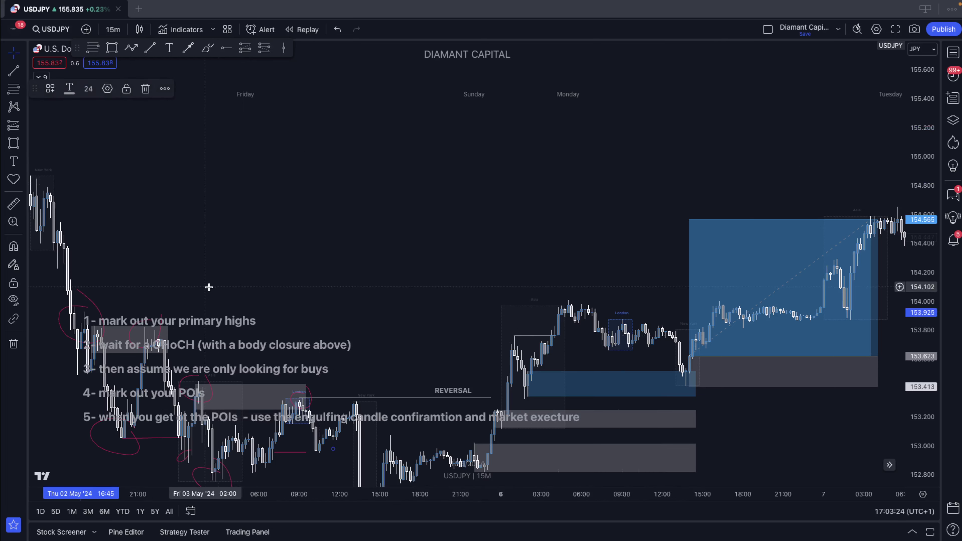
key(ctrl+z)
drag(476, 263, 673, 239)
drag(279, 303, 350, 271)
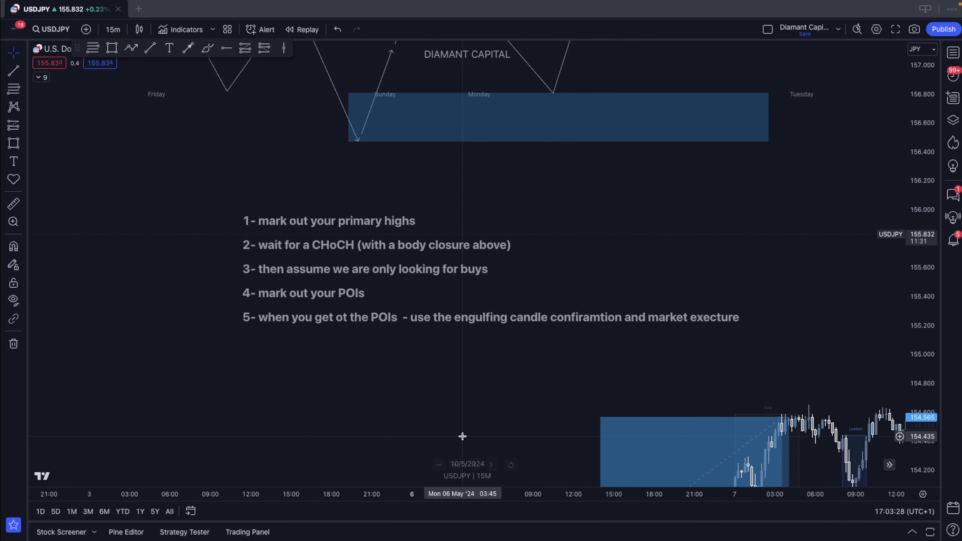
drag(601, 363, 592, 359)
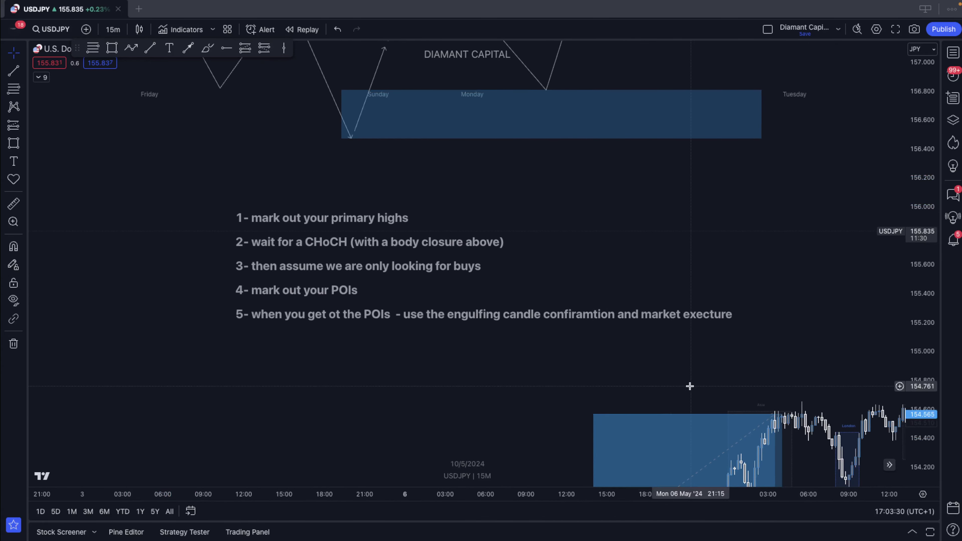
mouse_move(614, 19)
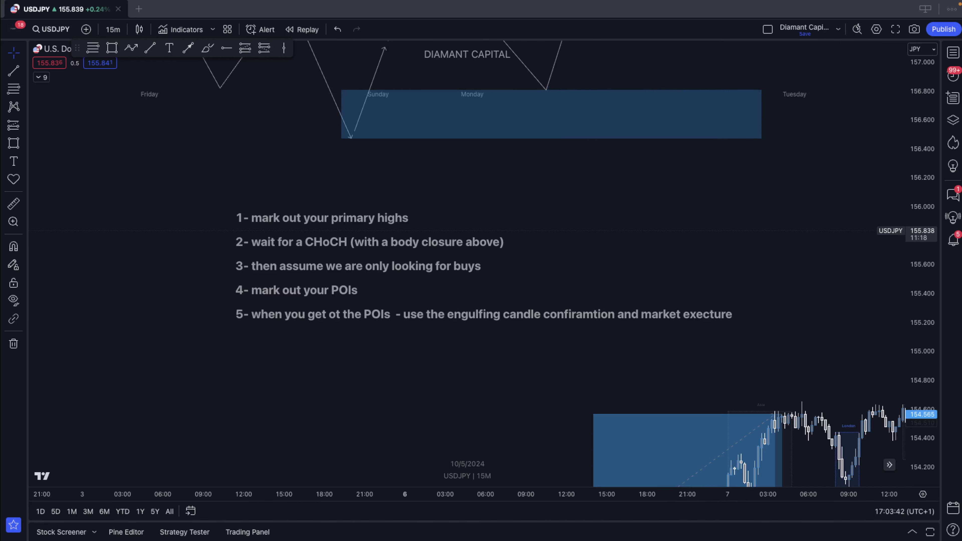
key(super+Tab)
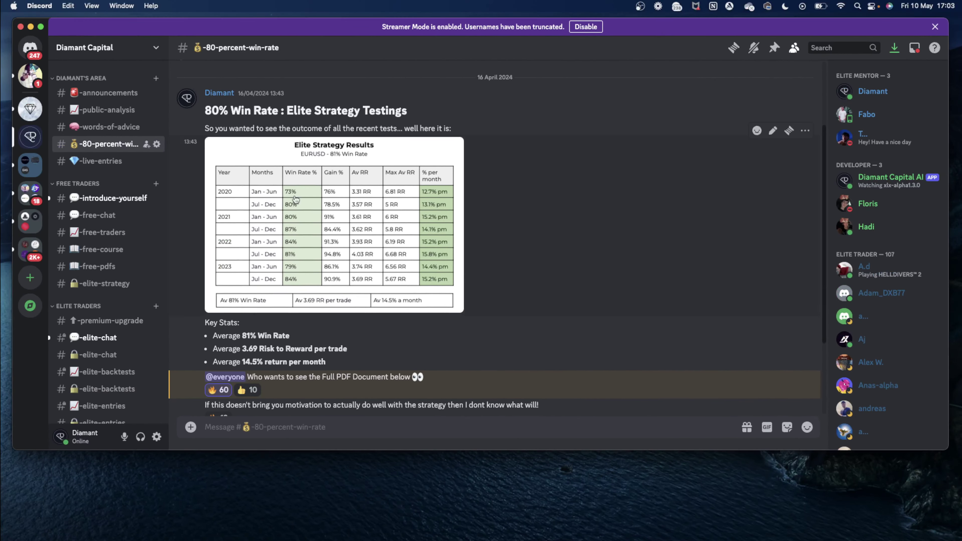
Step: Pass through #free-chat and #free-pdfs to #free-course, then highlight the $500 course text
click(88, 215)
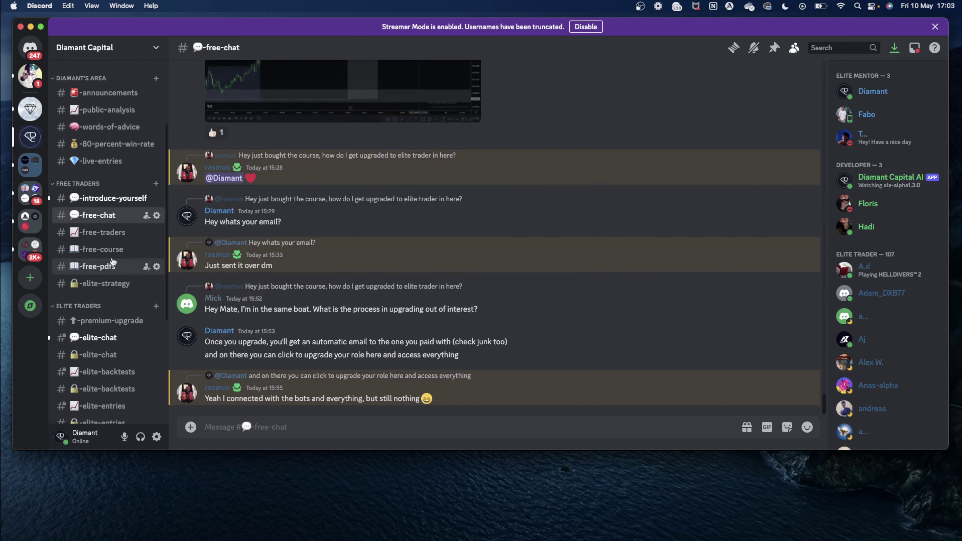
click(113, 262)
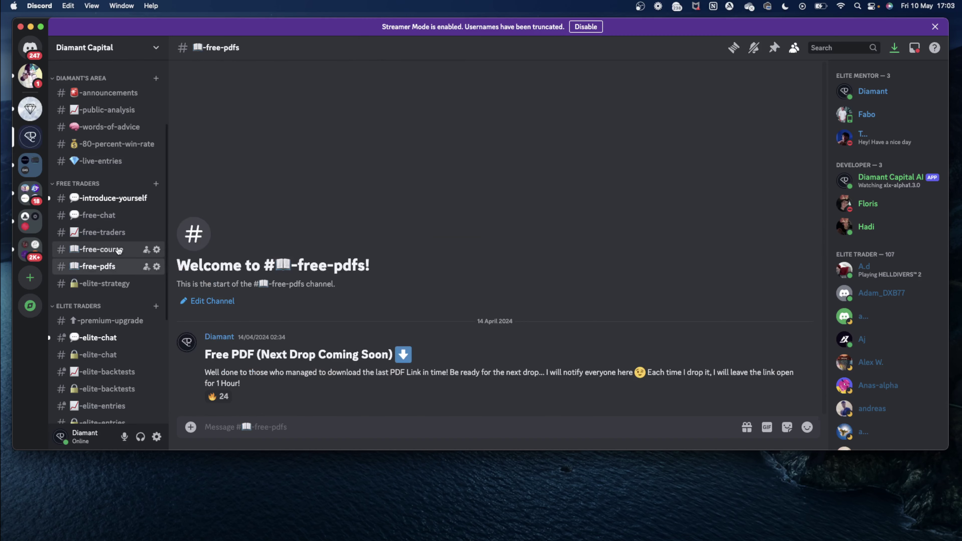
click(118, 250)
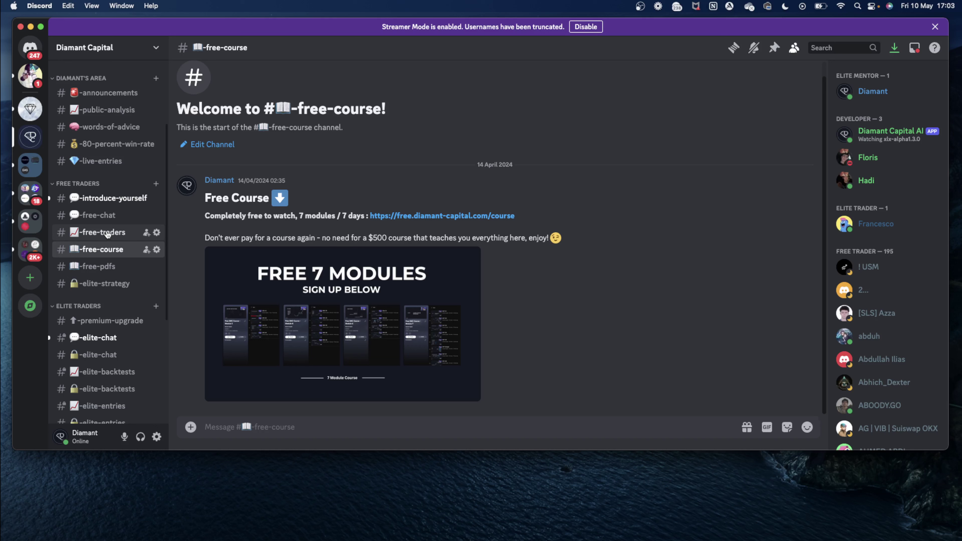
drag(572, 243, 371, 239)
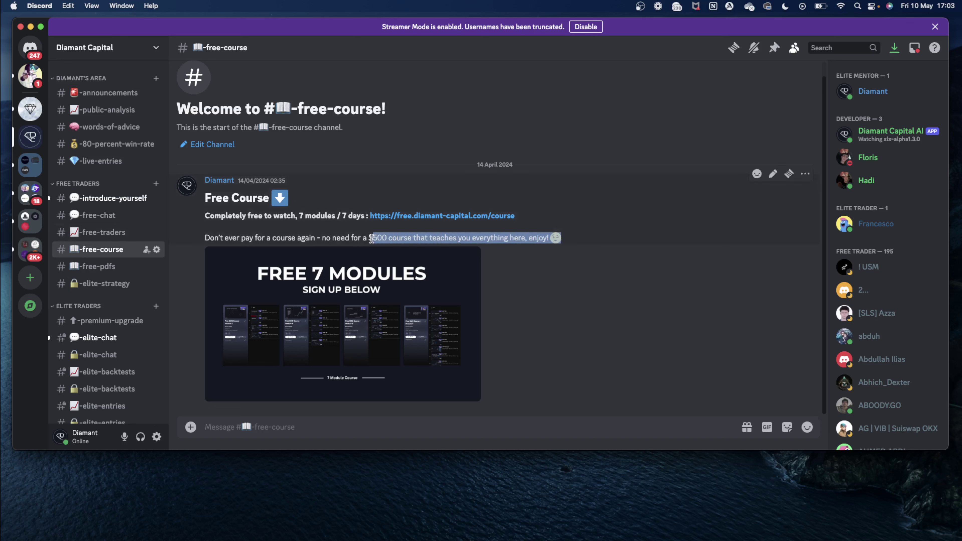